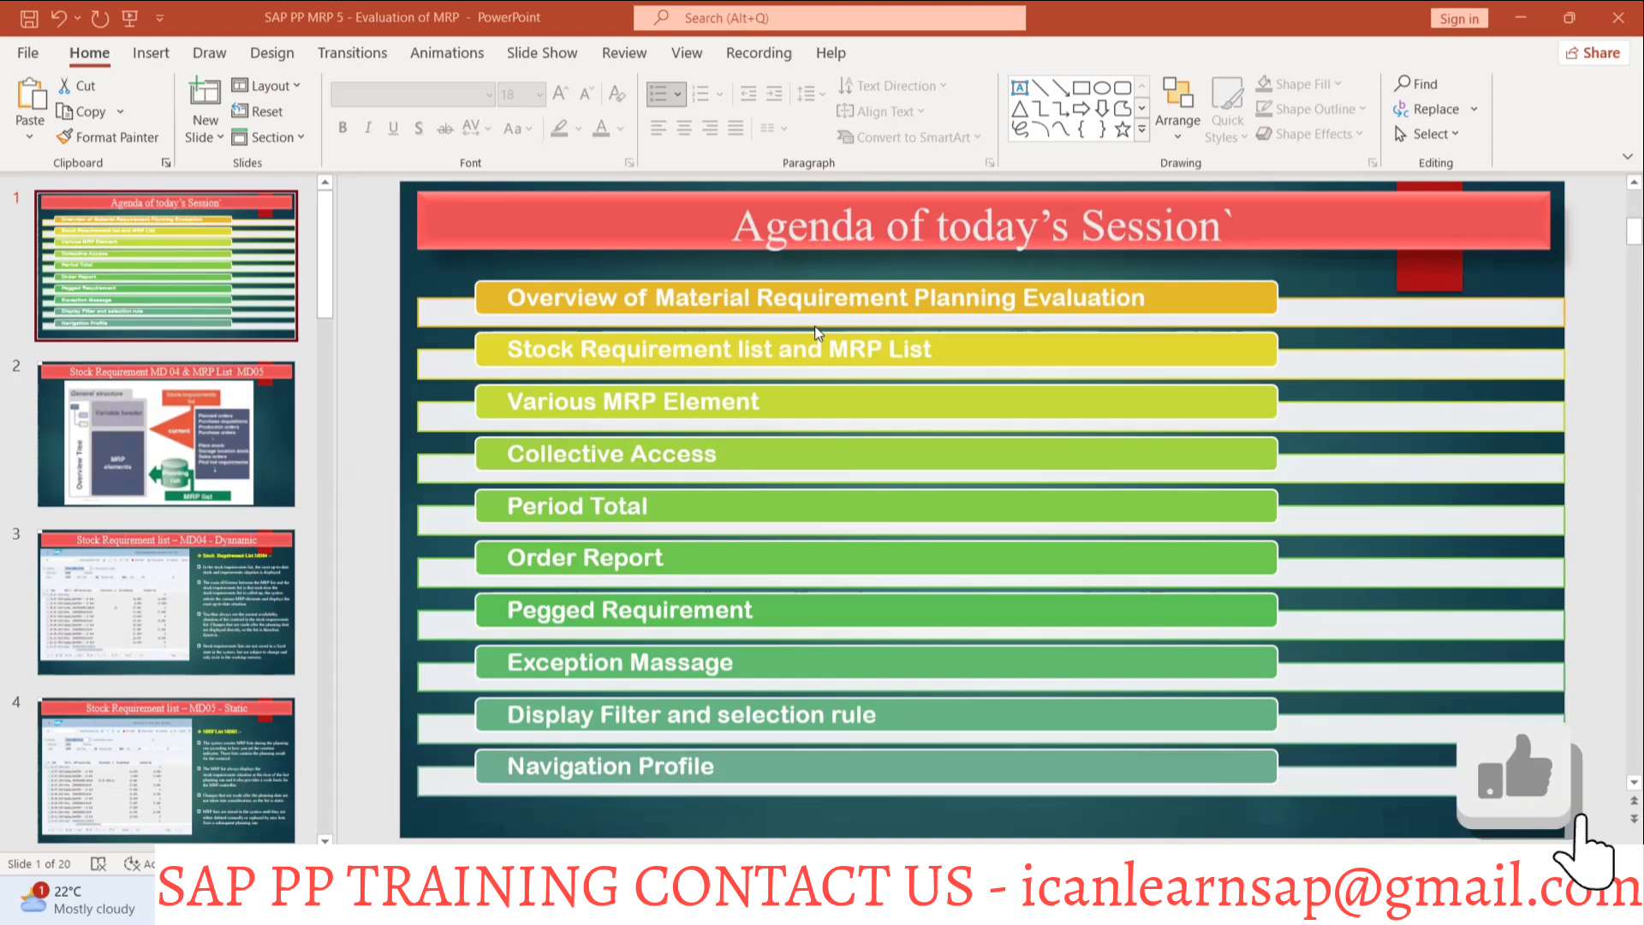
Go to slide 2, 'Stock Requirement MD 04 & MRP List MD05', with its general-structure diagram.
click(117, 439)
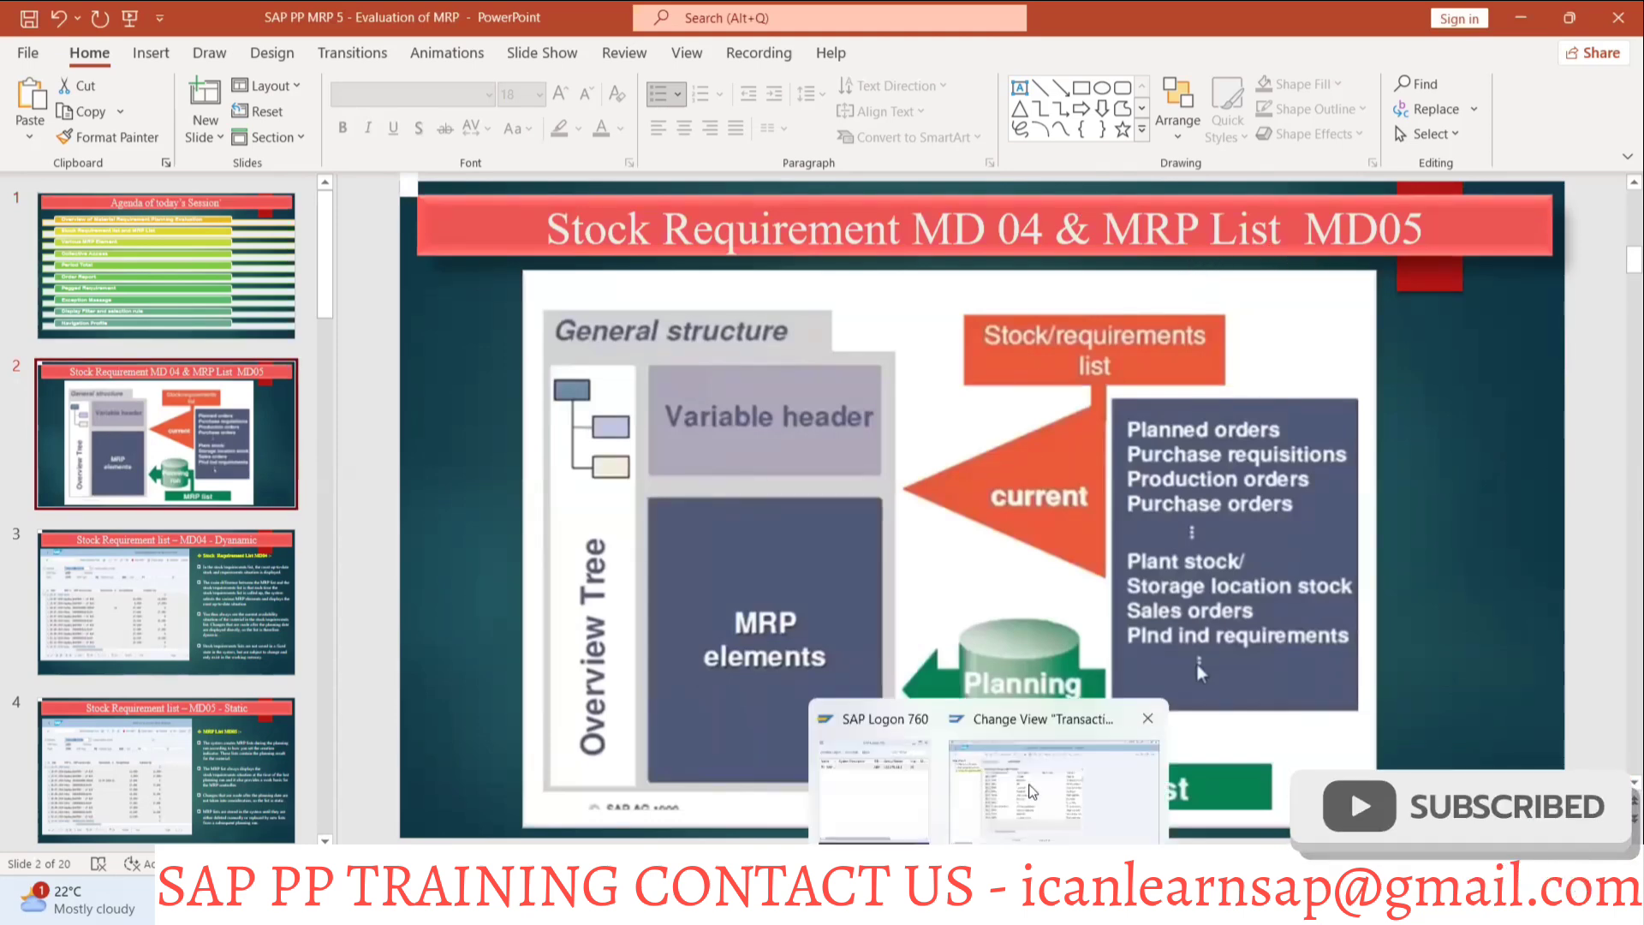
Switch to SAP and display the MD04 list for LAPTOP-B14, plant 1000 (13,500 stock).
click(1080, 771)
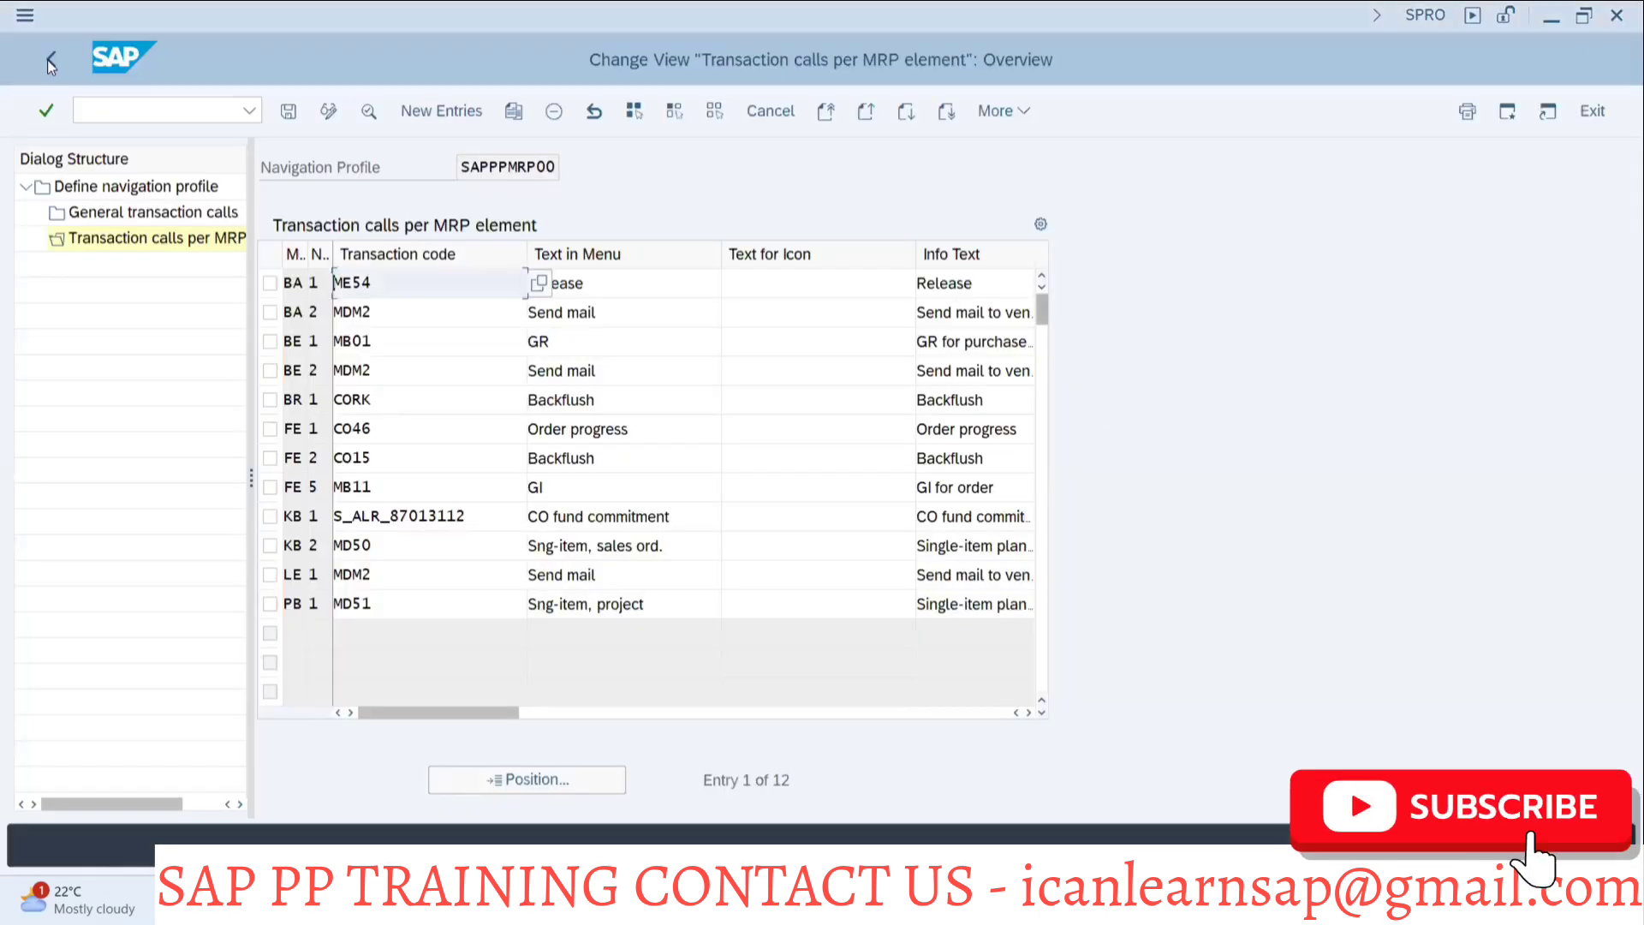
double_click(136, 186)
click(114, 112)
text(/nmd04)
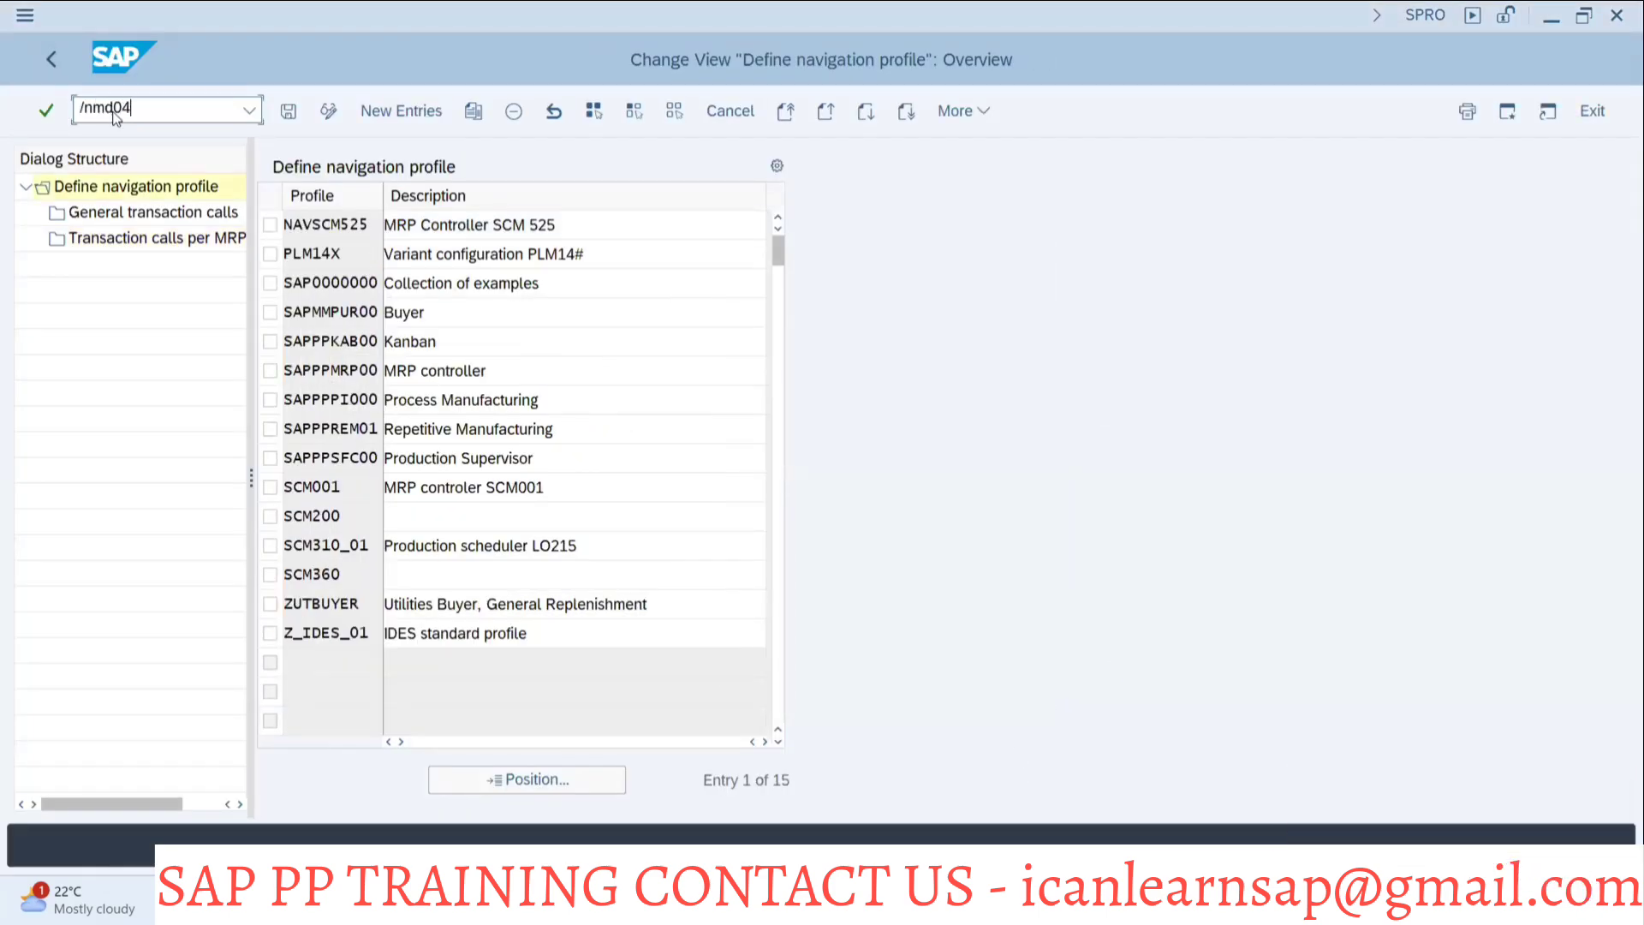
key(Return)
key(BackSpace)
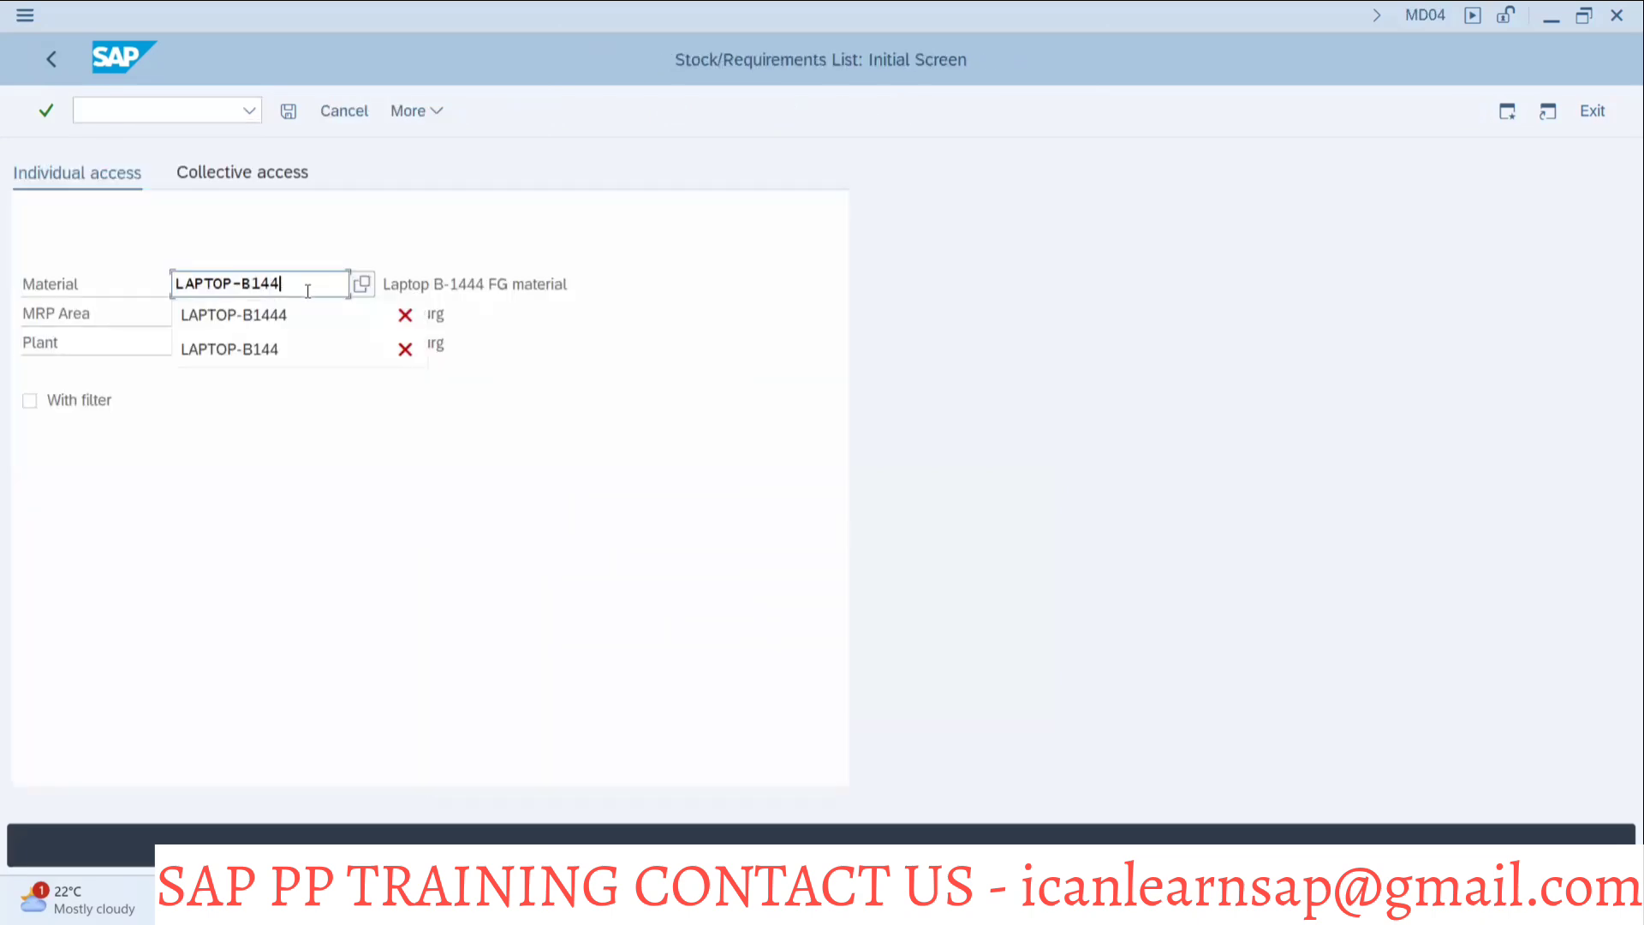
key(BackSpace)
key(Return)
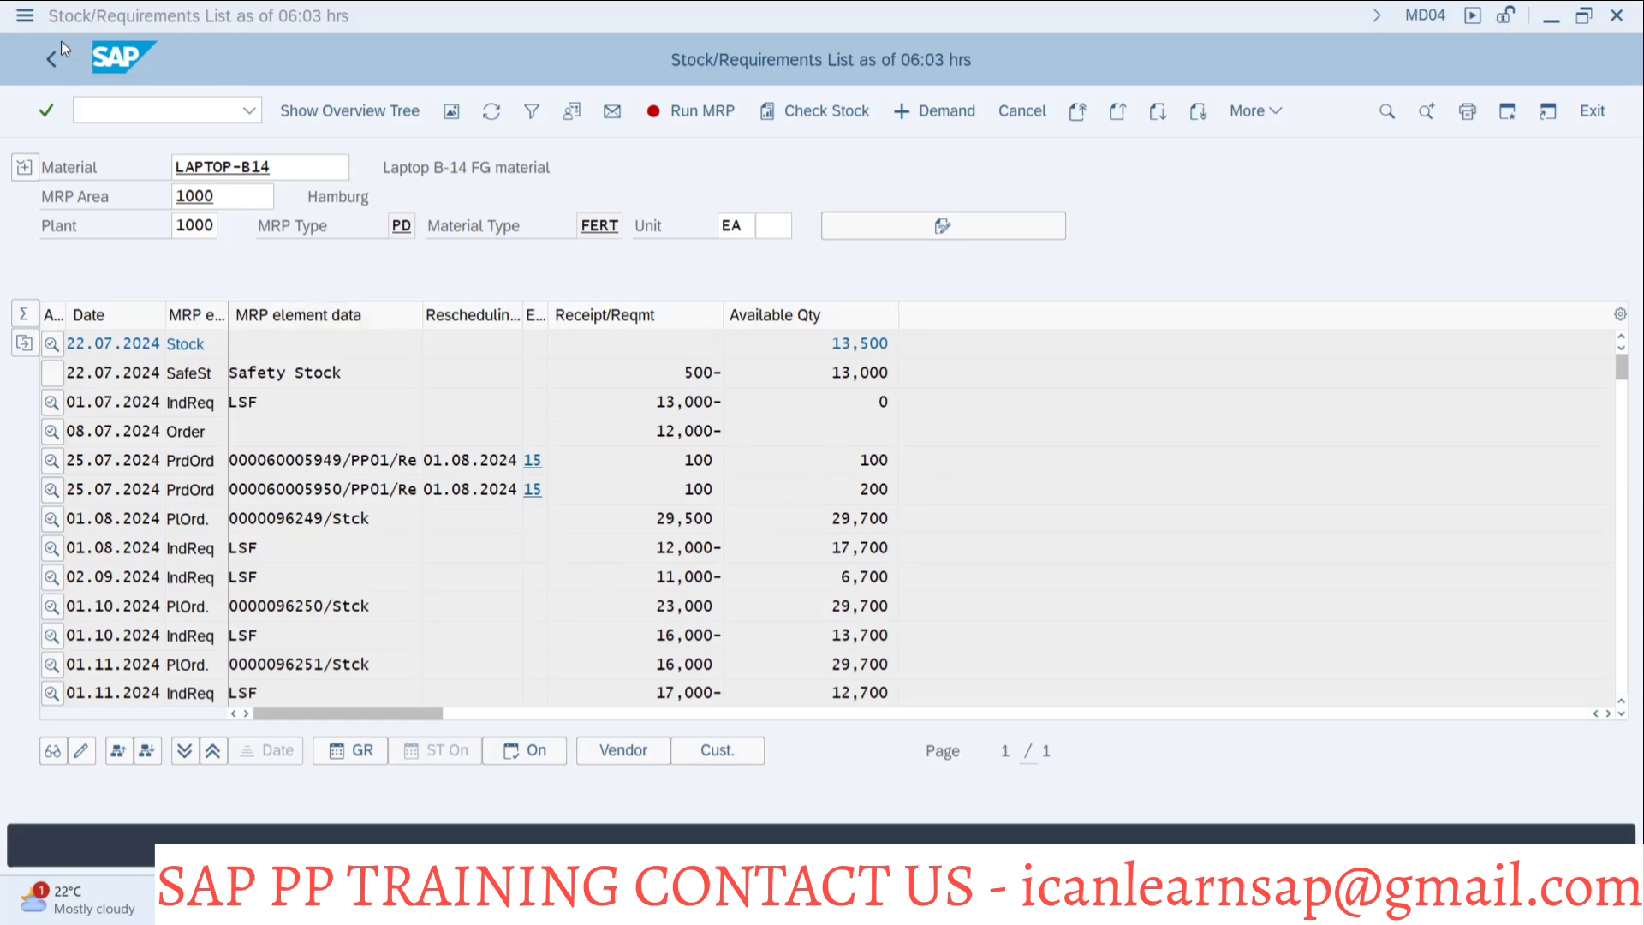
Open the MD05 MRP list for LAPTOP-B14 in a new session.
click(114, 111)
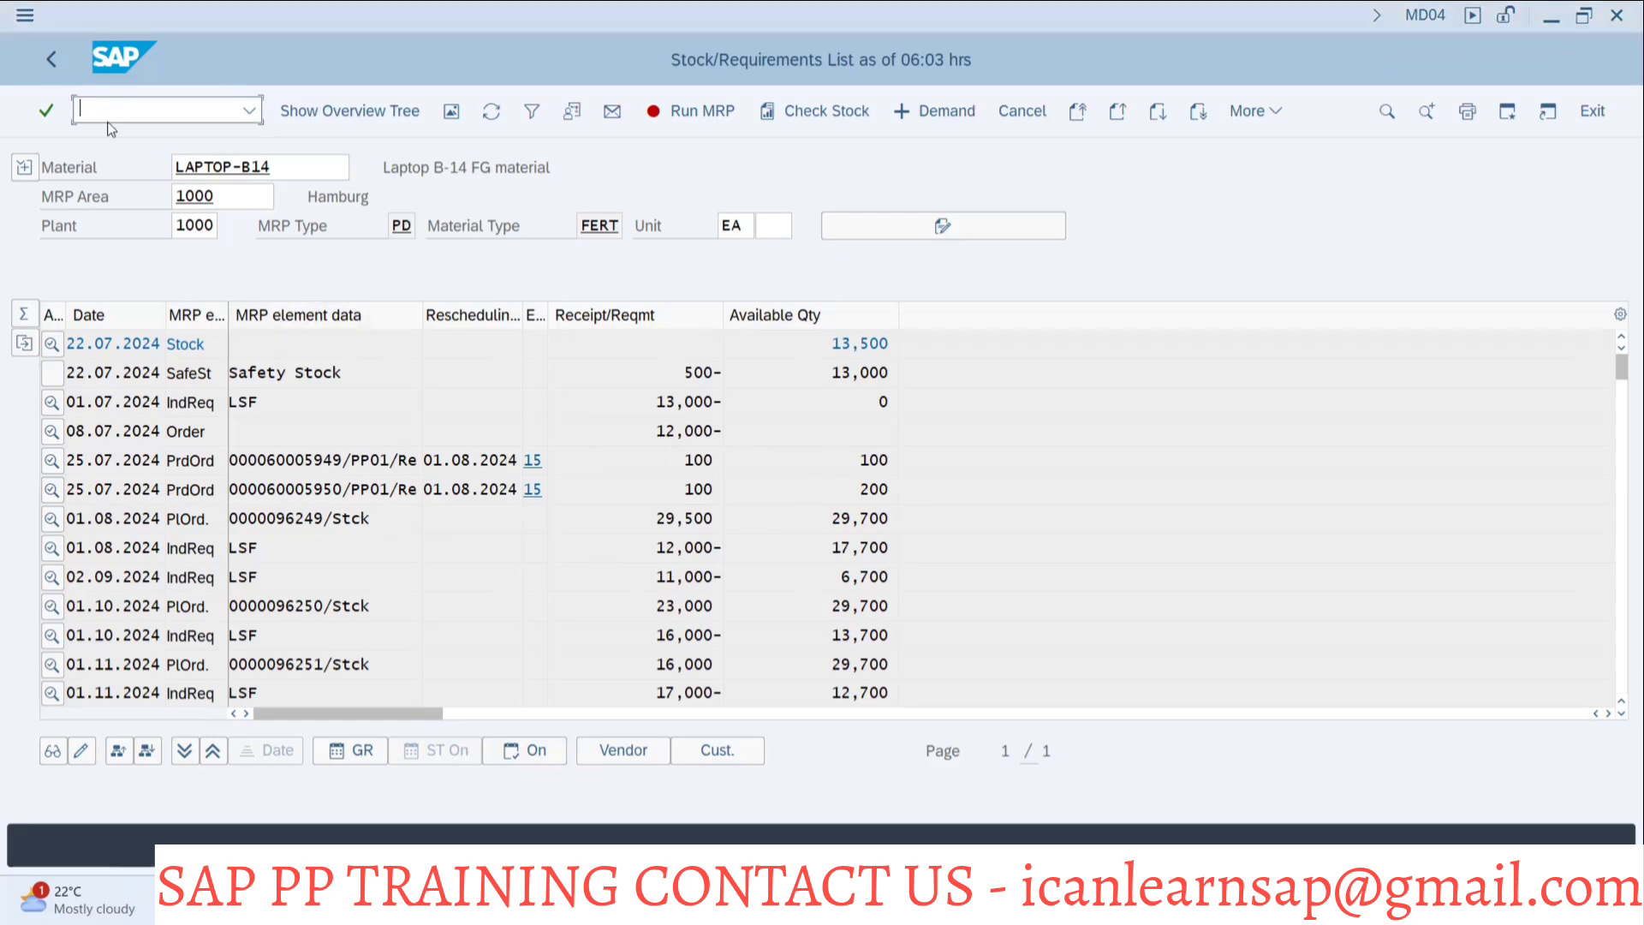
text(/nmd05)
key(BackSpace)
key(BackSpace)
key(BackSpace)
key(BackSpace)
key(BackSpace)
key(Return)
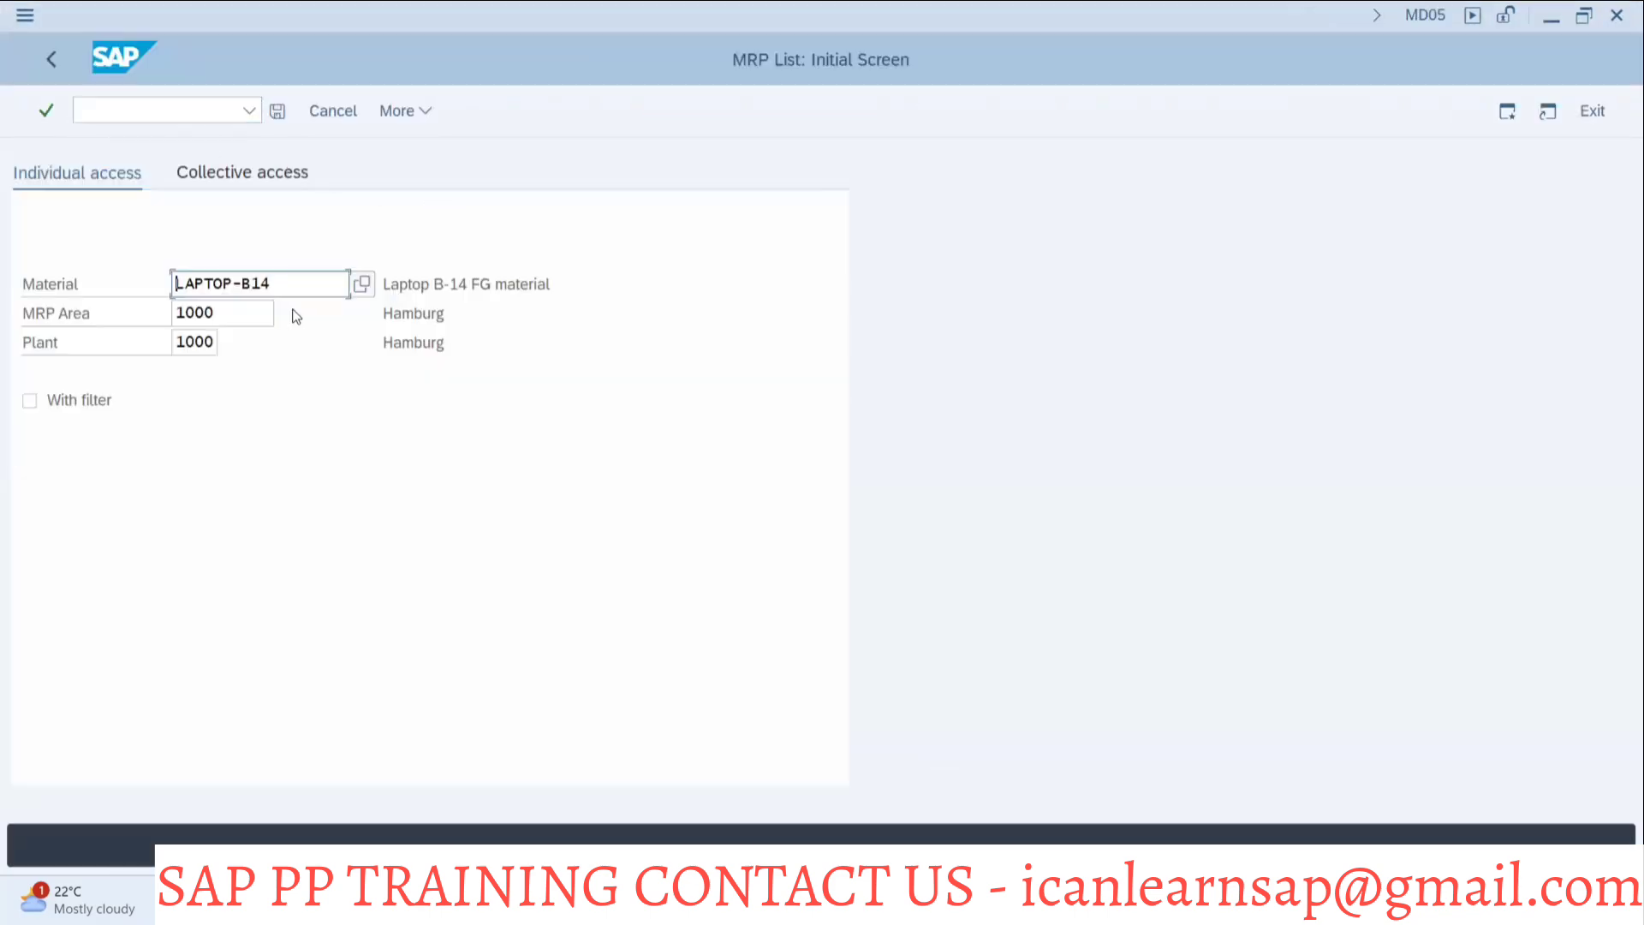
key(Return)
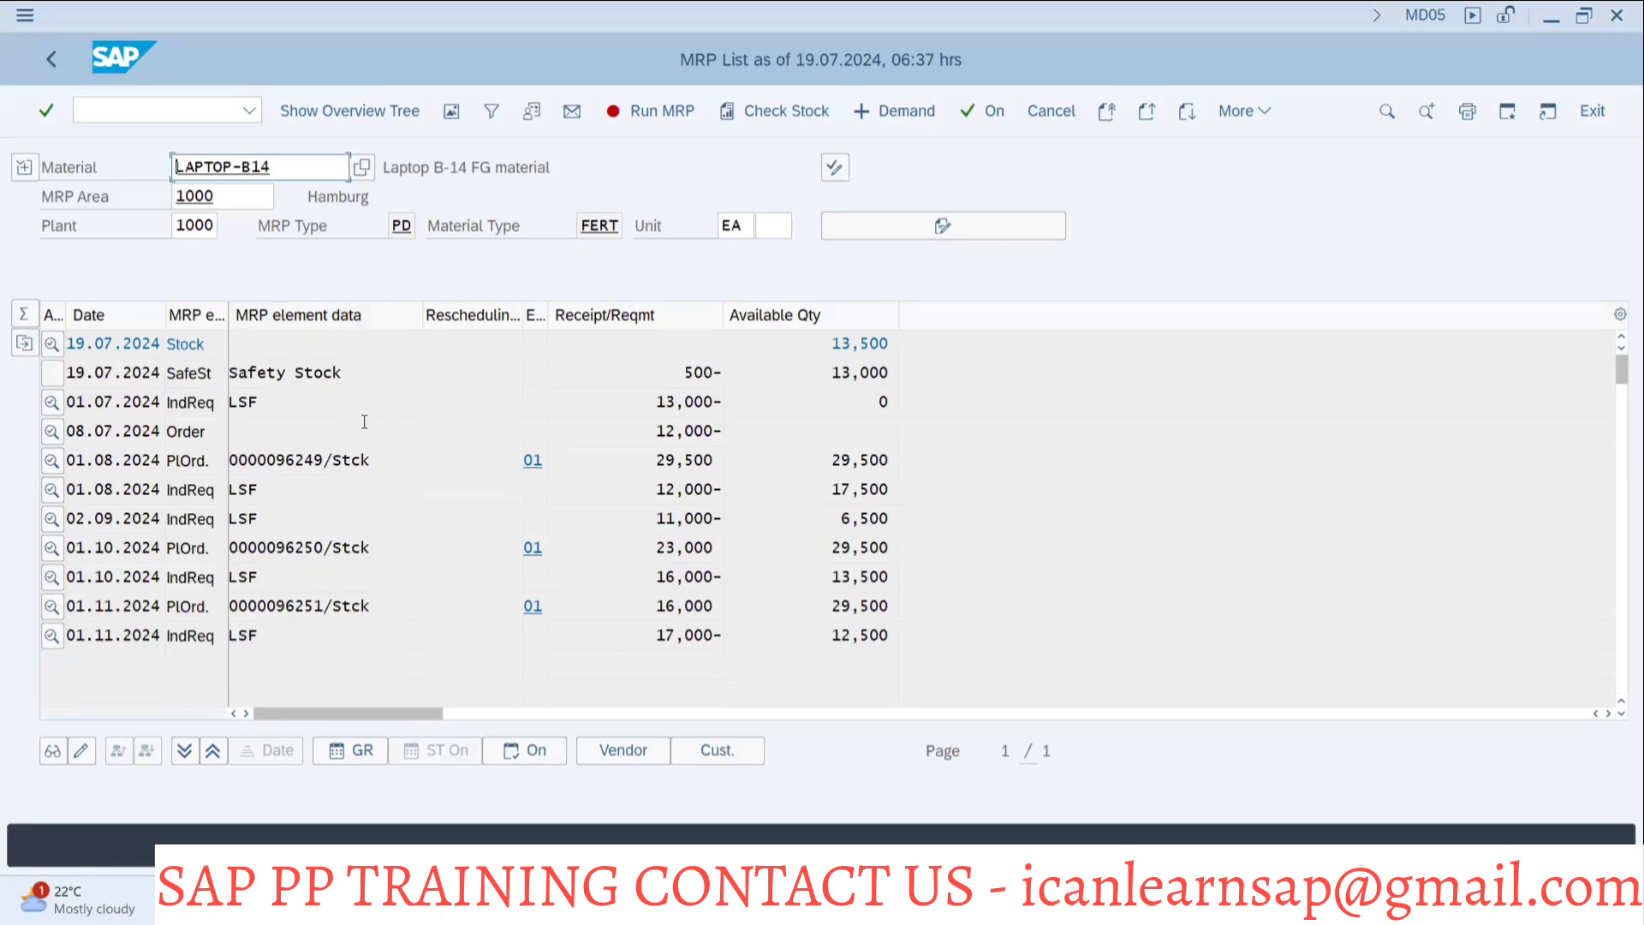
Compare the MD05 and MD04 sessions, then return to the PowerPoint slides.
key(alt+Tab)
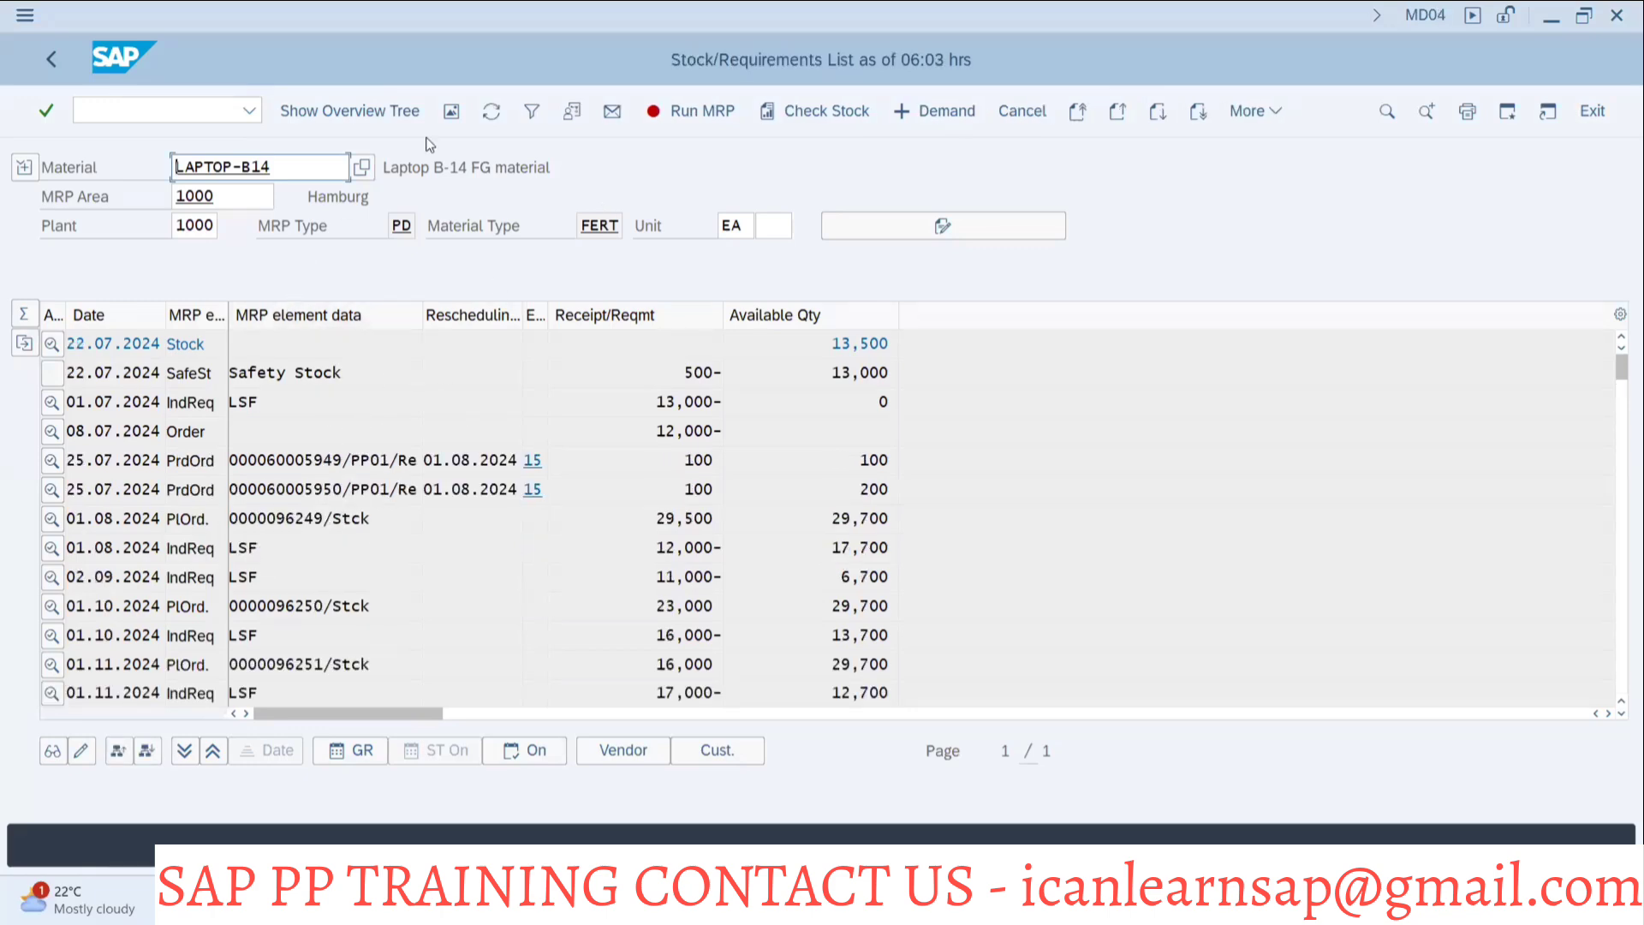
key(alt+Tab)
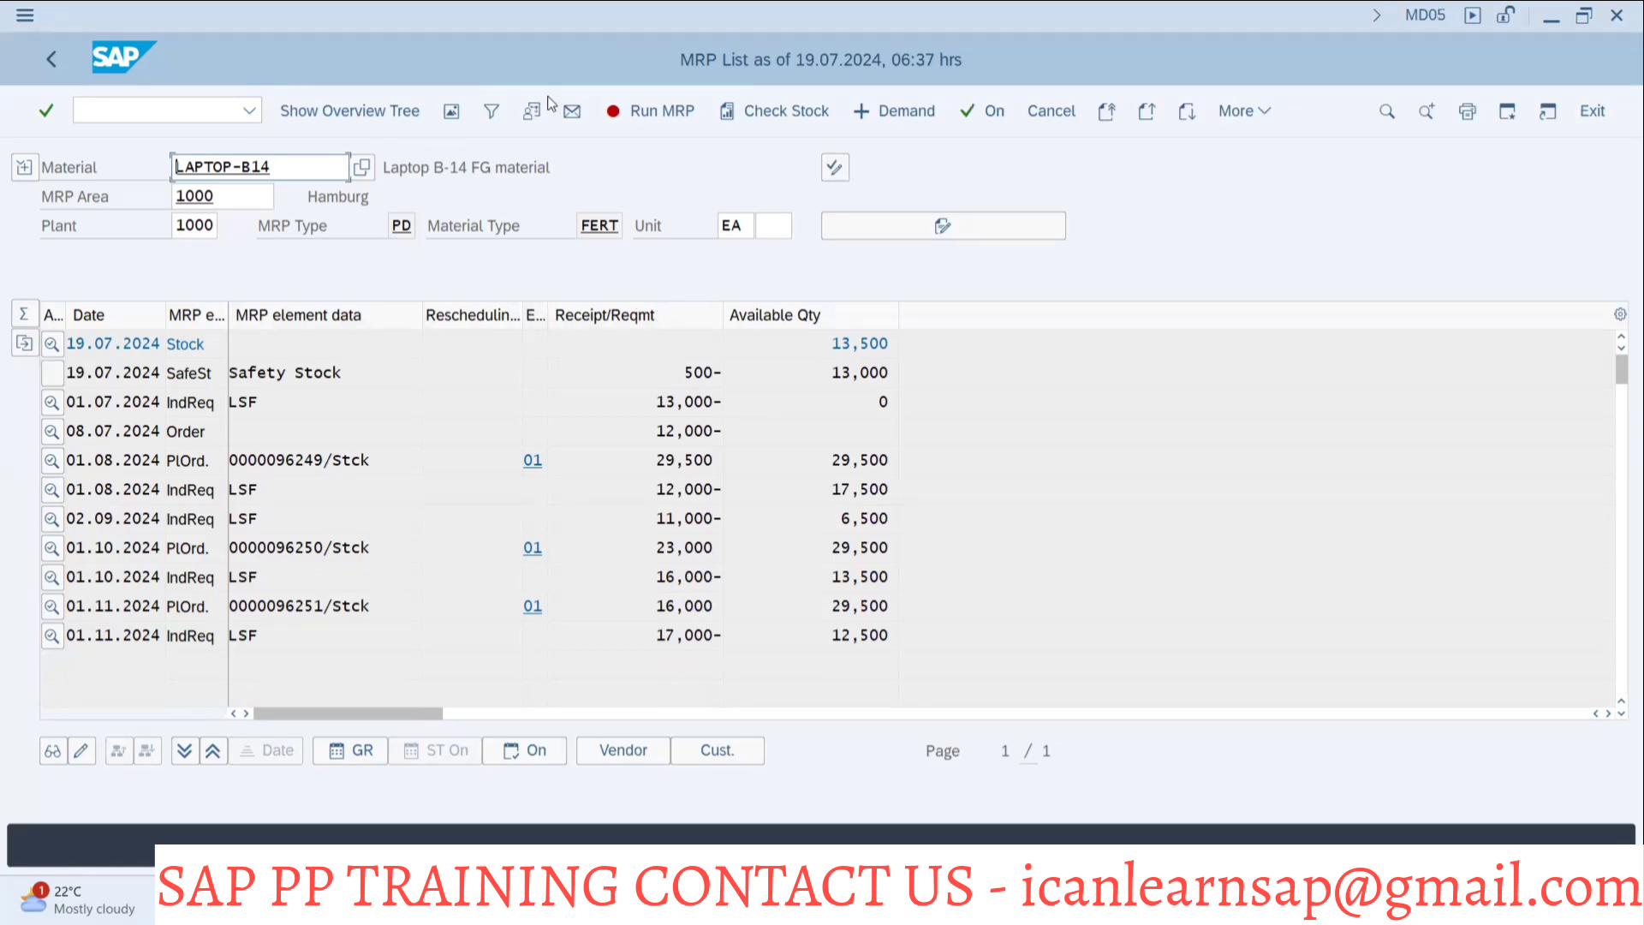
key(alt+Tab)
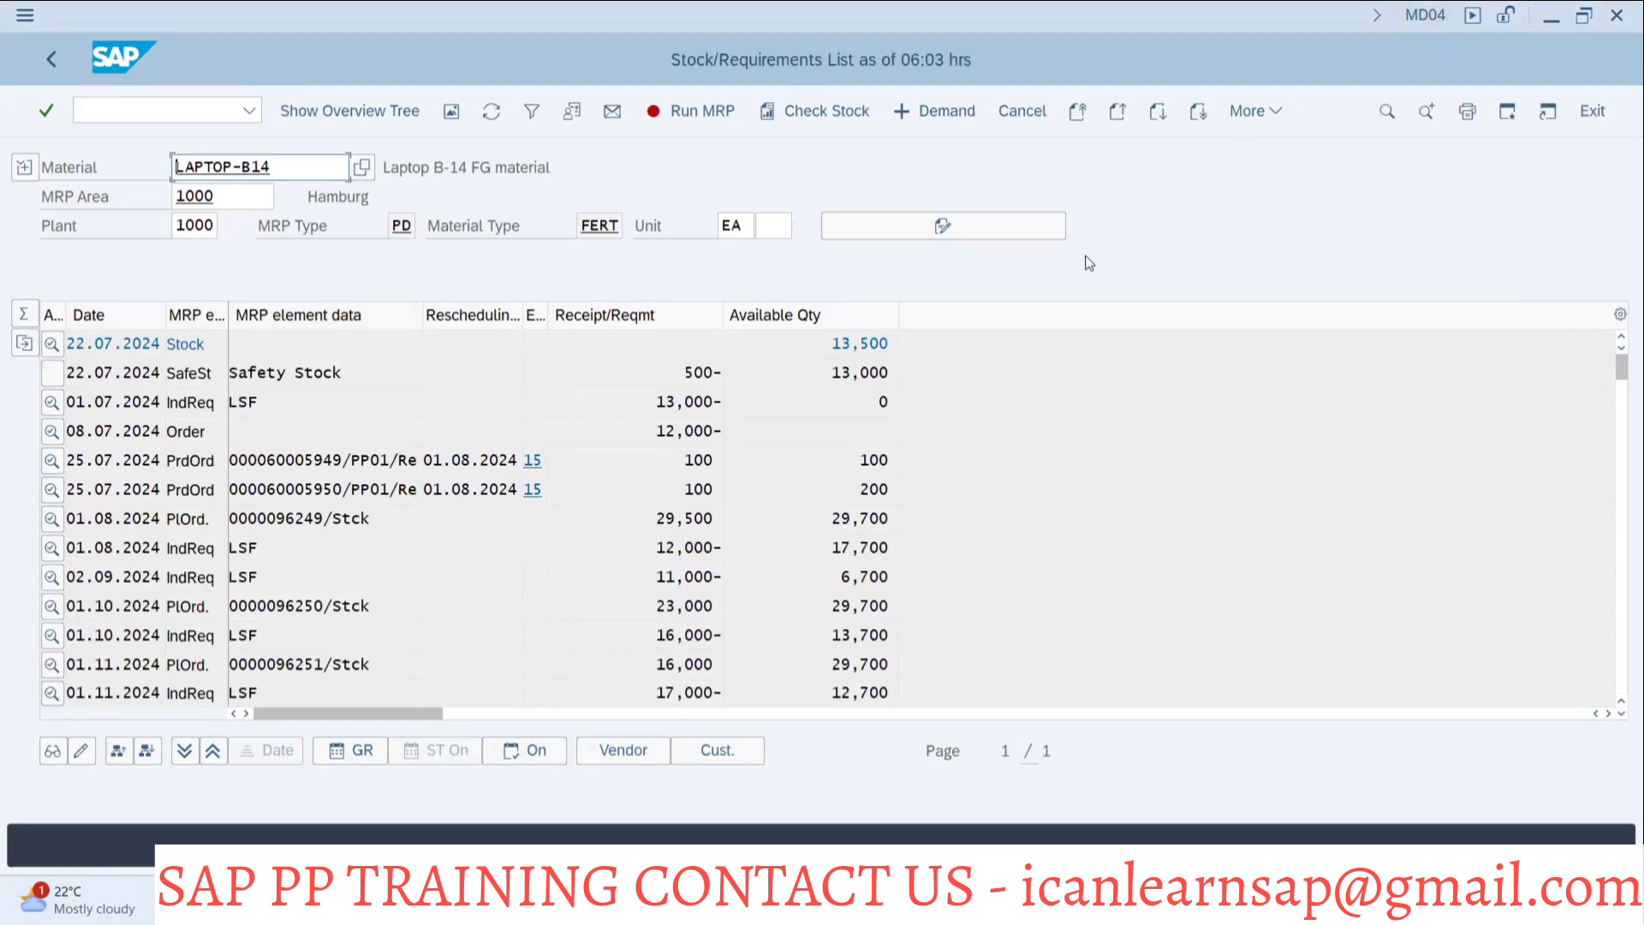
key(alt+Tab)
key(Tab)
key(Tab)
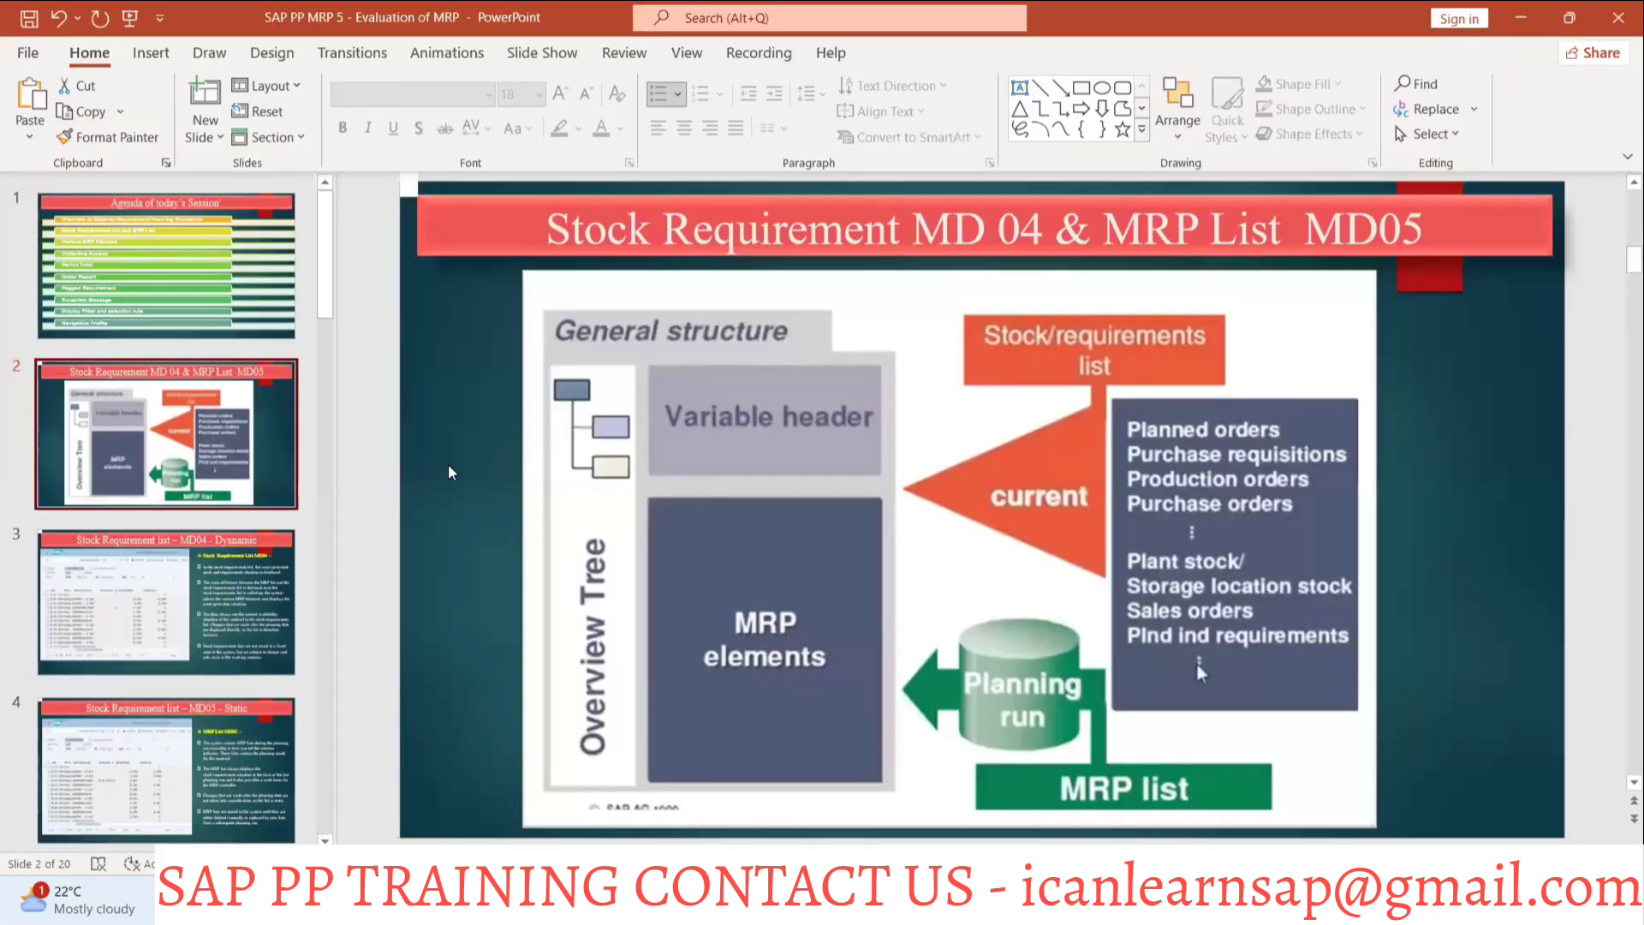
Correct slide 3's misspelled title word 'Dyanamic' to 'Dynamic'.
scroll(1196, 664, down, 1)
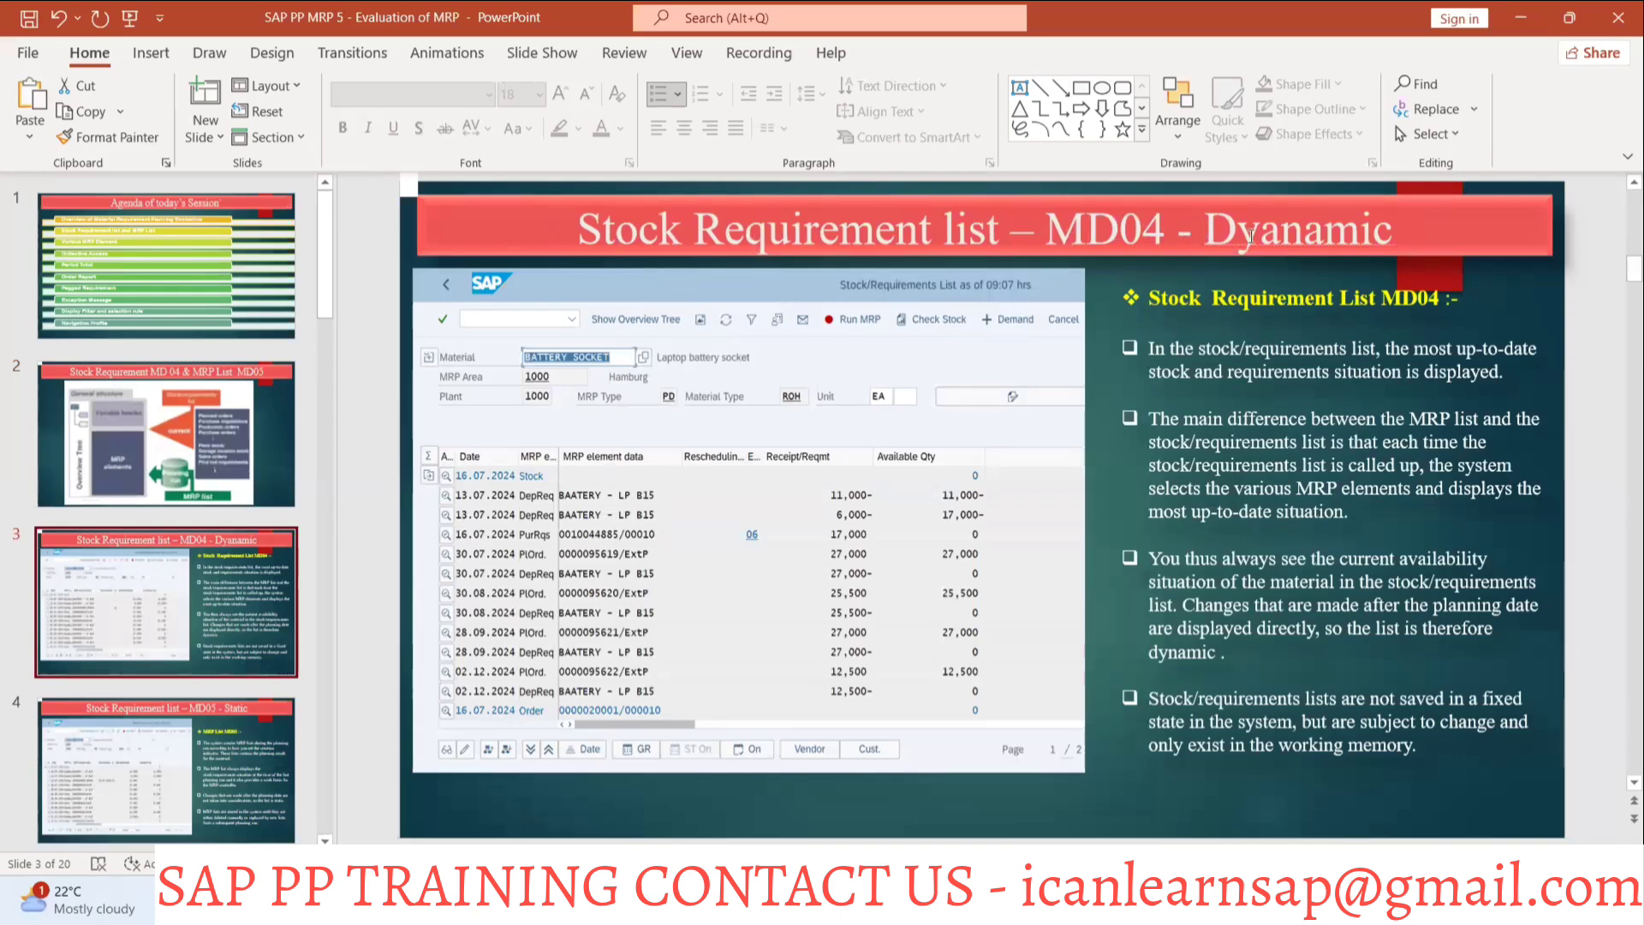
right_click(1260, 225)
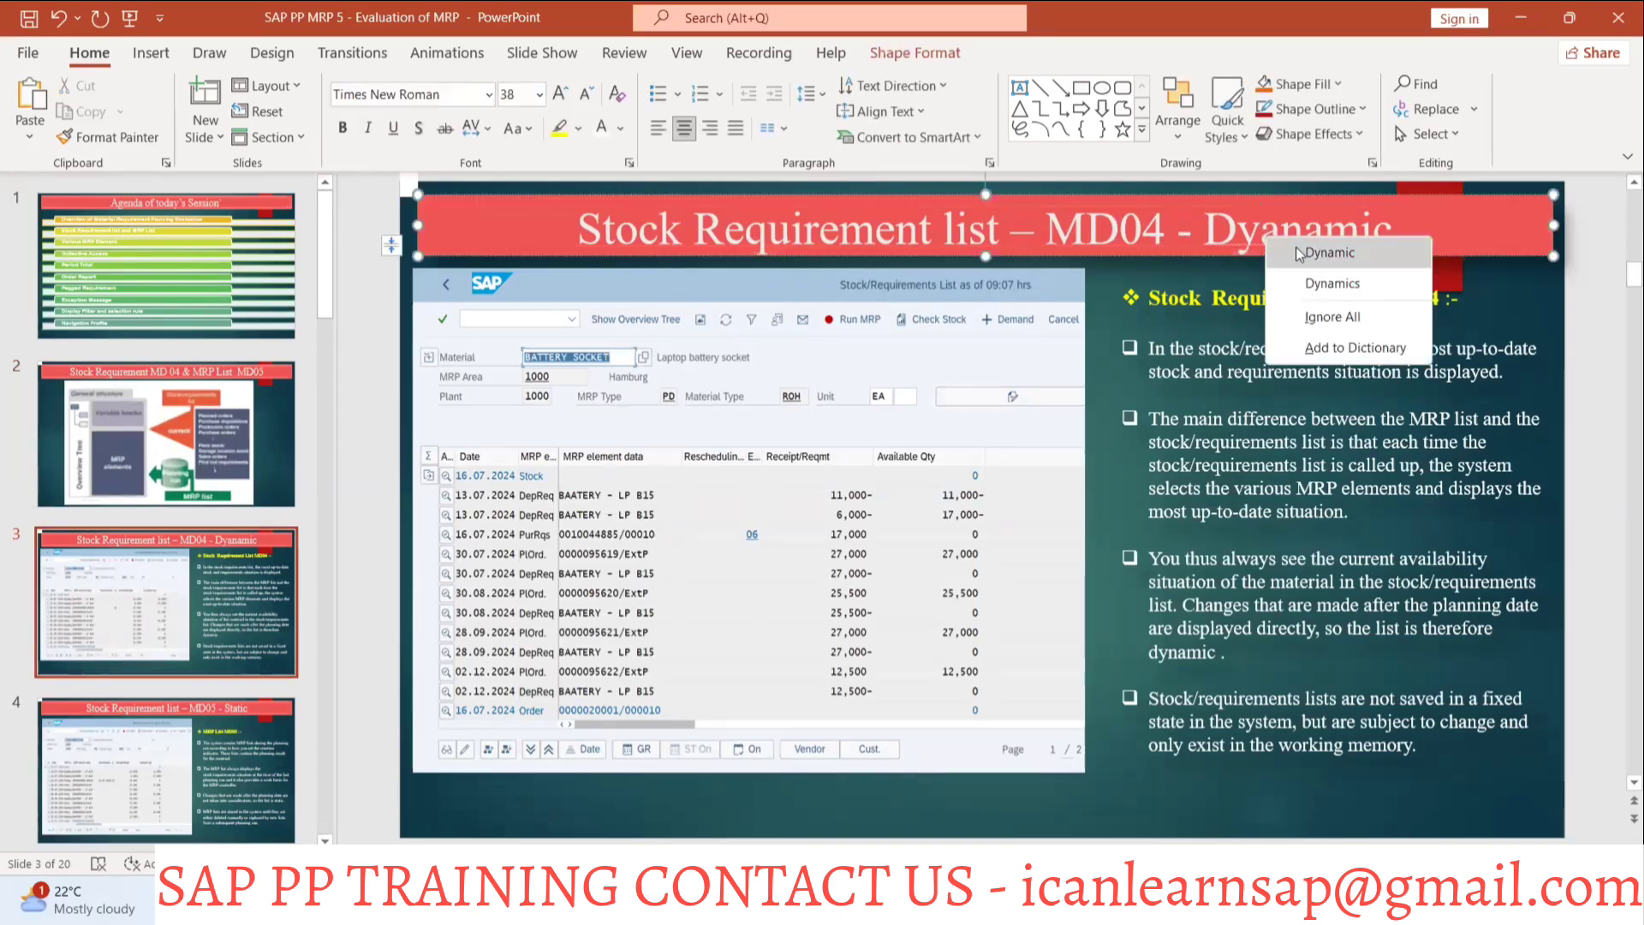
click(1298, 250)
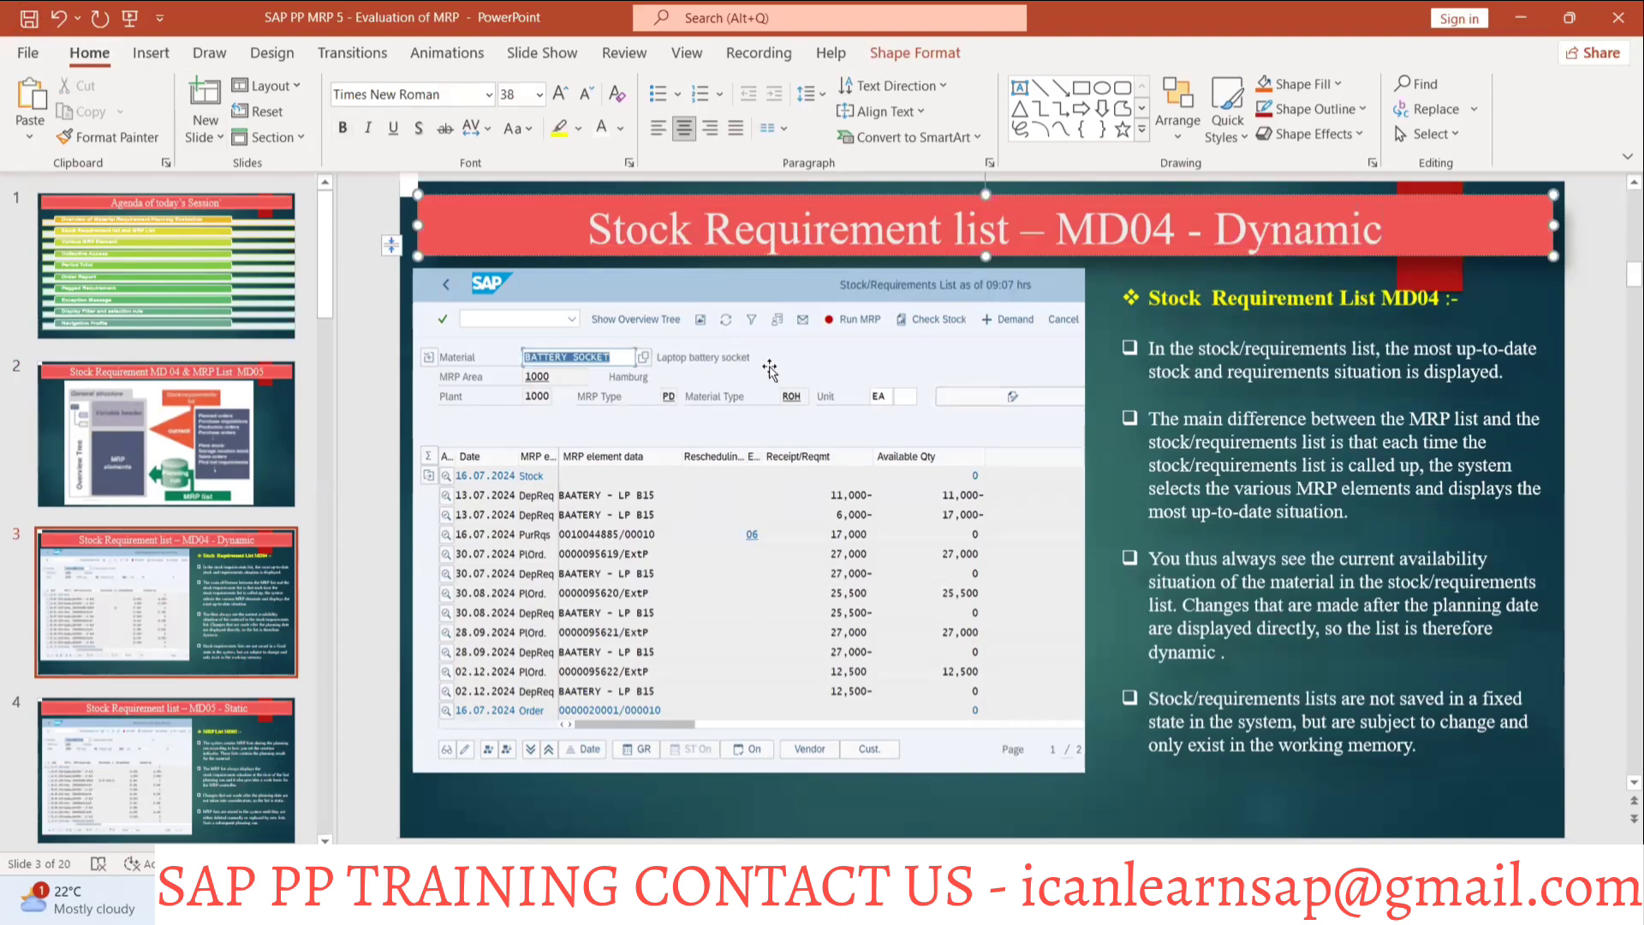
Review slide 4 on the static MD05 list, then return to the MD04 dynamic slide.
scroll(770, 368, down, 1)
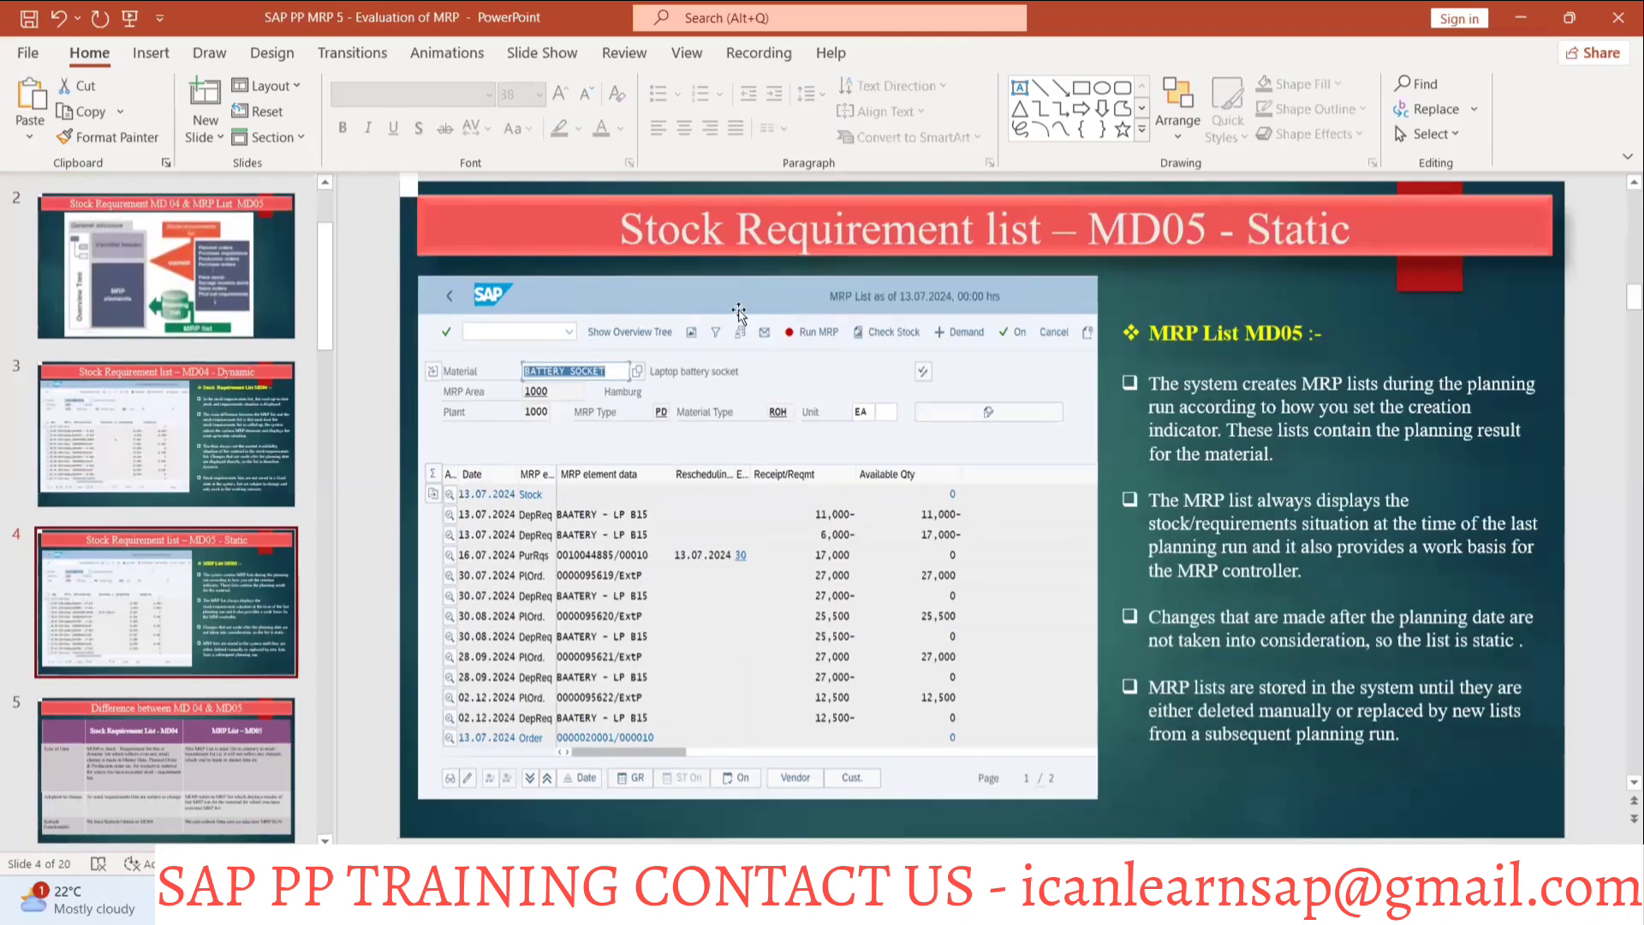
click(183, 432)
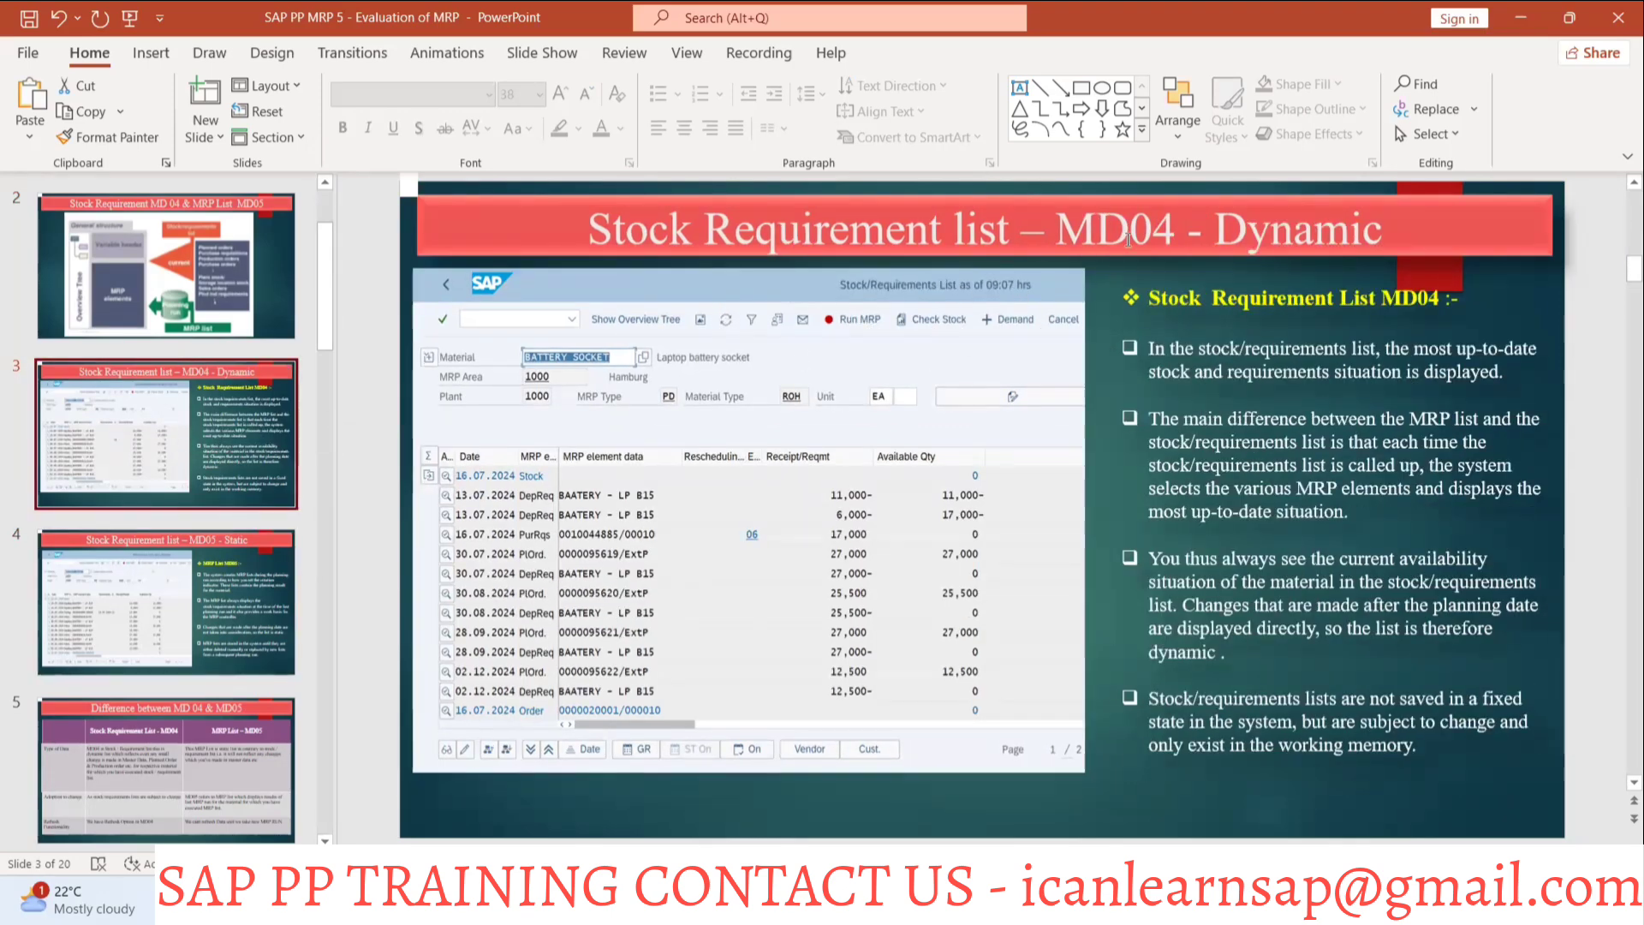
key(alt+Tab)
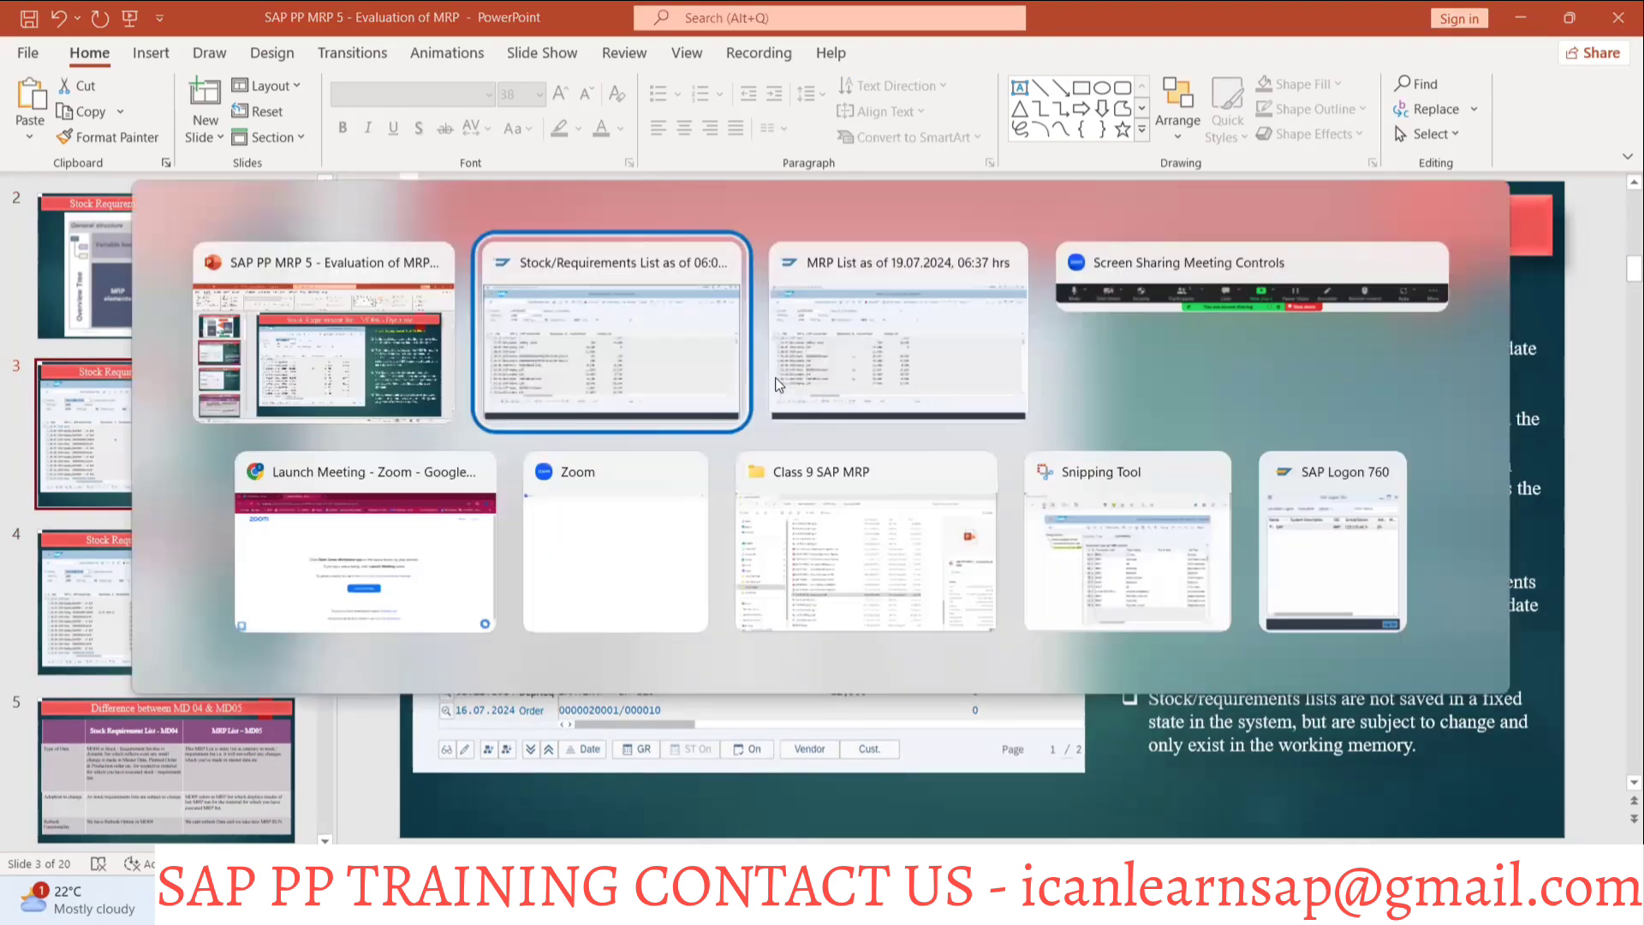
Rerun MD04 and display the list for LAPTOP-B144 picked from the recent materials.
click(743, 379)
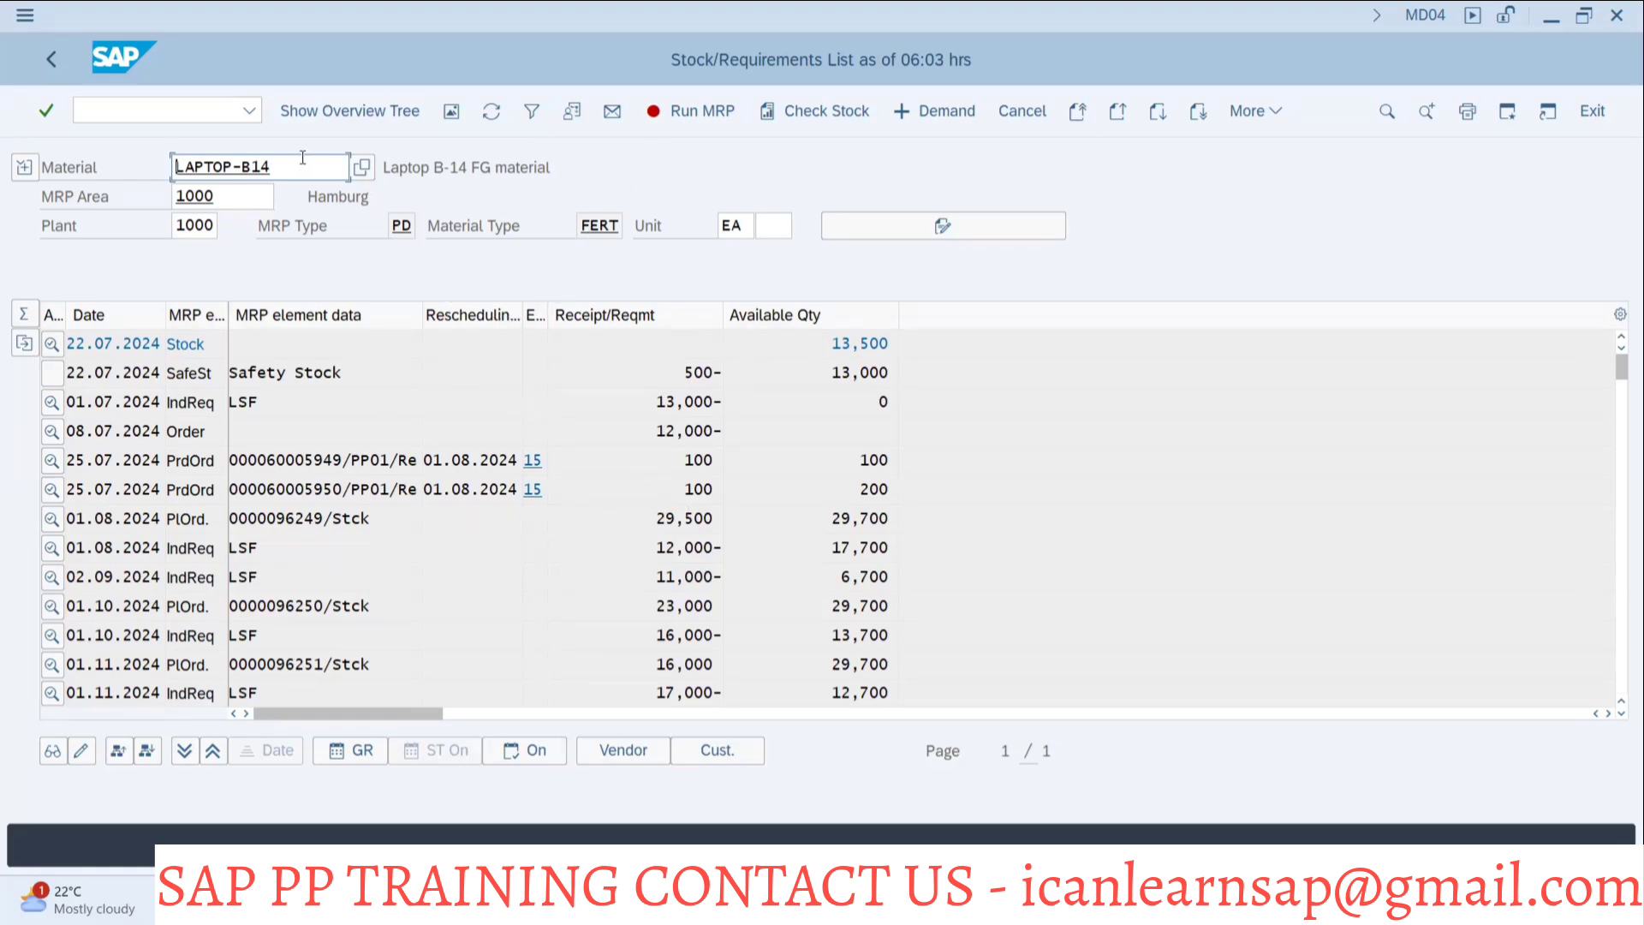
click(192, 108)
text(/nmd04)
key(Return)
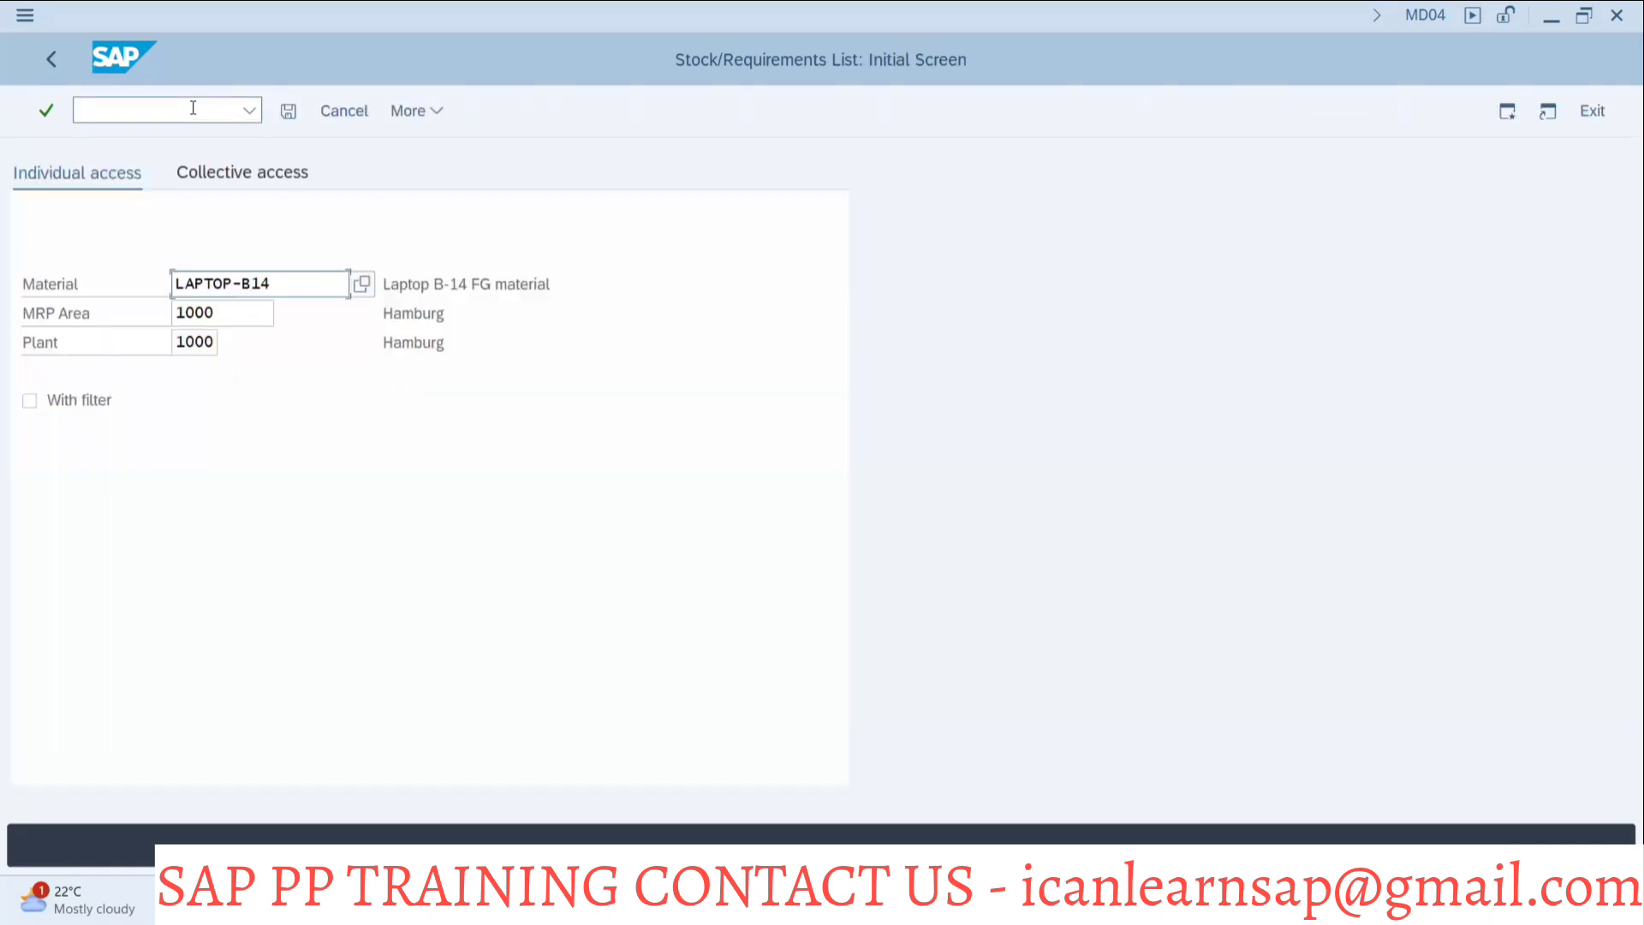
key(BackSpace)
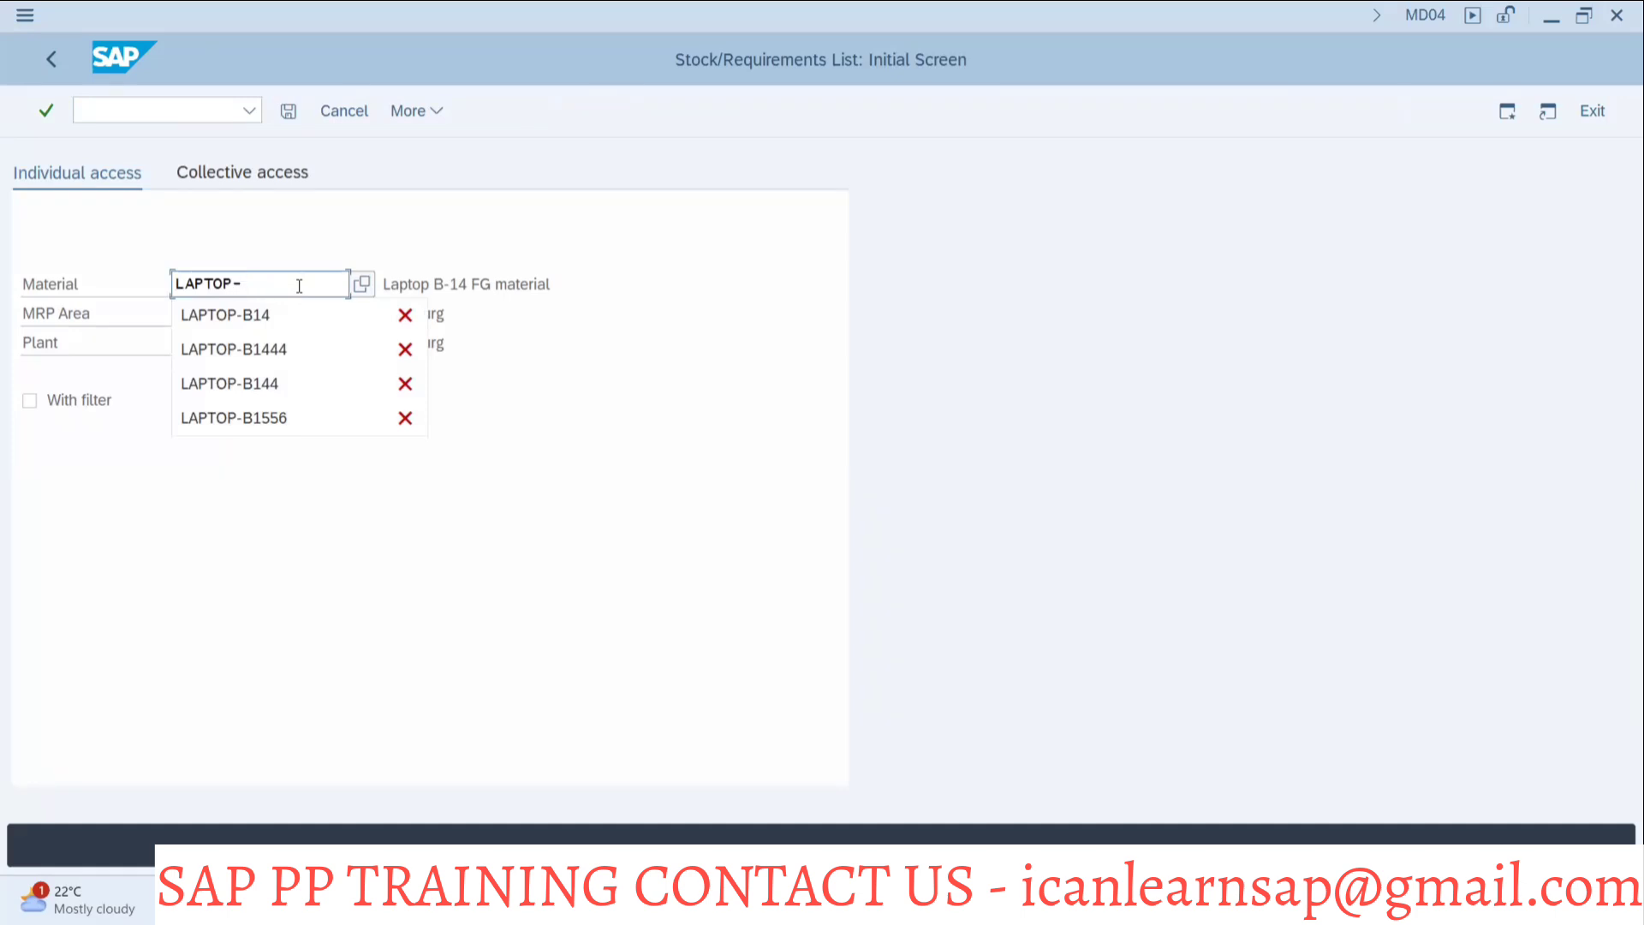
click(297, 369)
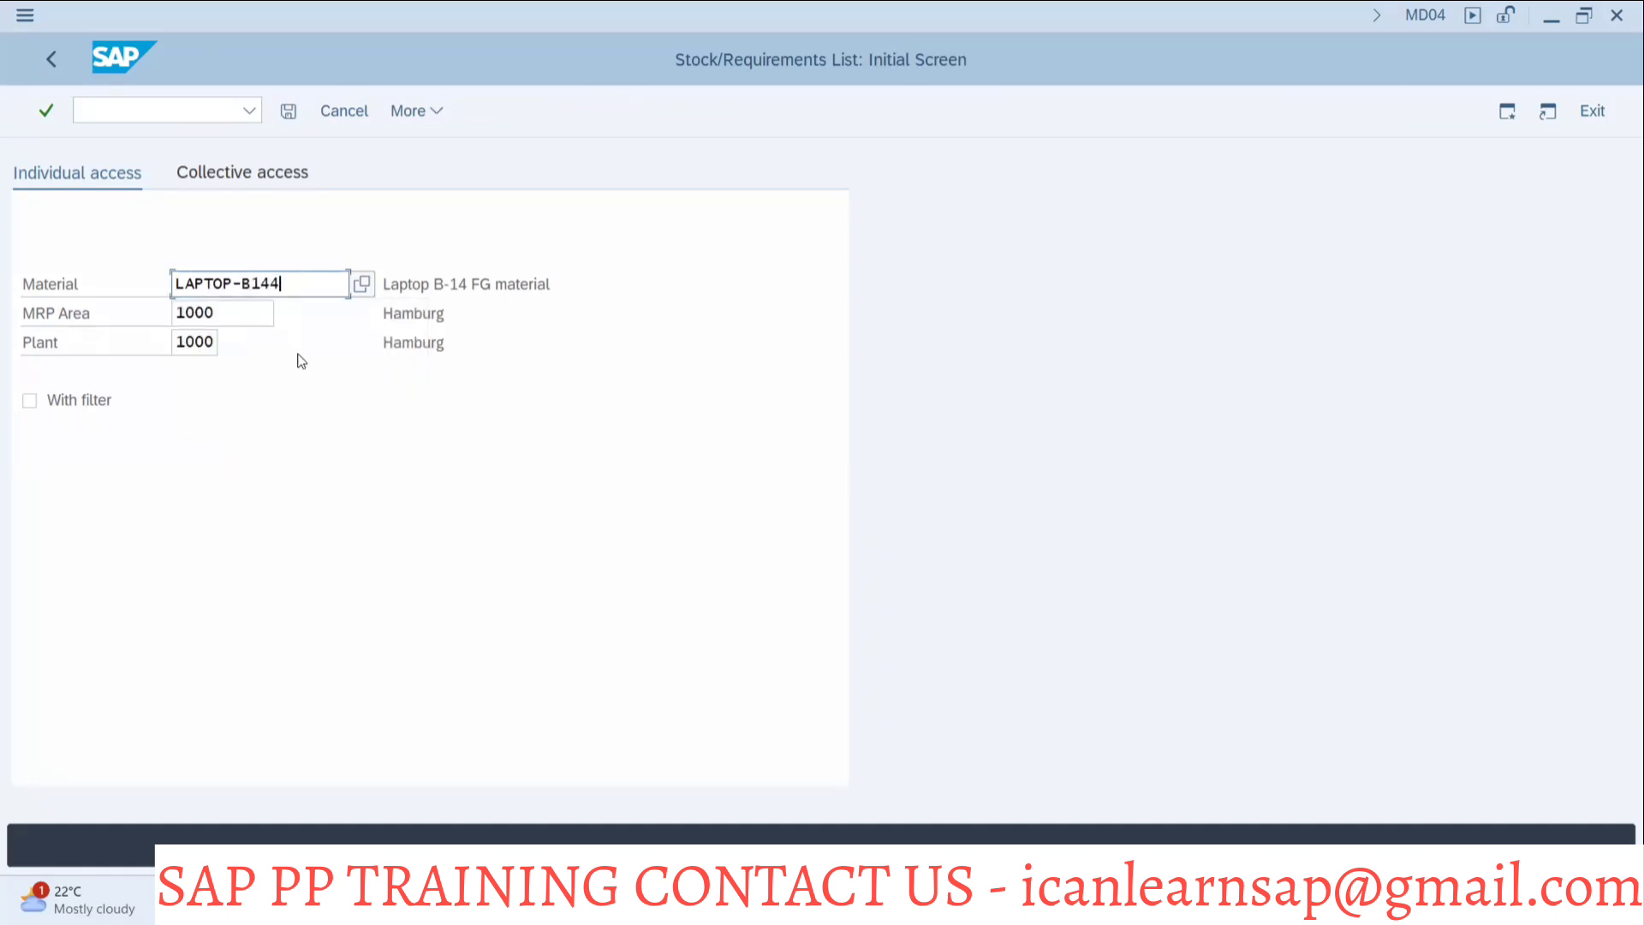
key(Return)
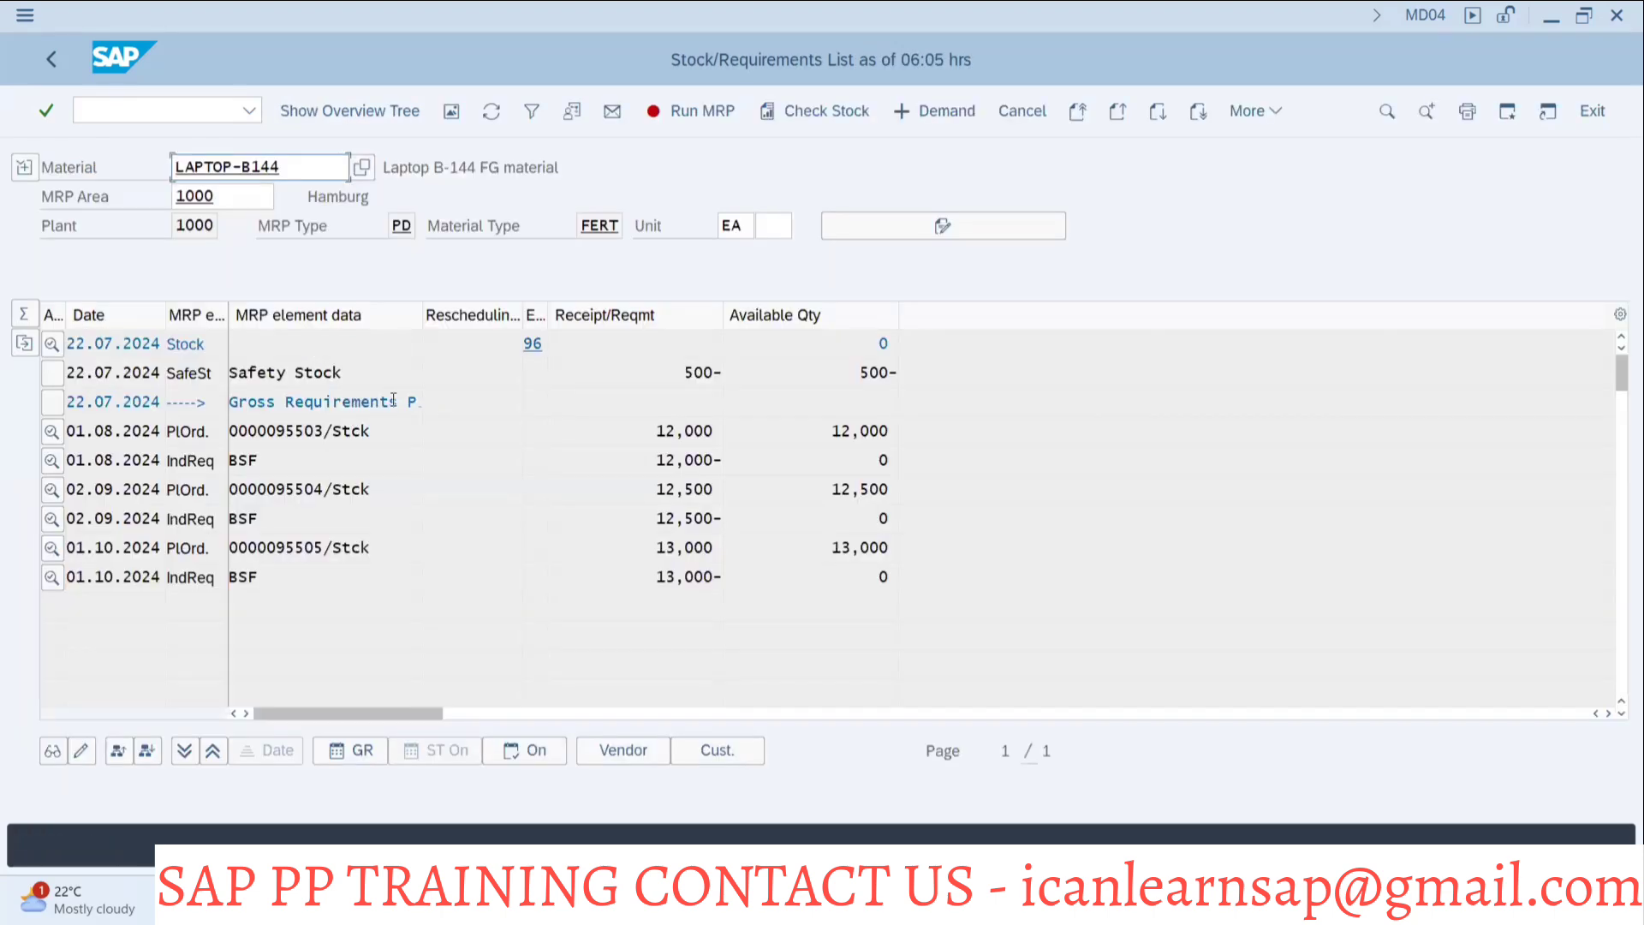
Clear the Material field to bring up previously used material numbers.
click(319, 166)
key(BackSpace)
key(BackSpace)
key(BackSpace)
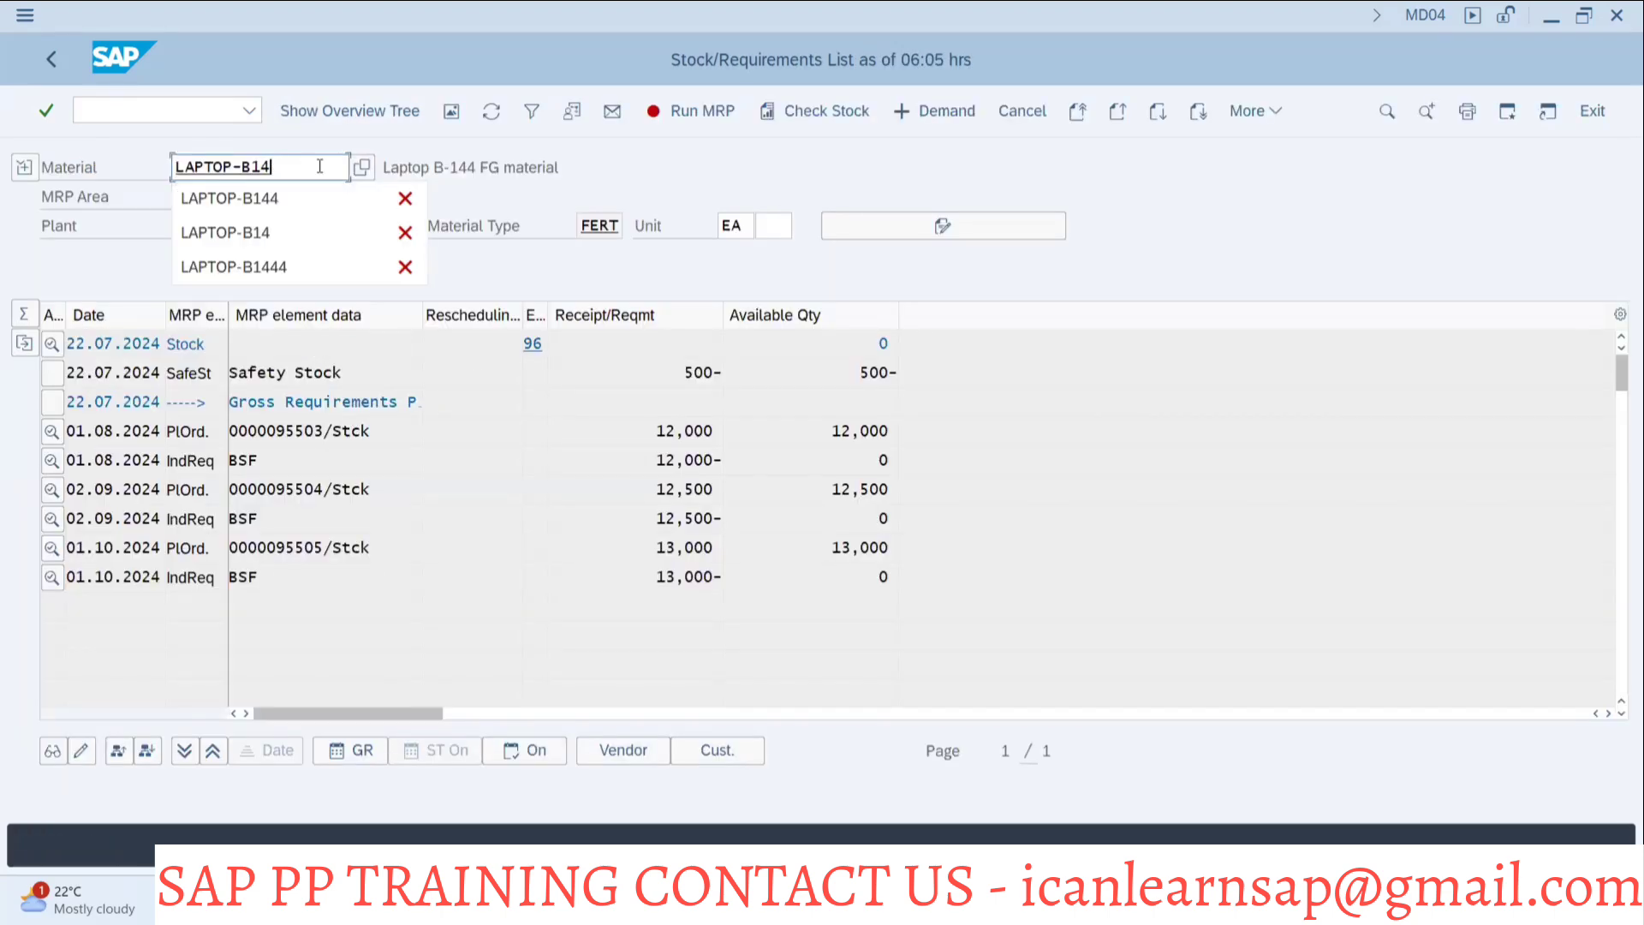
key(BackSpace)
key(BackSpace)
key(BackSpace)
key(BackSpace)
key(BackSpace)
key(BackSpace)
key(BackSpace)
key(BackSpace)
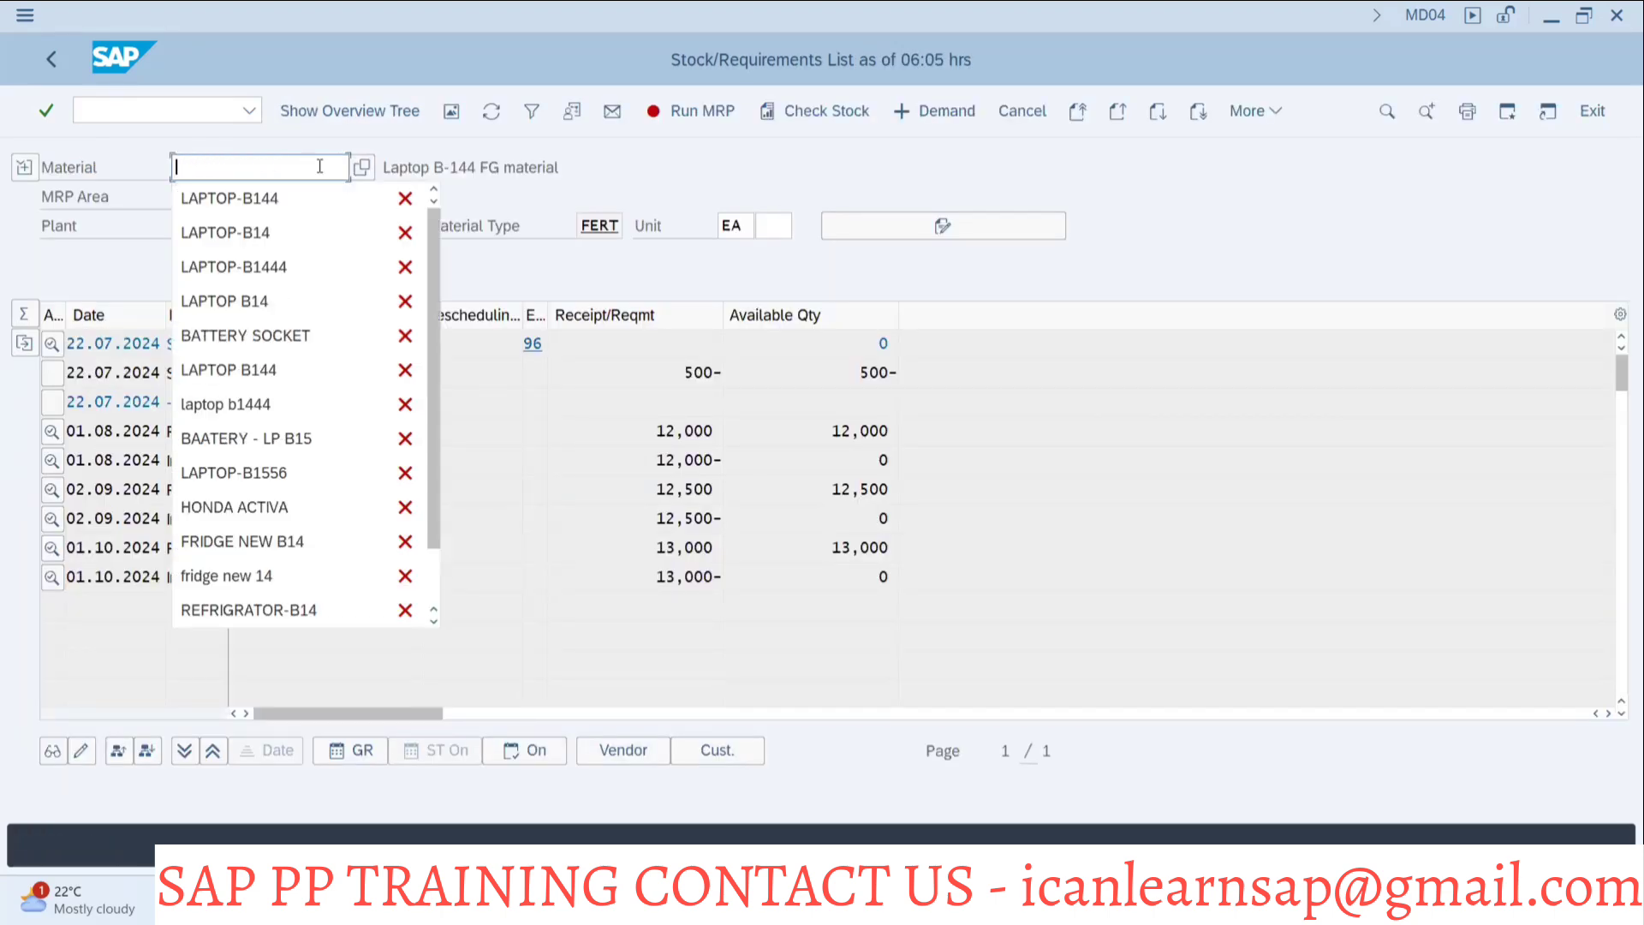
Try loading the MD04 list for materials LAPTOP-B144 and LAPTOP-B1444.
click(279, 204)
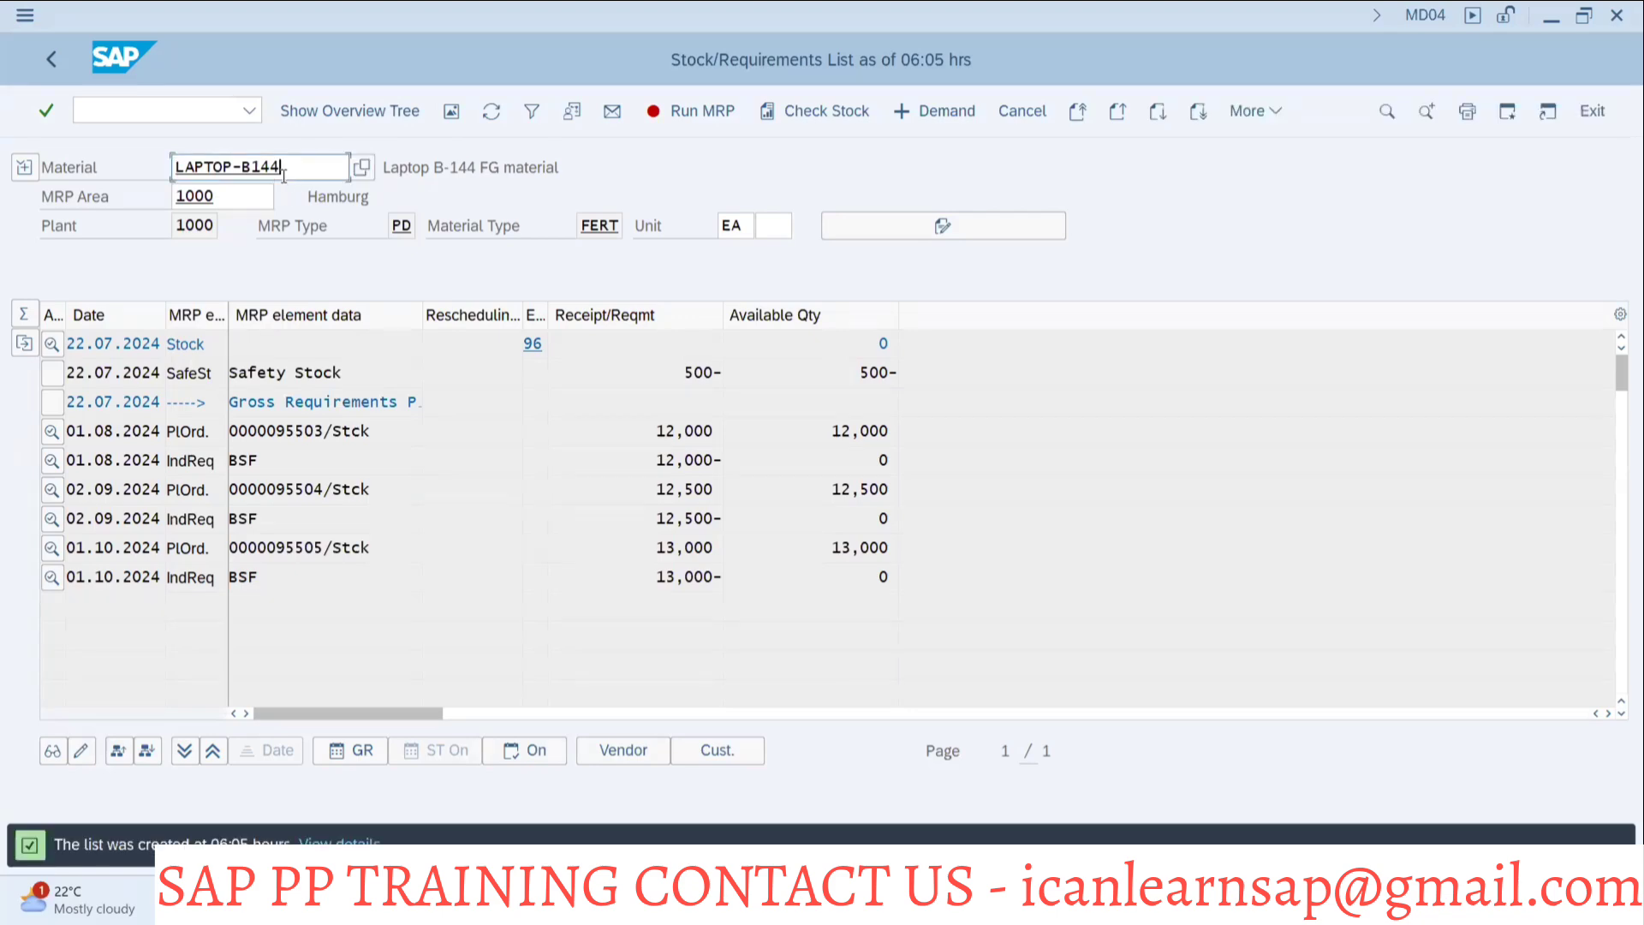
text(4)
key(Return)
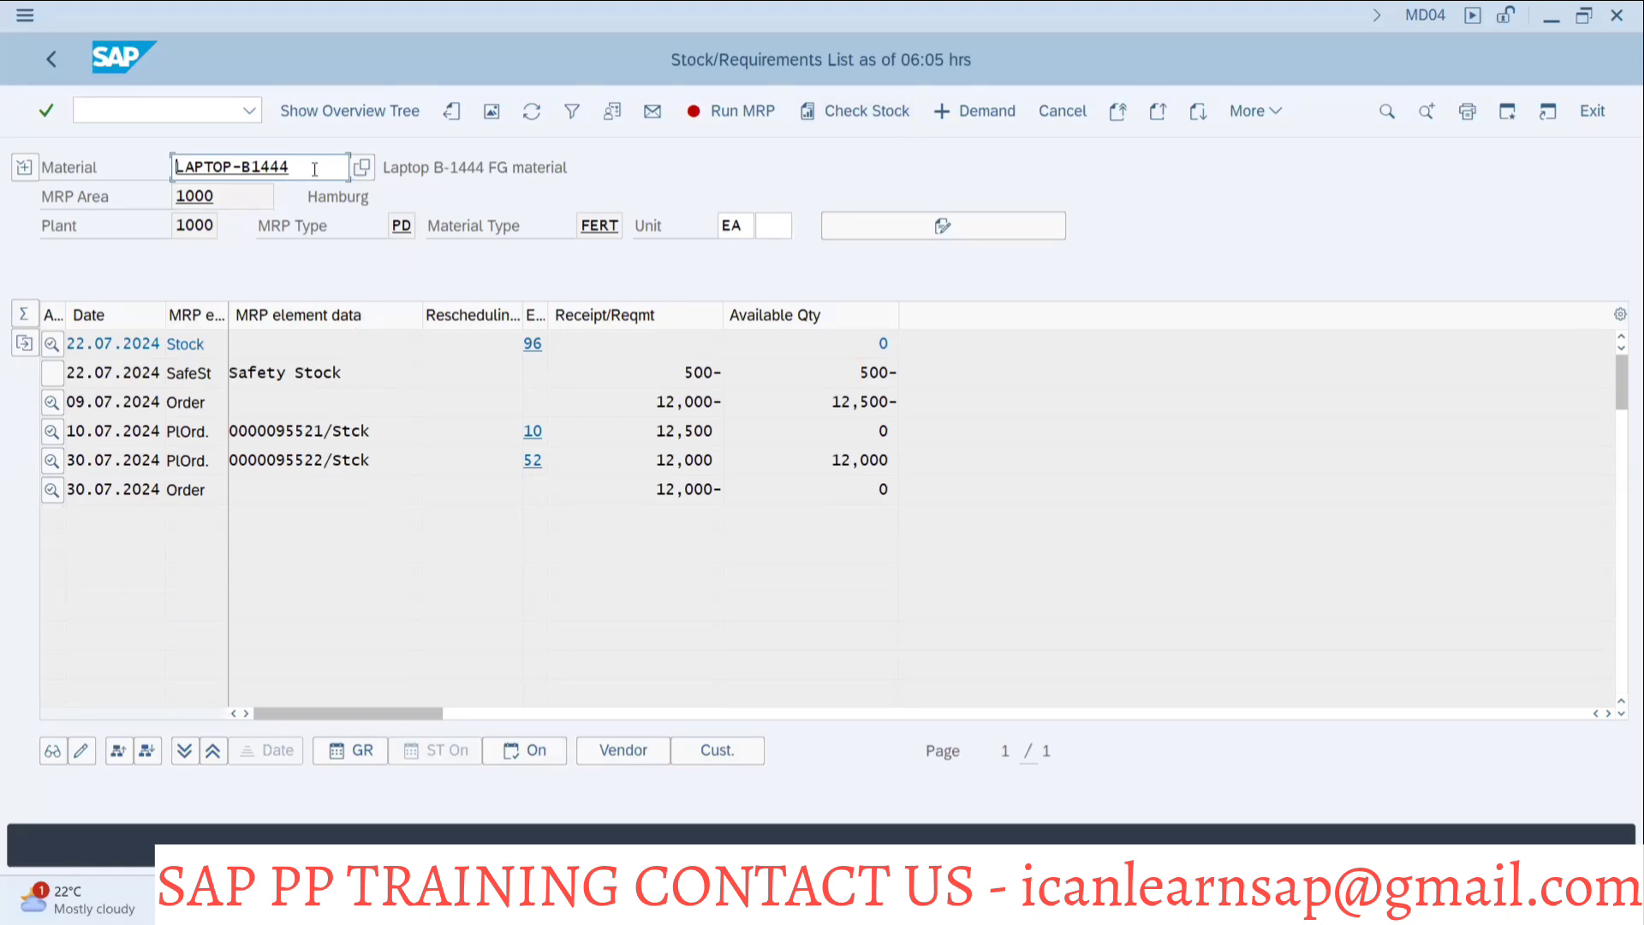
drag(314, 168, 174, 169)
click(664, 271)
In a new session window, run /nmd04 and display LAPTOP-B14's list with 13,500 stock.
click(1507, 110)
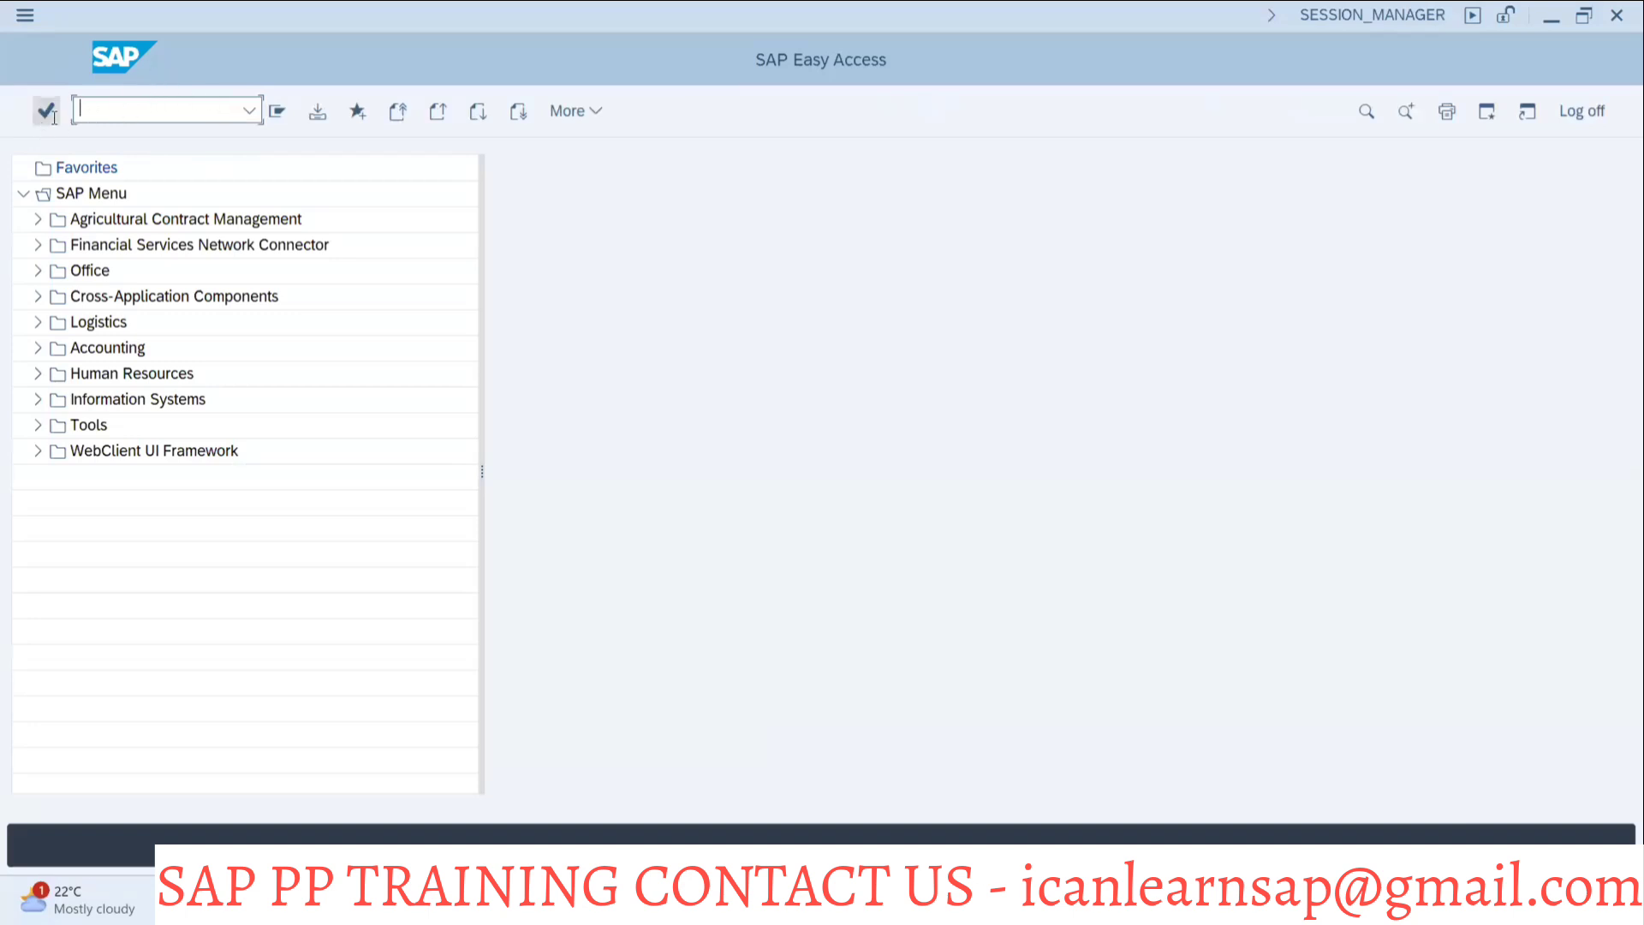
click(102, 109)
text(/nmd04)
key(Return)
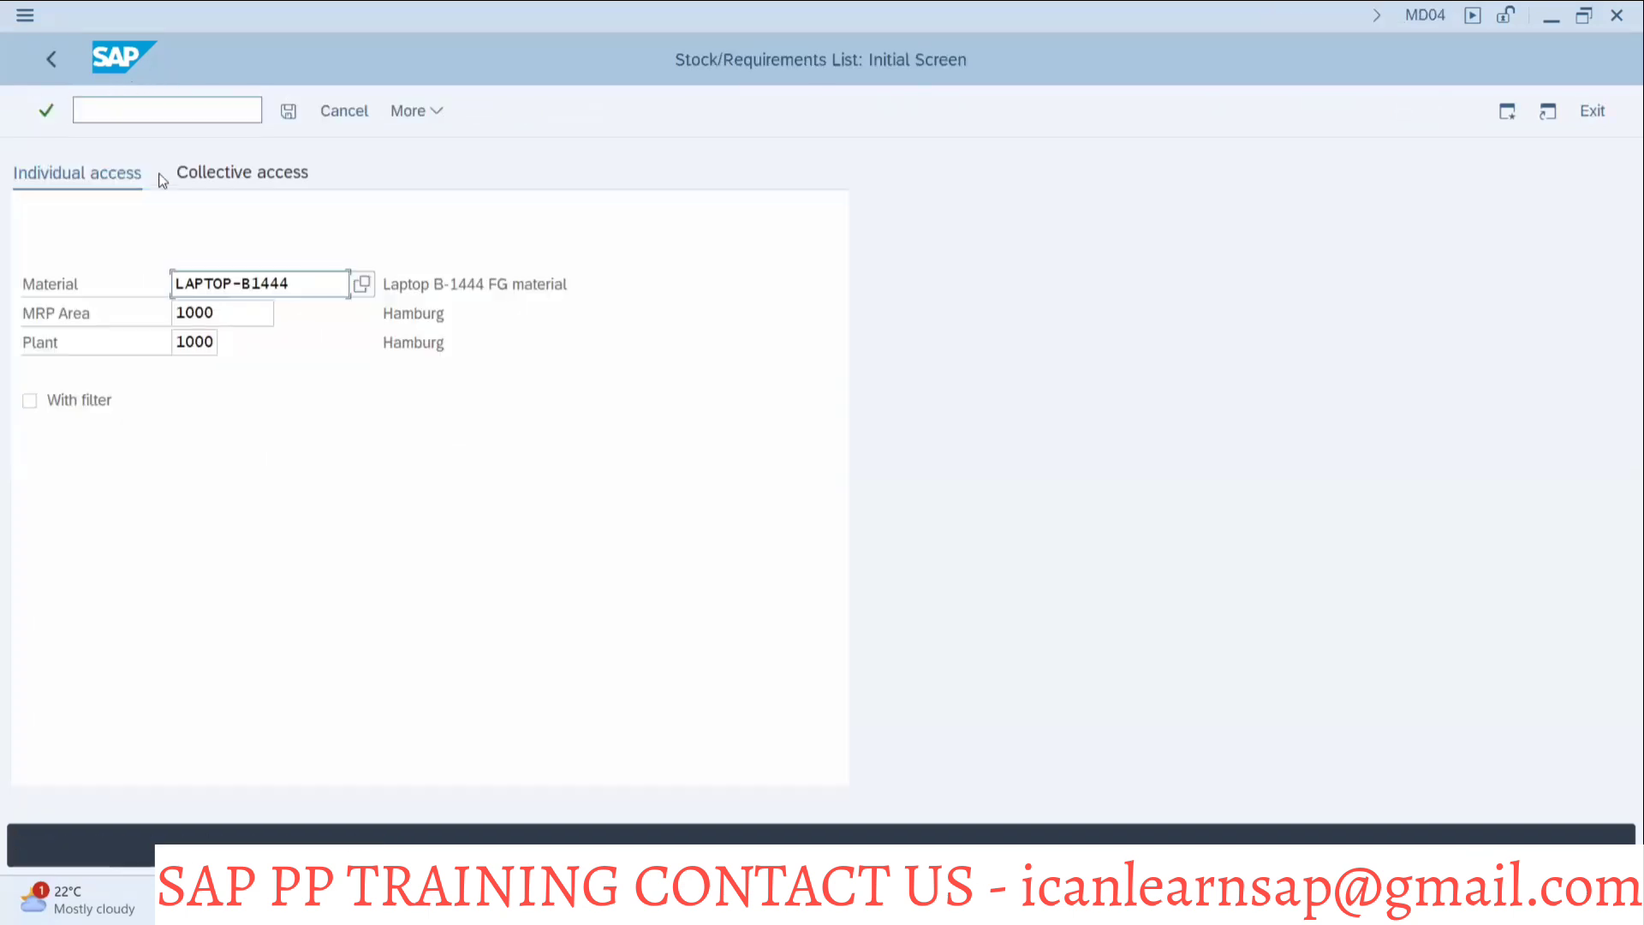
key(BackSpace)
key(BackSpace)
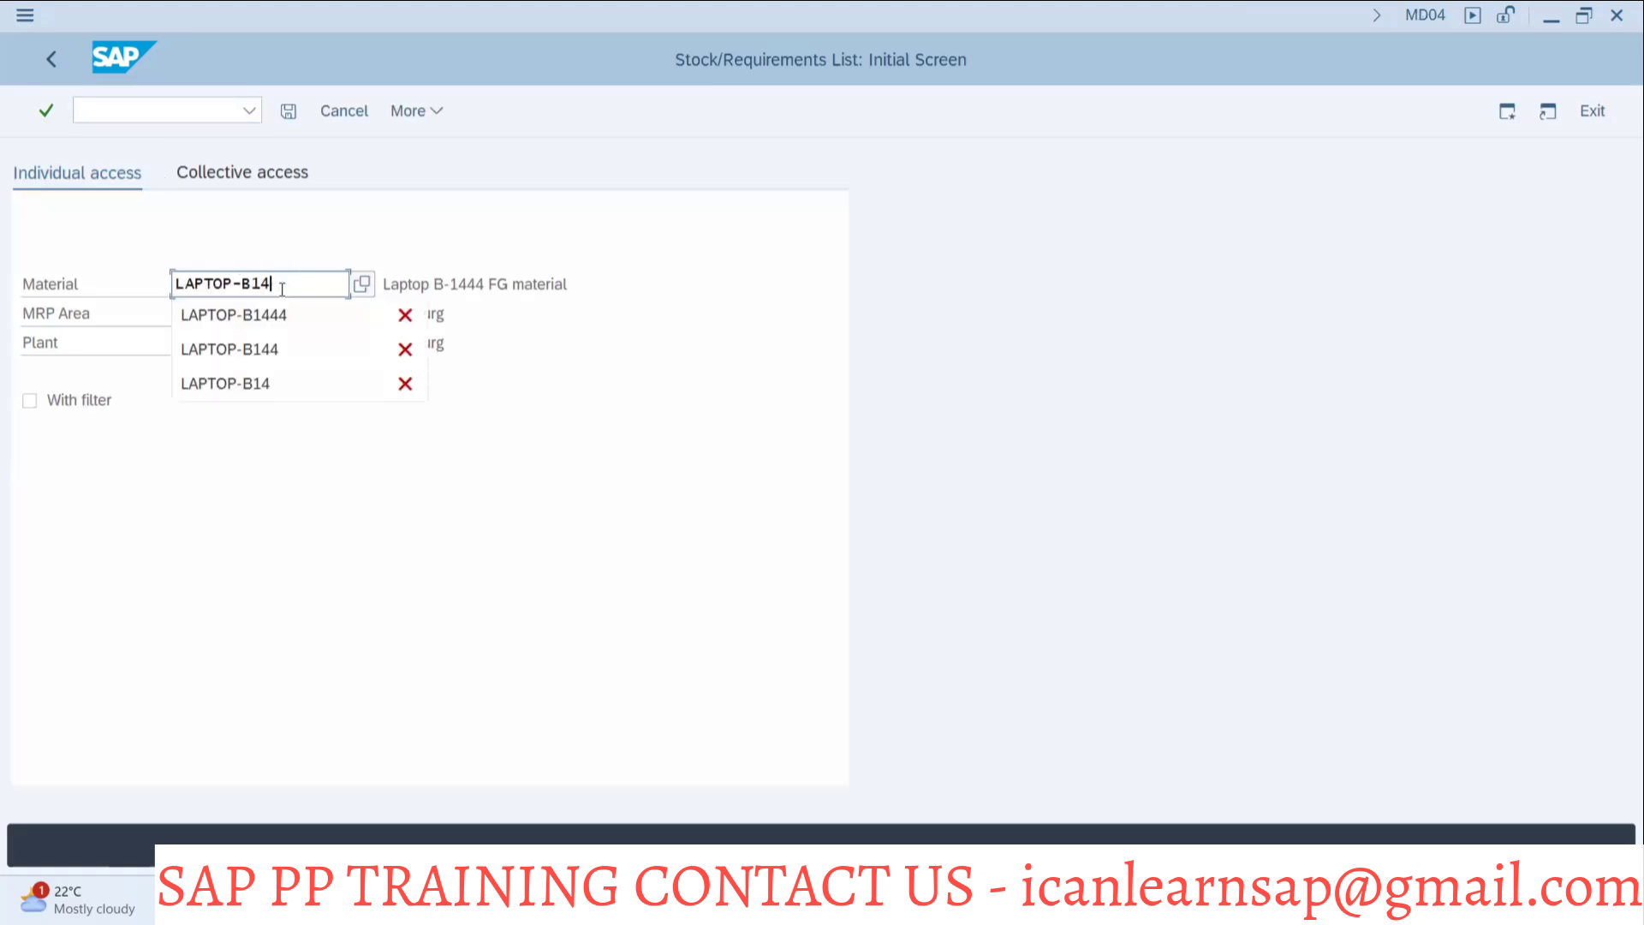
key(Return)
scroll(331, 541, down, 2)
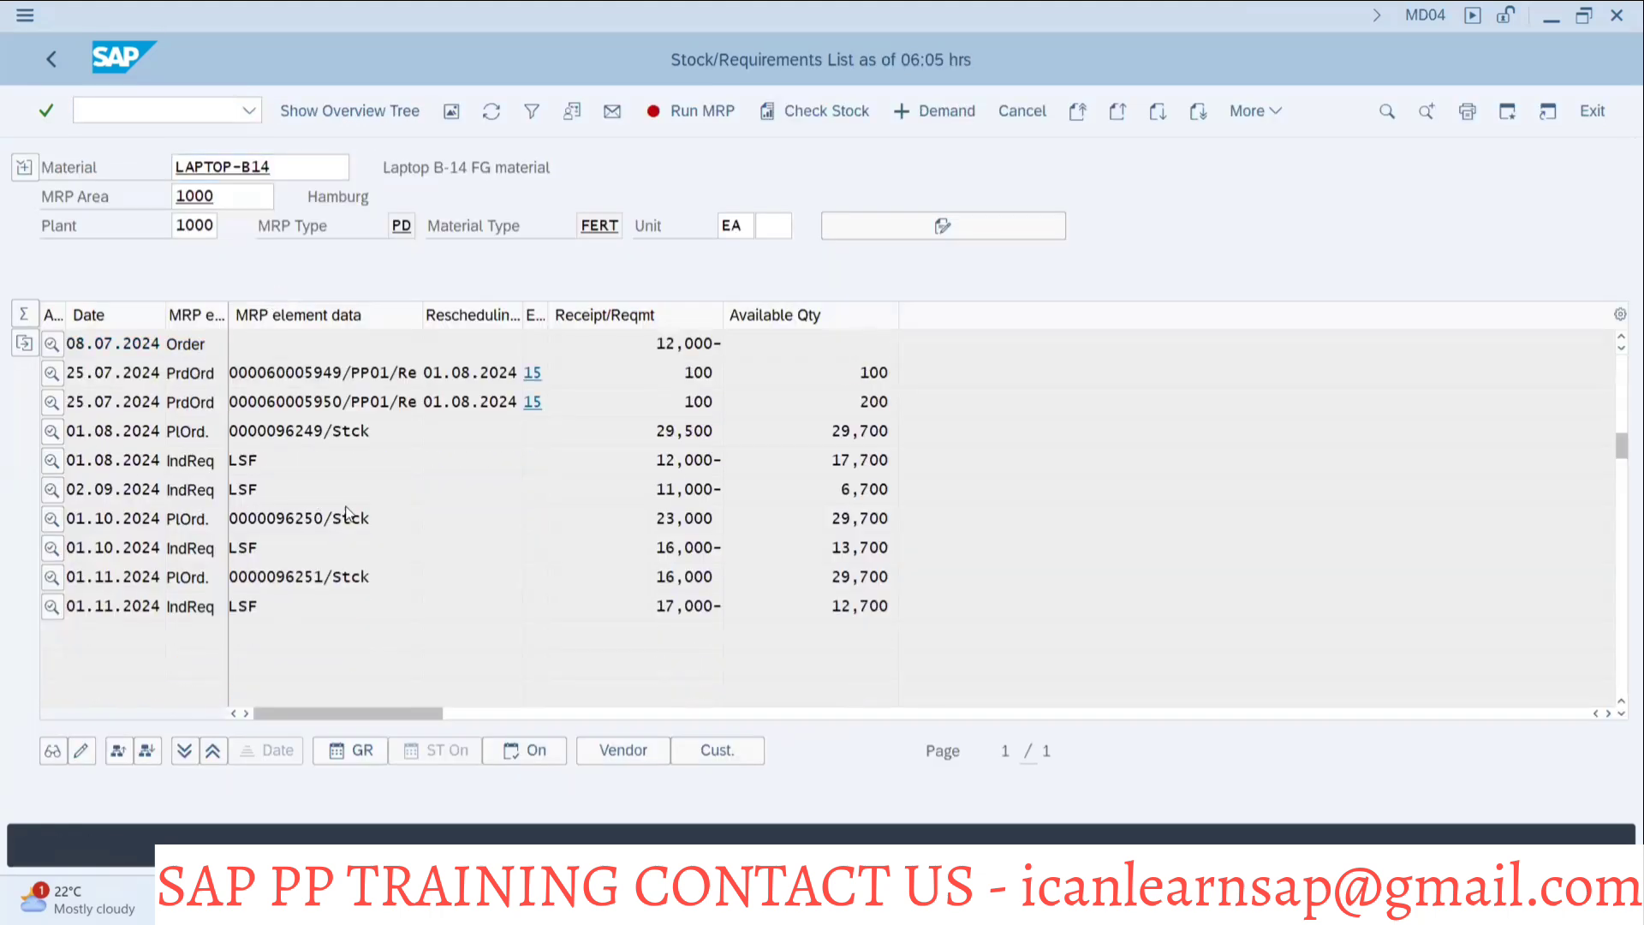
scroll(351, 490, up, 1)
scroll(350, 490, up, 1)
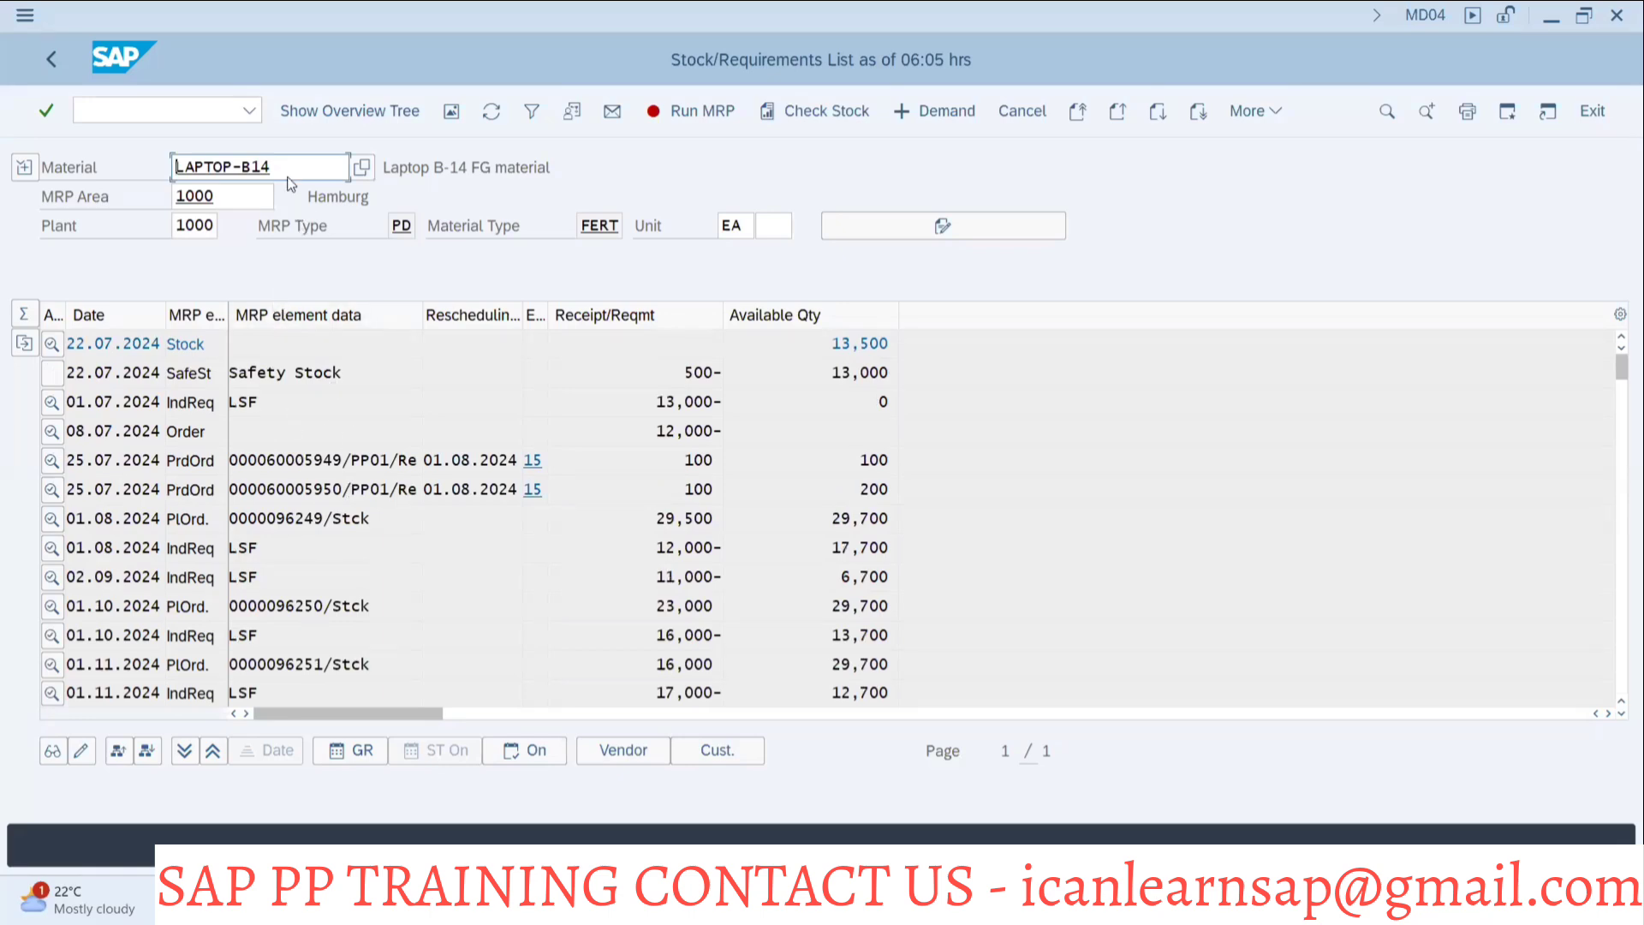
double_click(174, 159)
In another session window, open MD62's planning table for LAPTOP-B14.
click(212, 169)
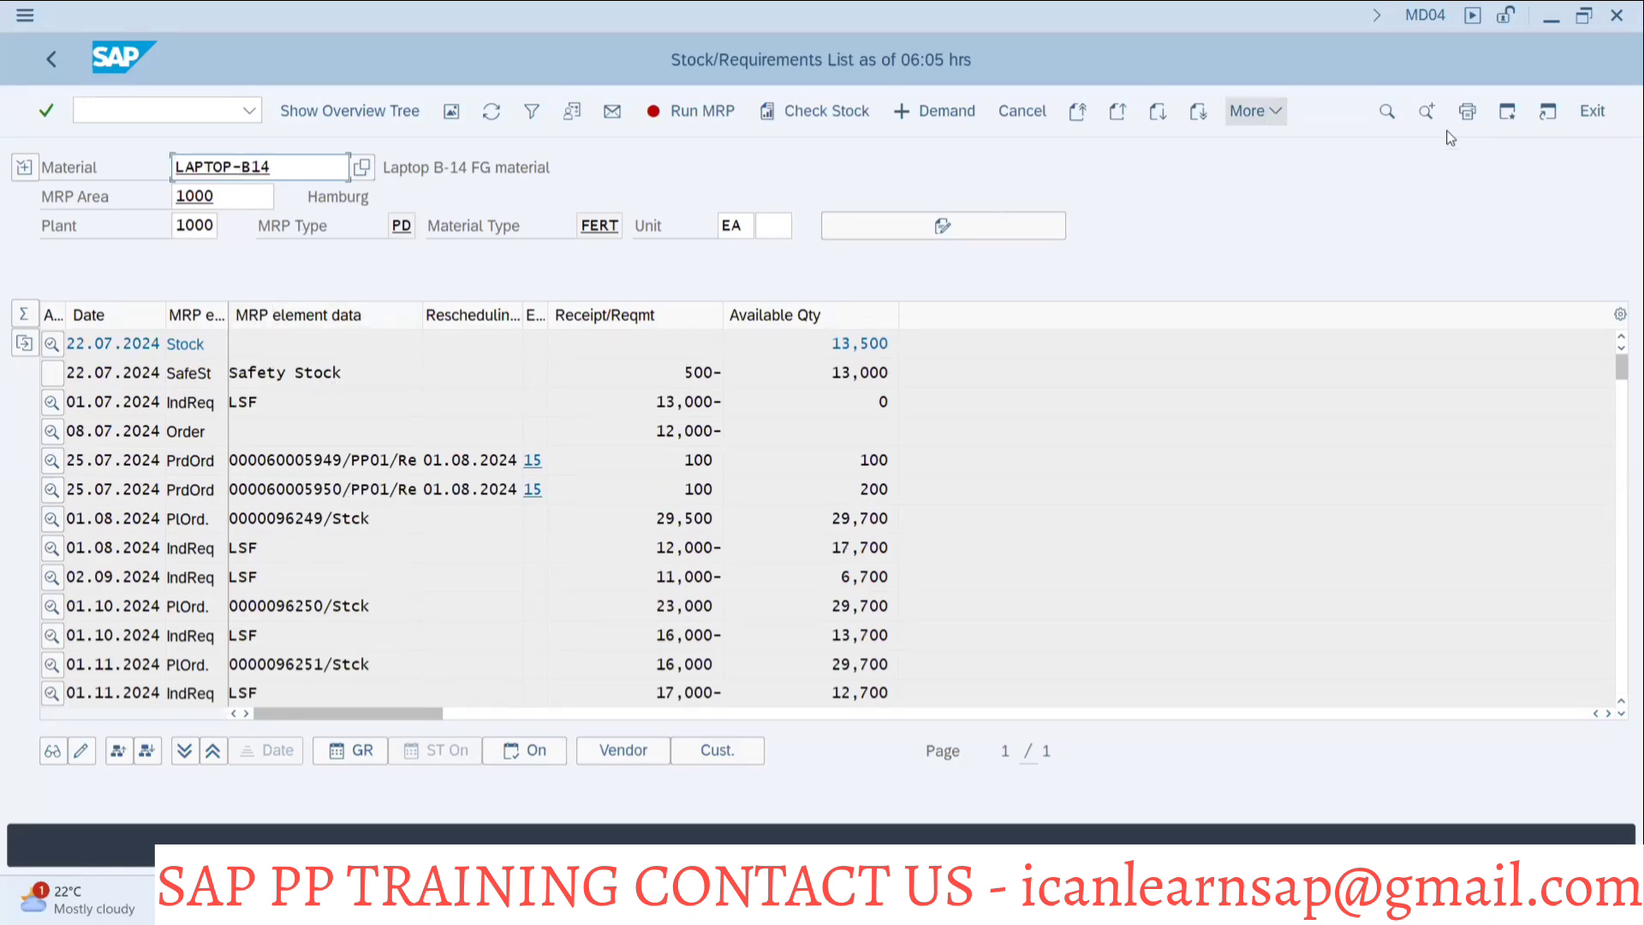
click(1507, 111)
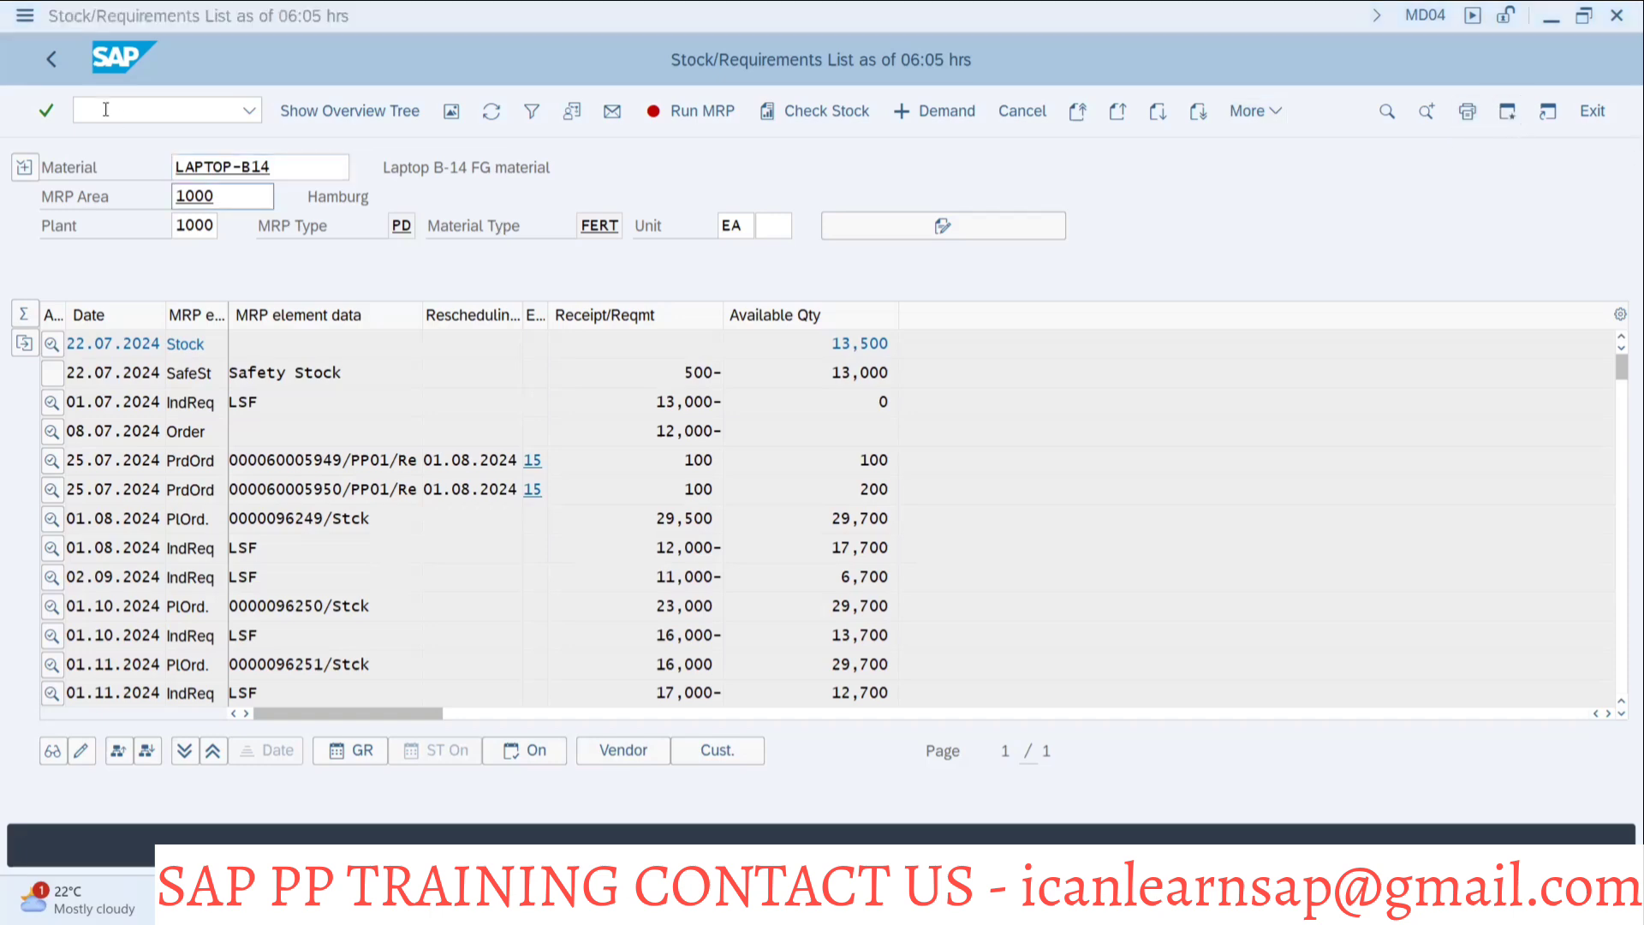
click(105, 109)
text(/n)
key(Return)
text(md)
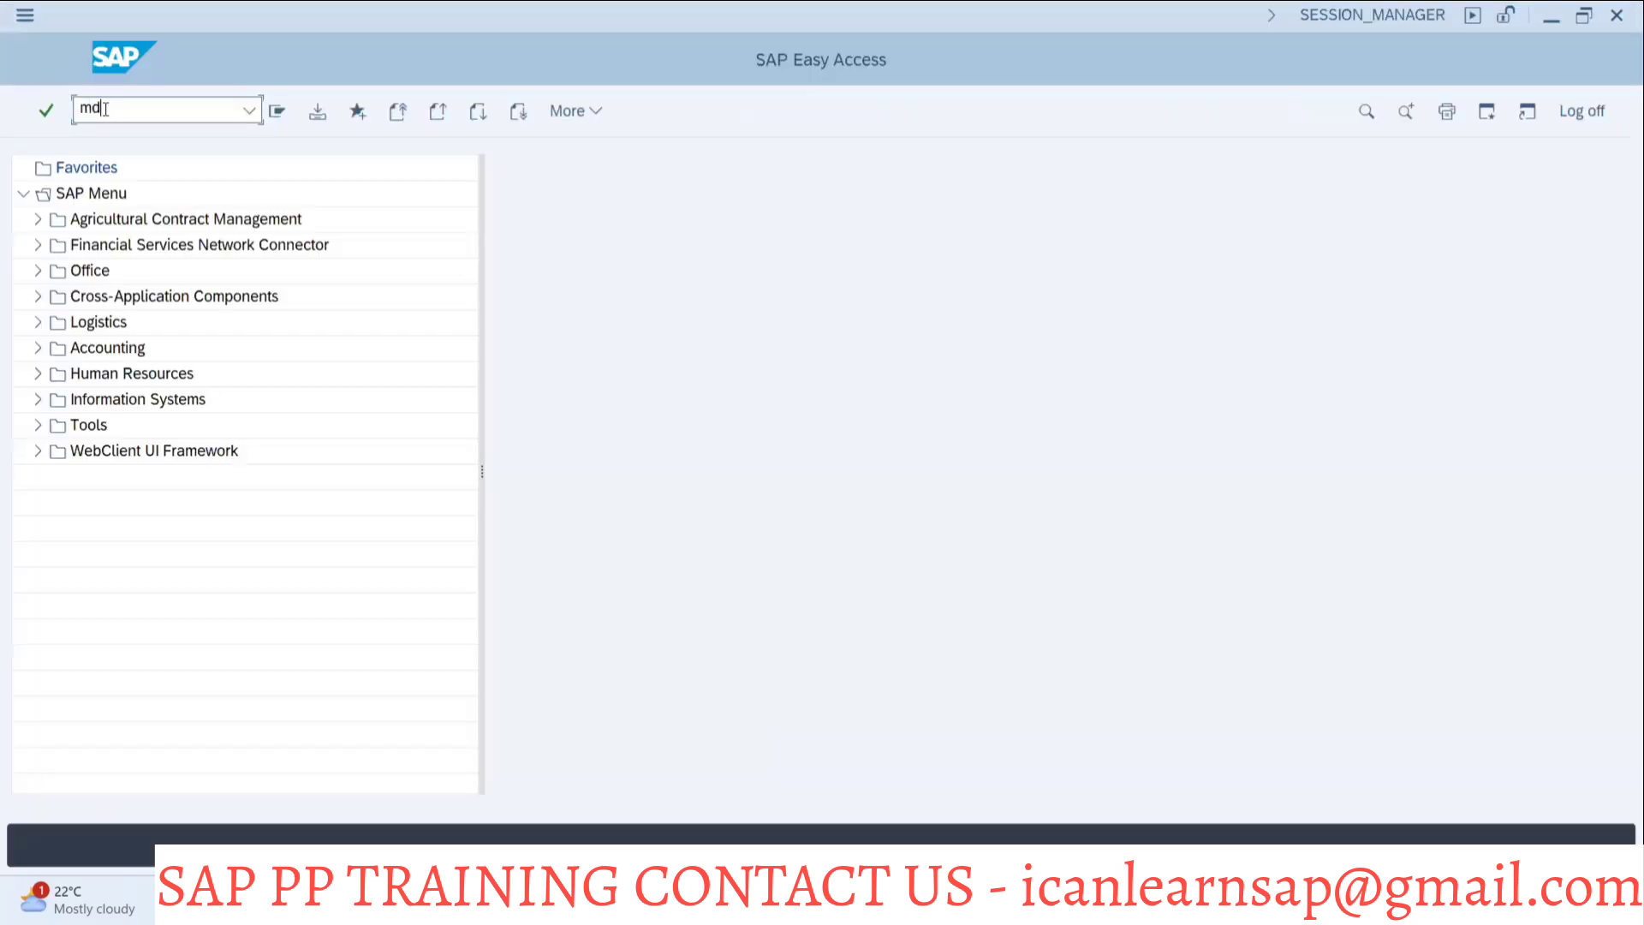
text(62)
key(Return)
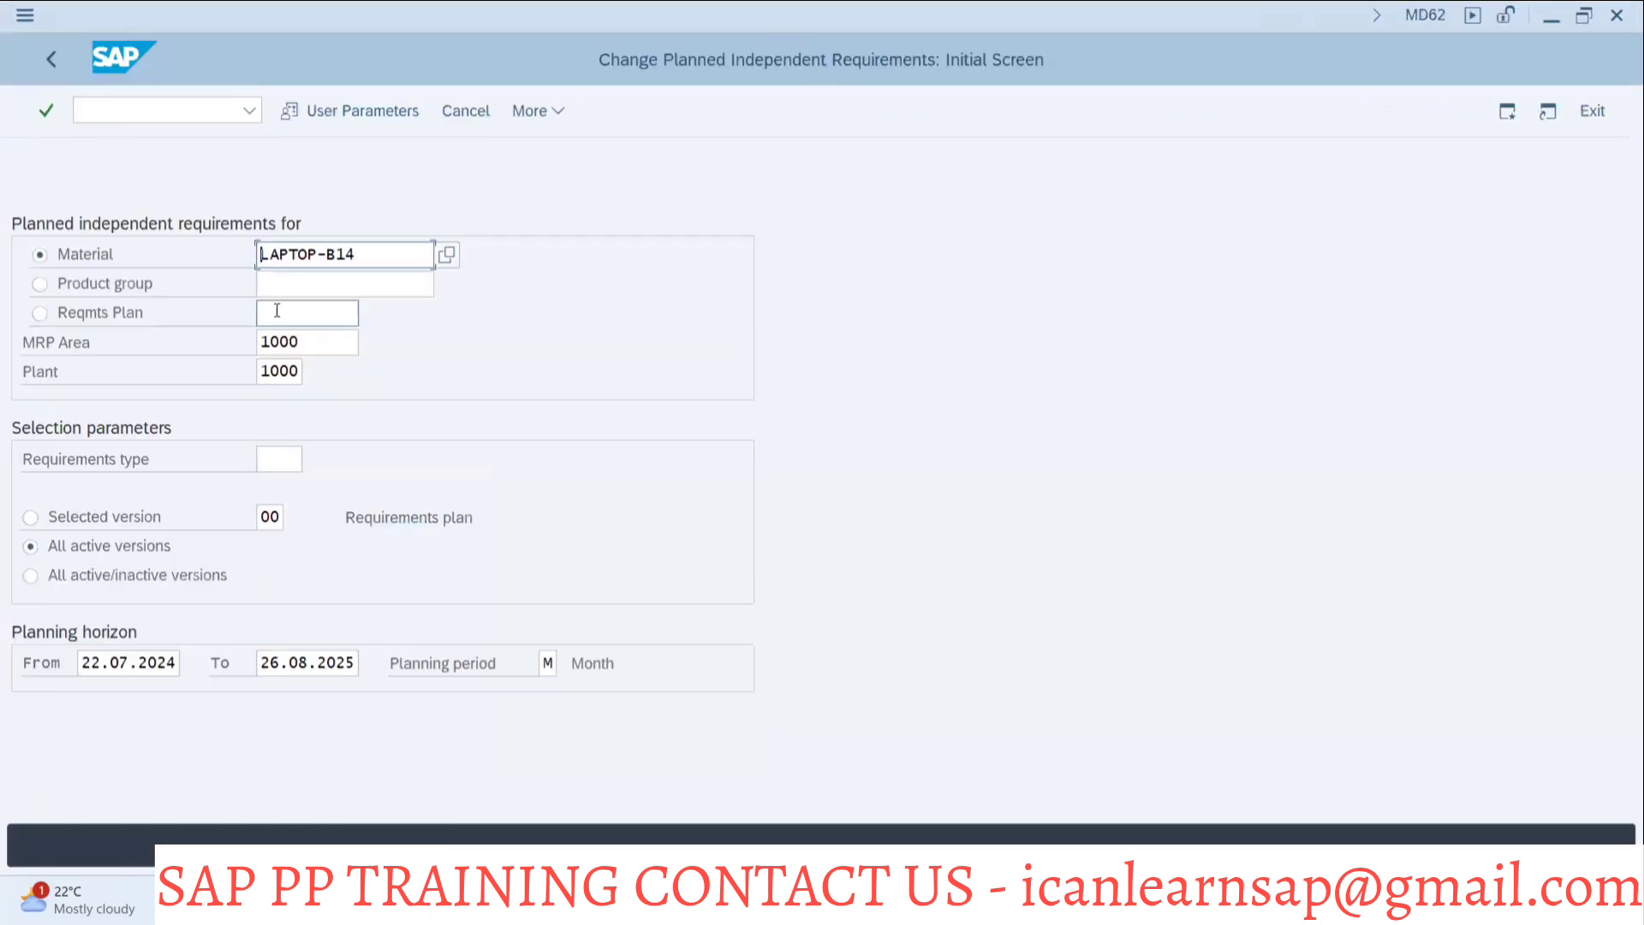
key(Return)
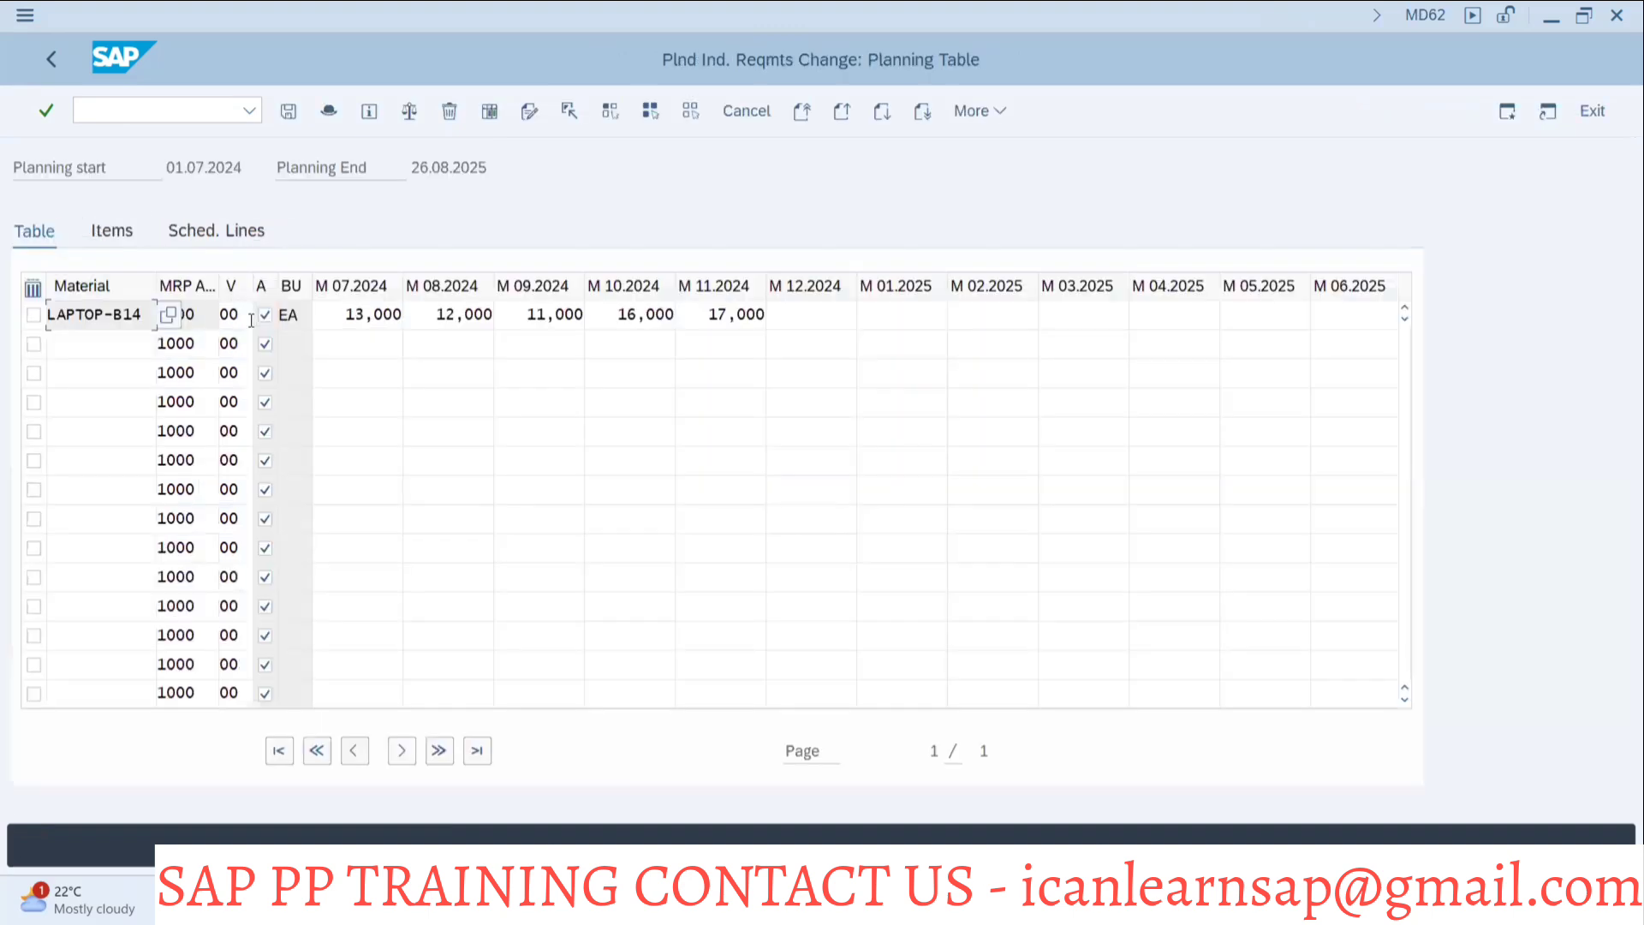
Change July to 18000, August to 1600 and September 2024 to 17000, and save.
click(360, 319)
key(Delete)
key(Delete)
text(8)
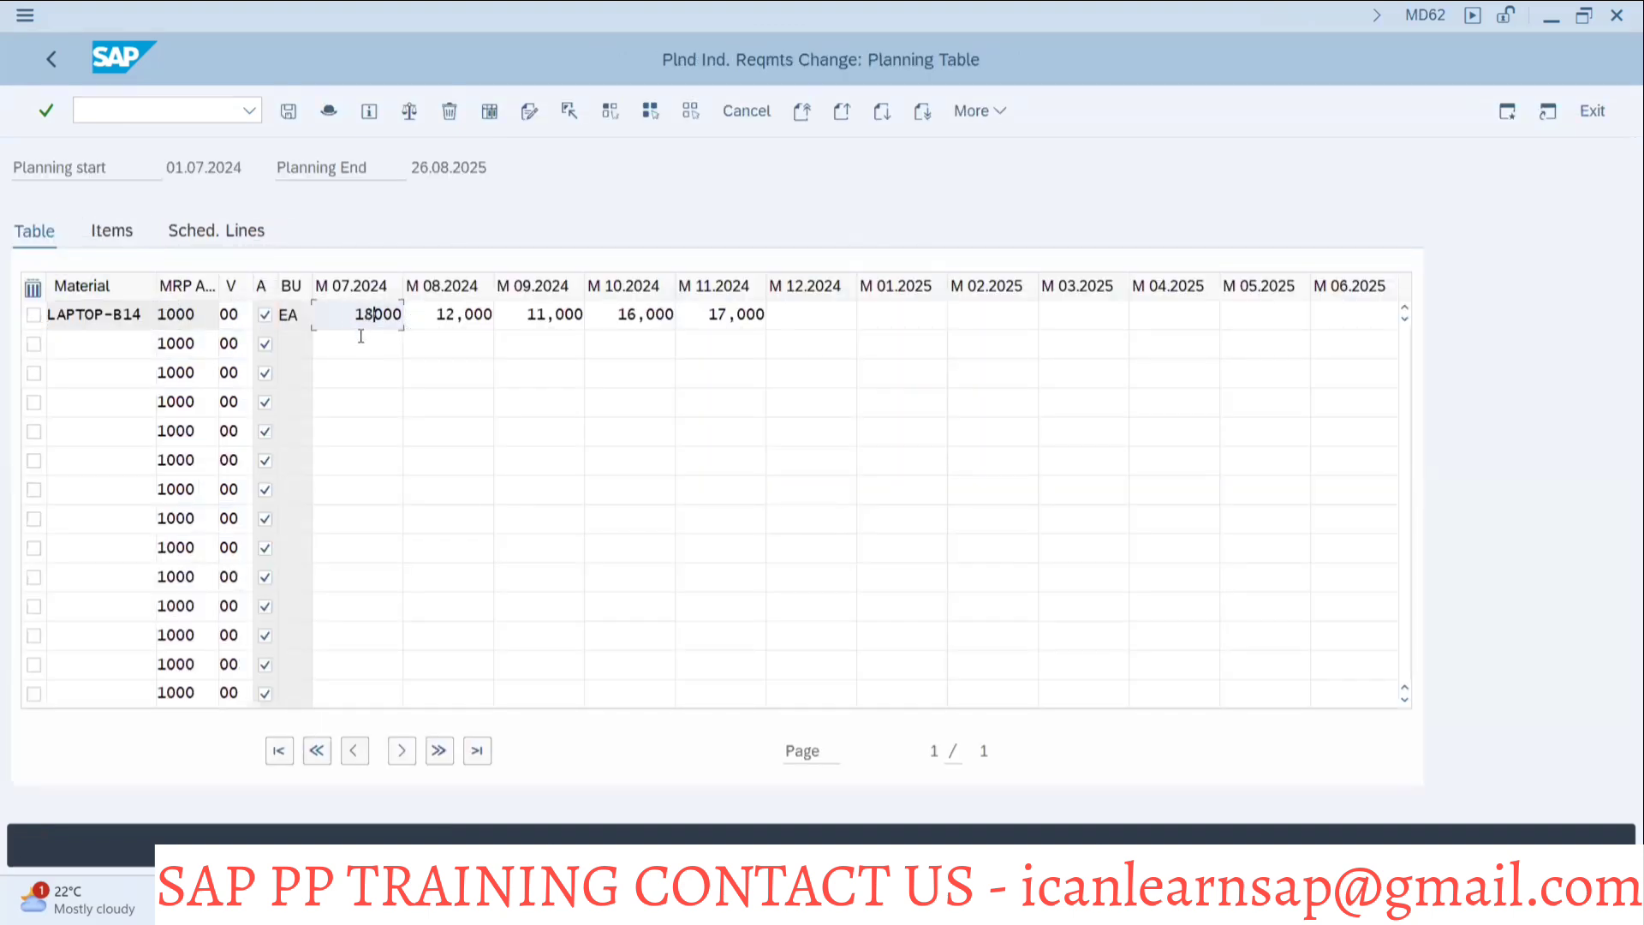
click(468, 315)
key(BackSpace)
key(BackSpace)
text(6)
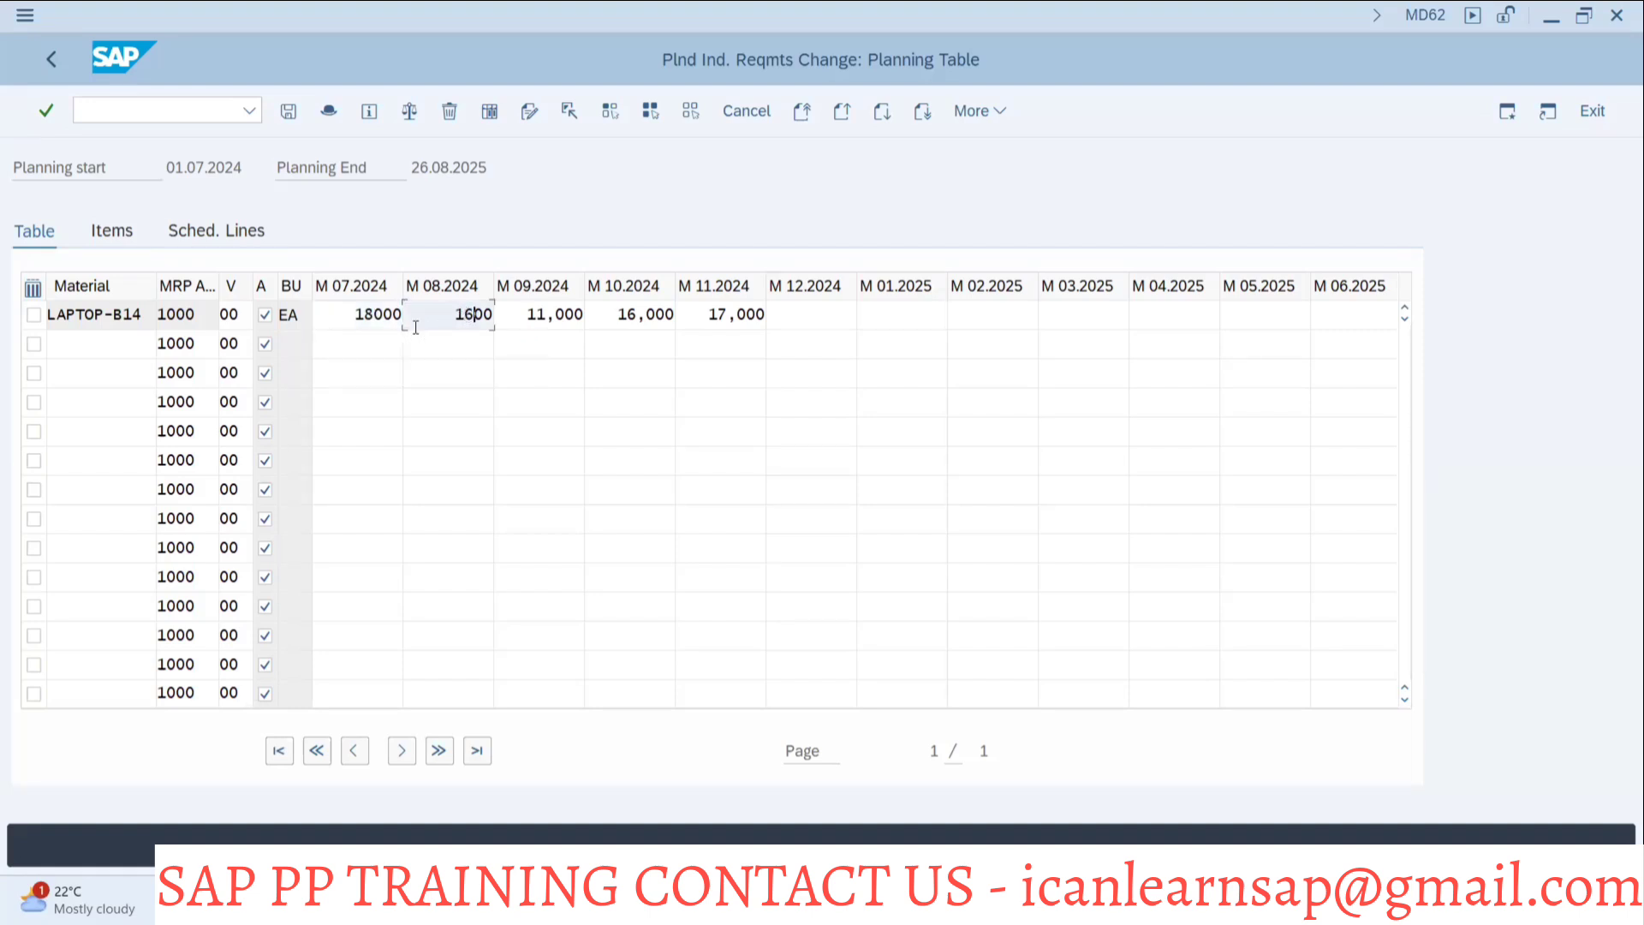
click(547, 314)
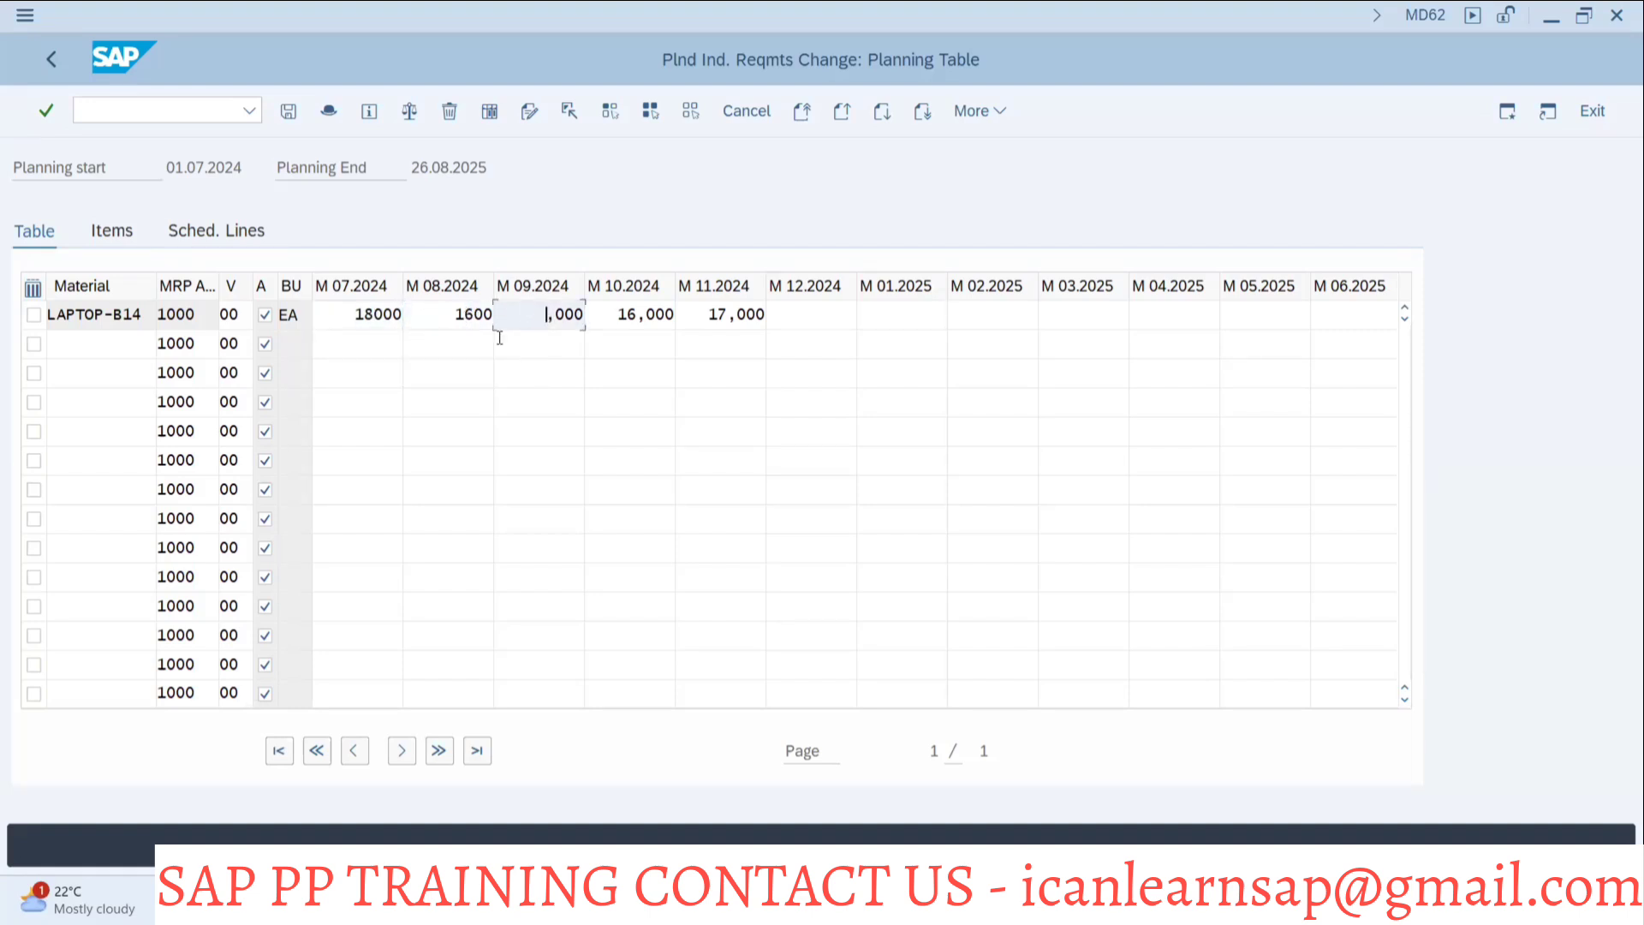
text(17)
key(Delete)
key(Delete)
text(0)
click(288, 111)
key(alt+Tab)
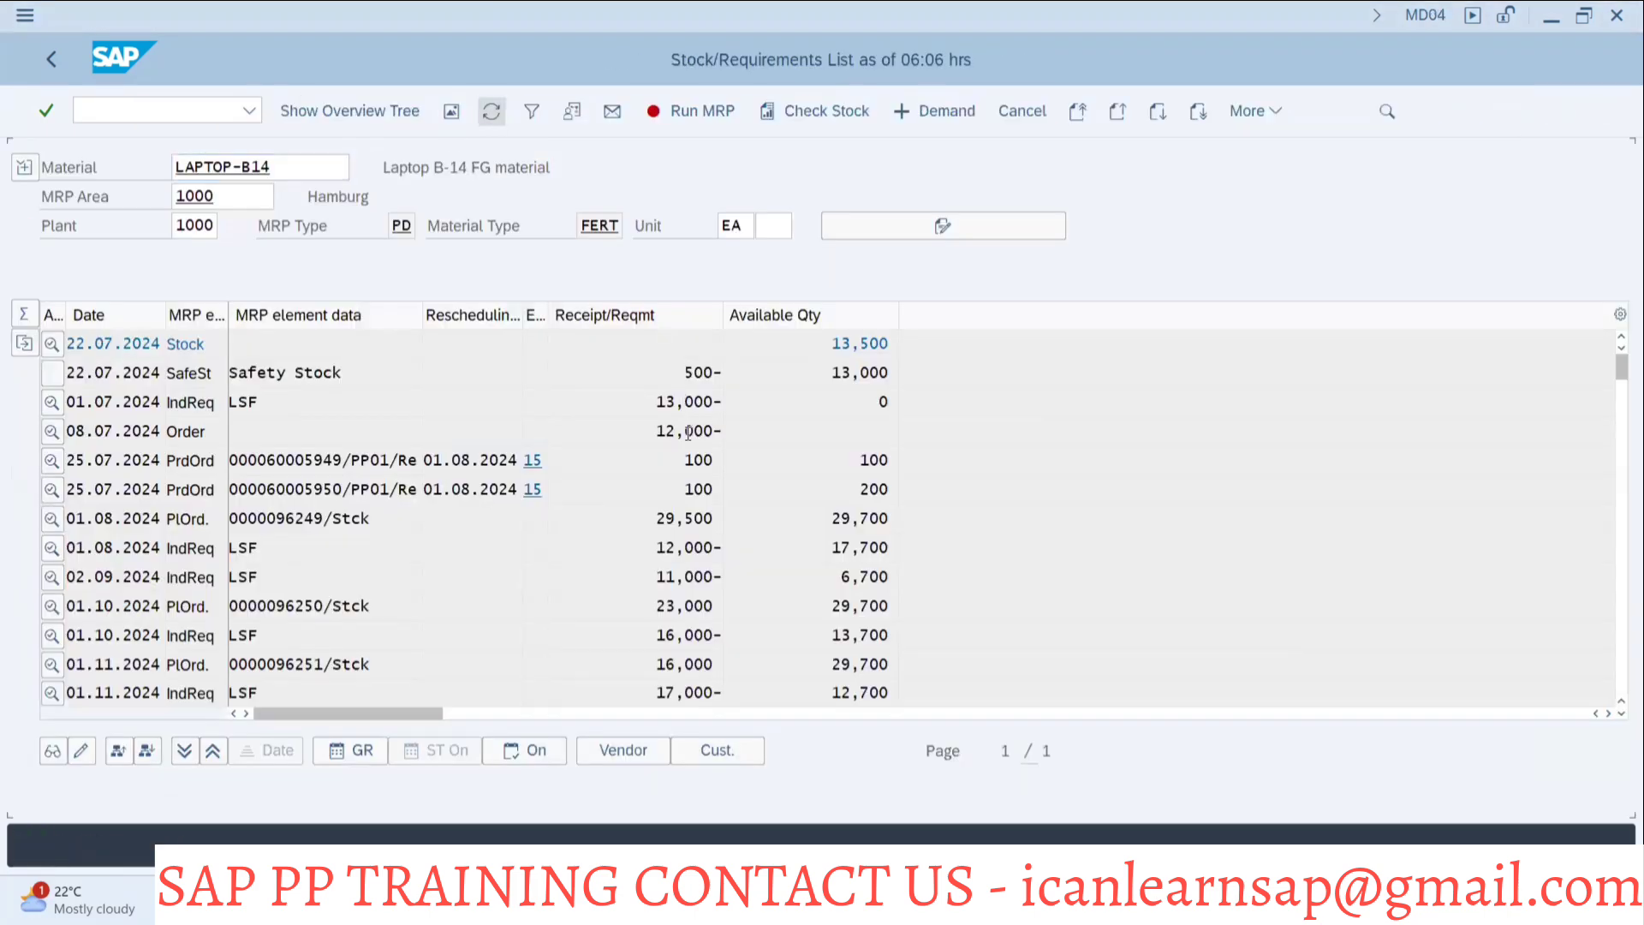
Refresh LAPTOP-B14's MD04 list for the new requirements, then return to the MD62 window.
click(490, 110)
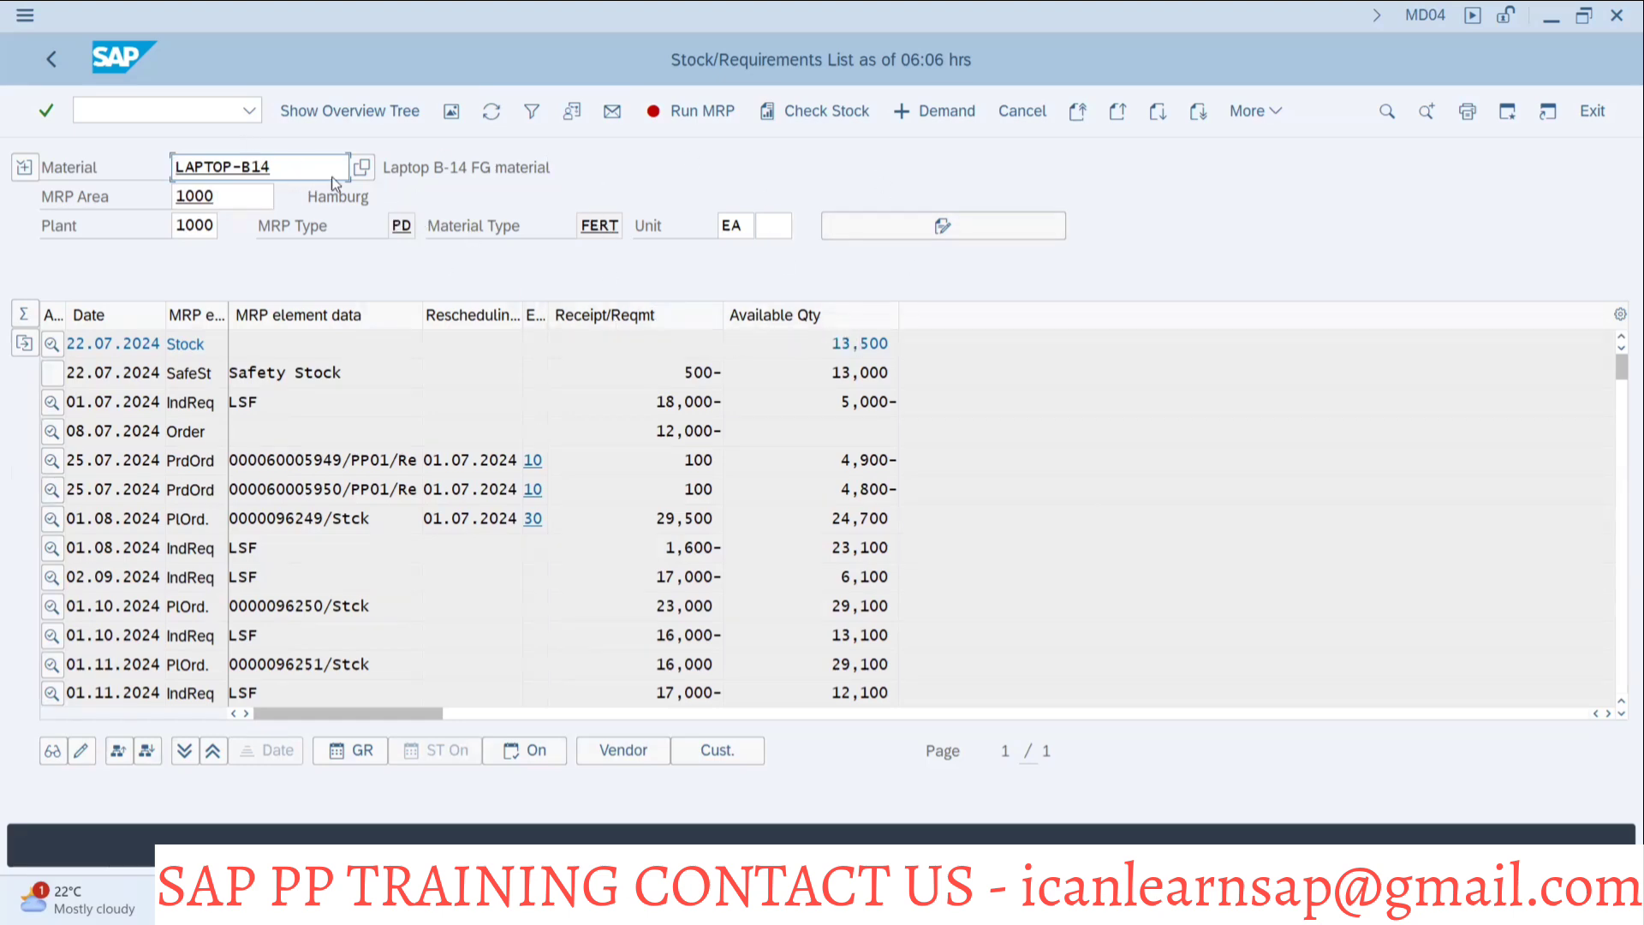
double_click(173, 161)
click(191, 152)
key(alt+Tab)
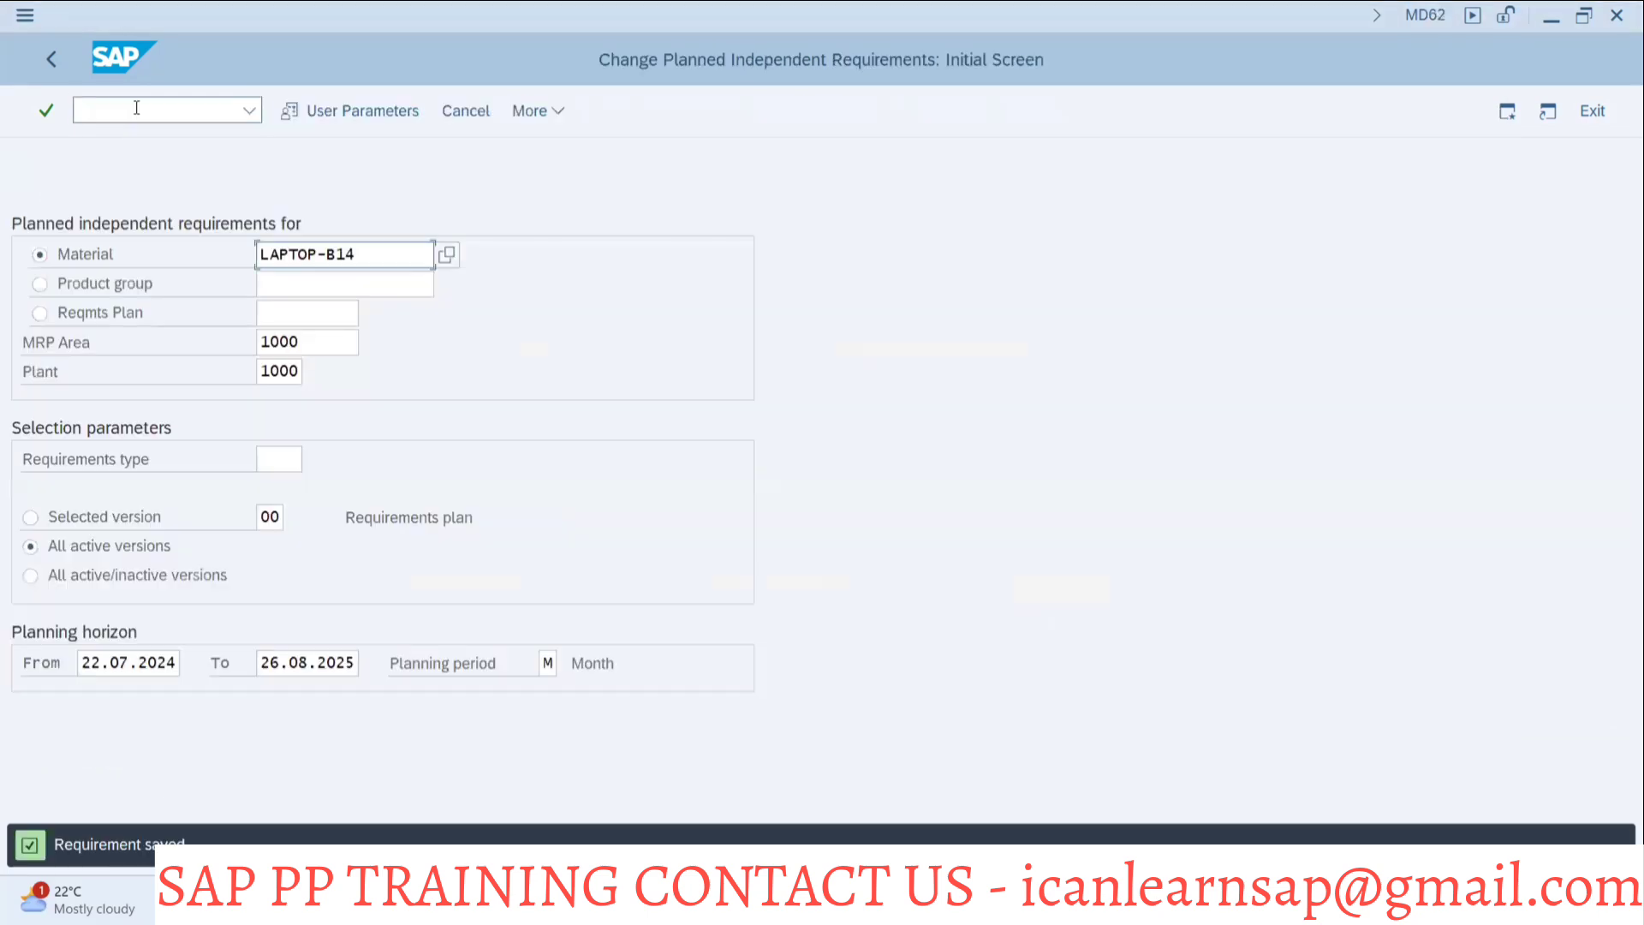
Open LAPTOP-B14 in MM02 at the MRP 2 view for plant 1000.
text(/nmm02)
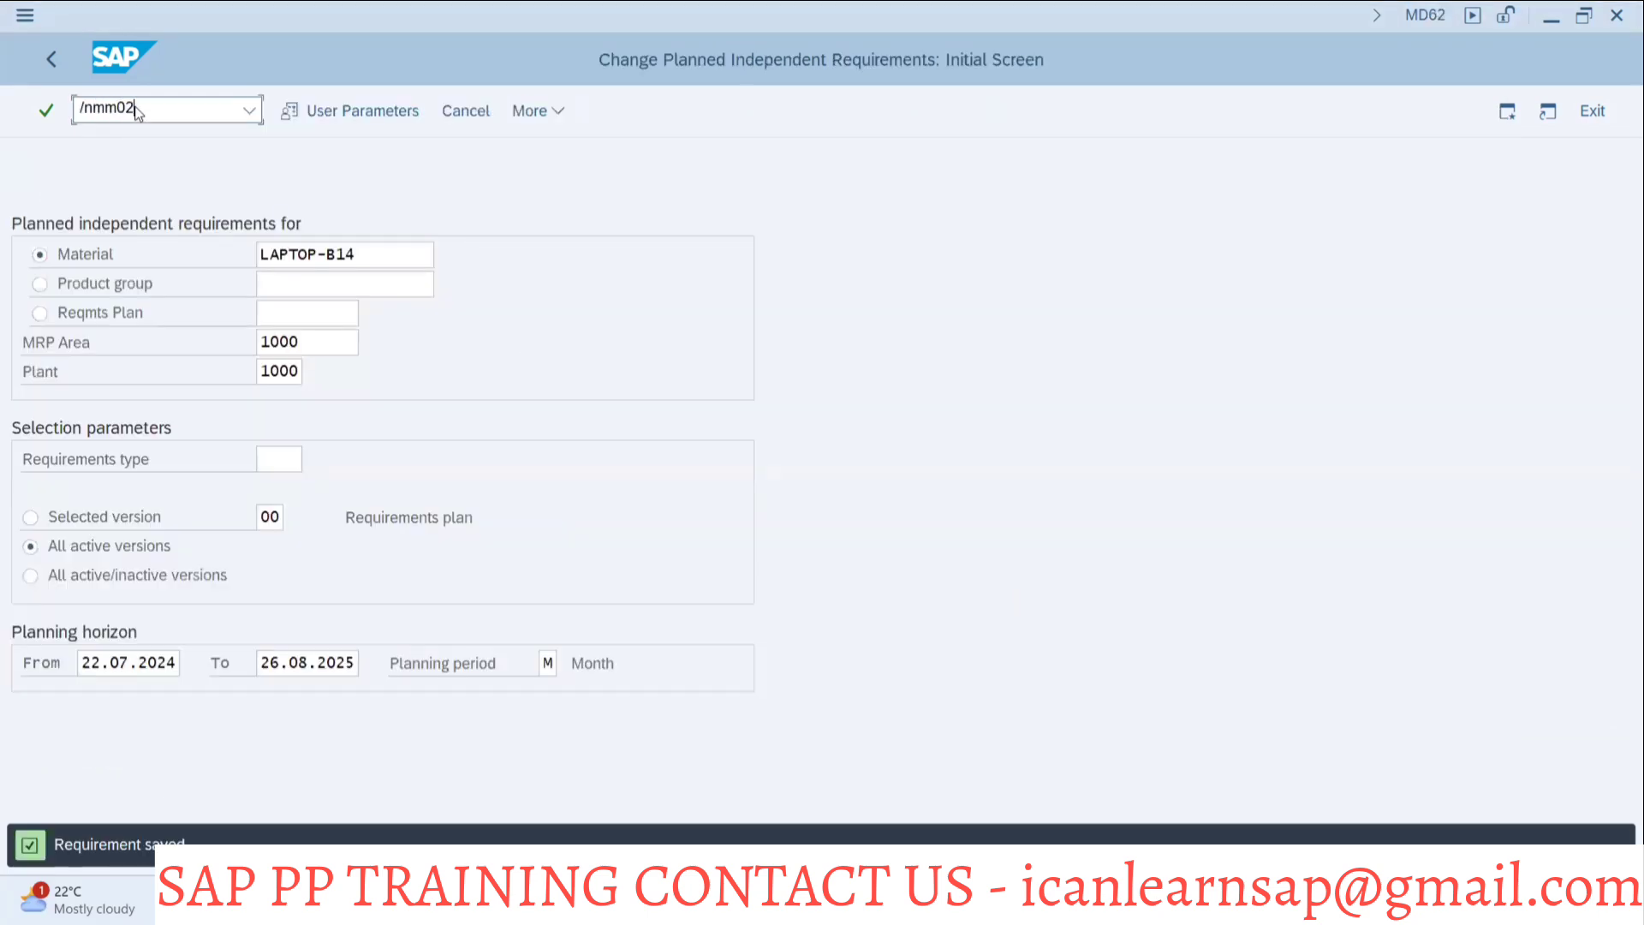
key(Return)
key(Return)
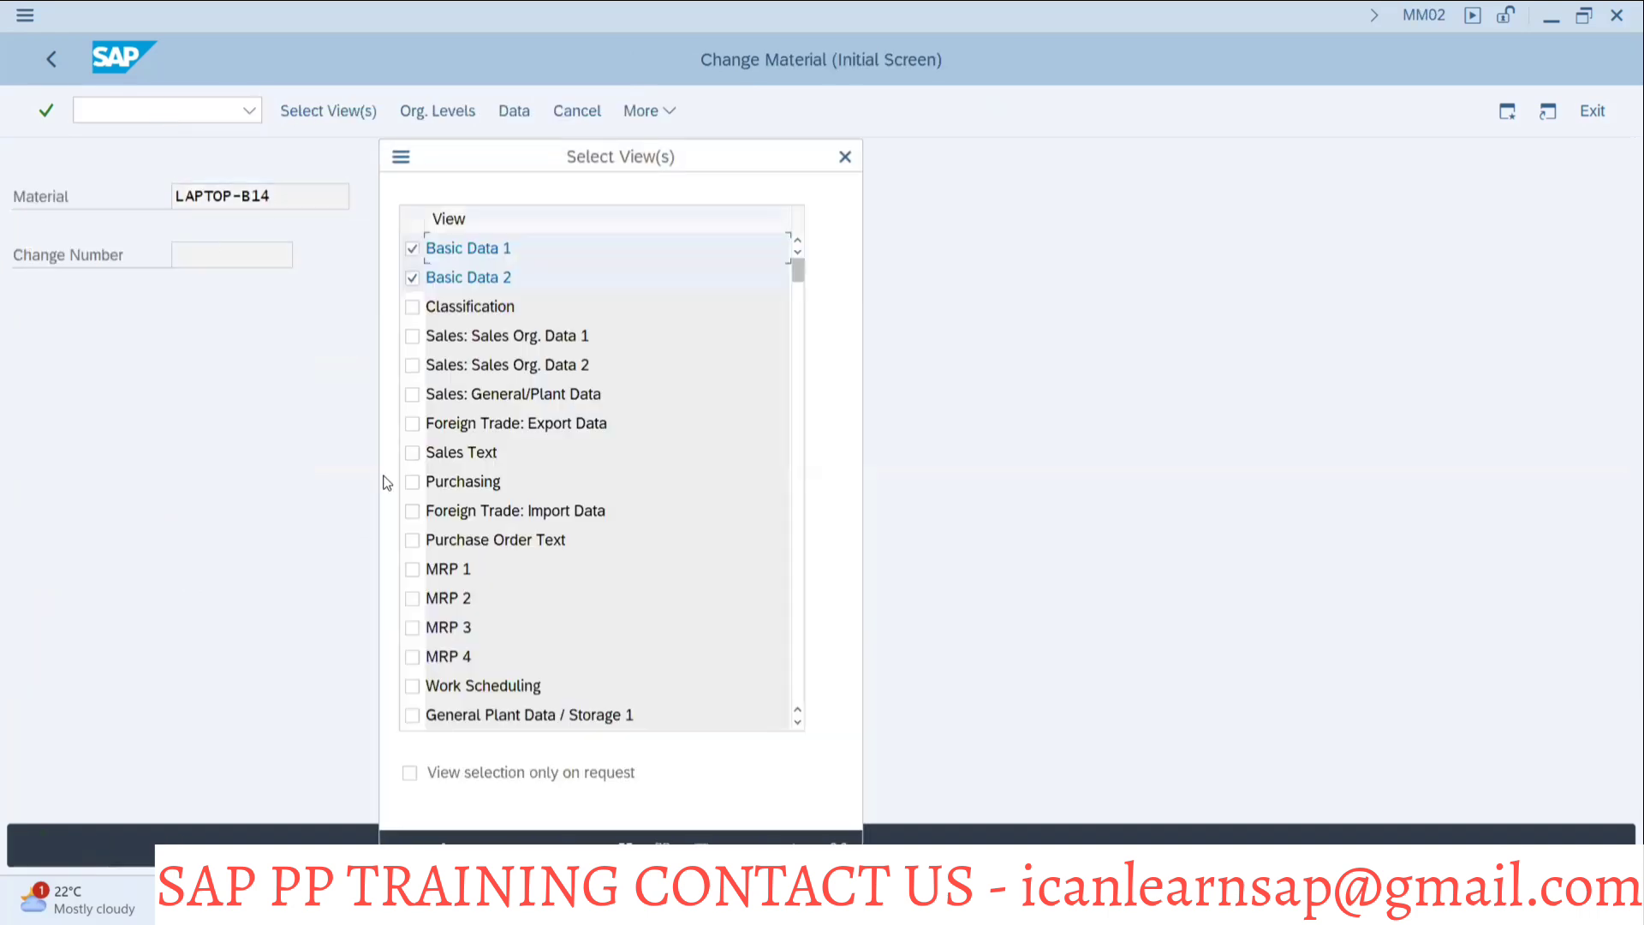
click(412, 599)
key(Return)
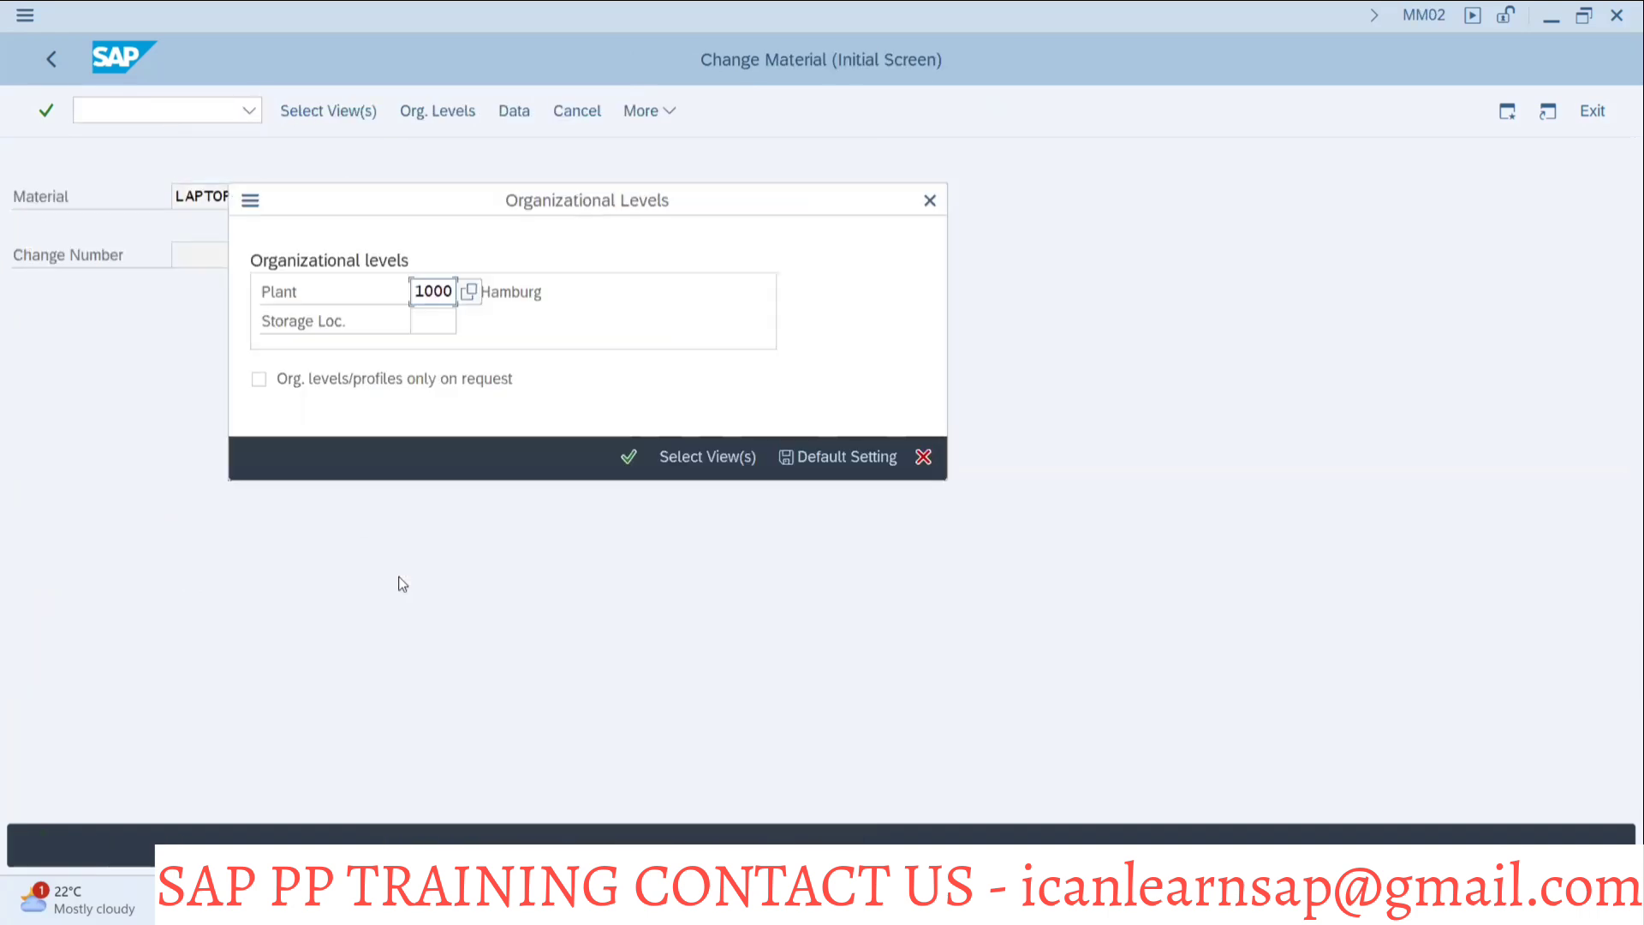
key(Return)
scroll(314, 616, down, 5)
scroll(314, 624, up, 4)
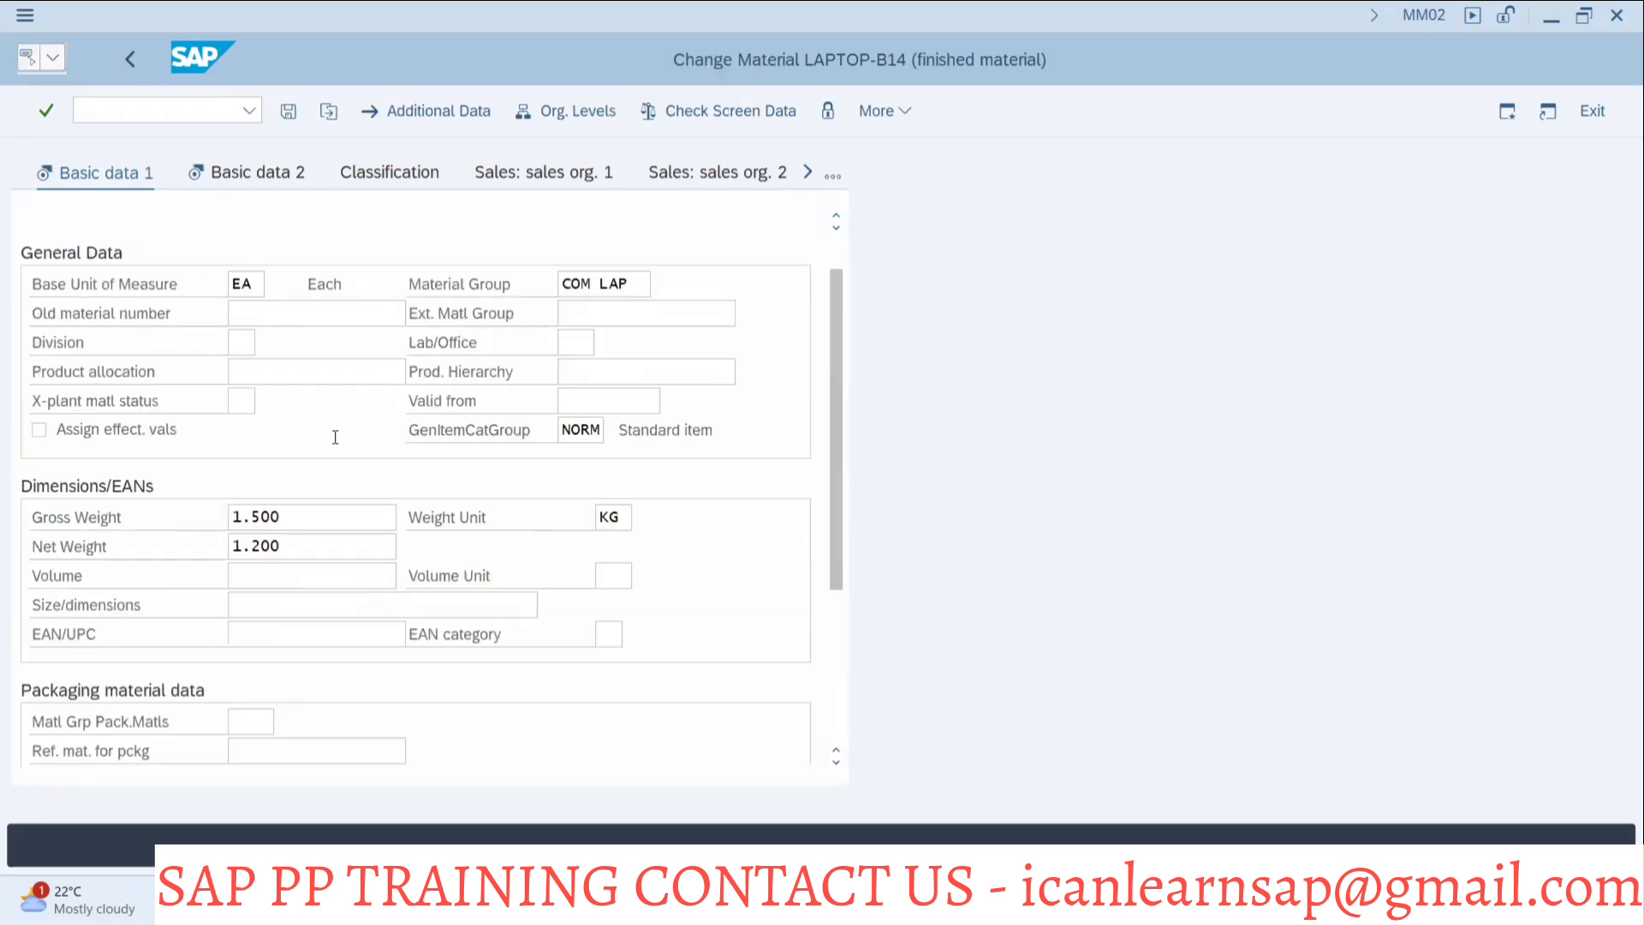
click(833, 175)
click(873, 433)
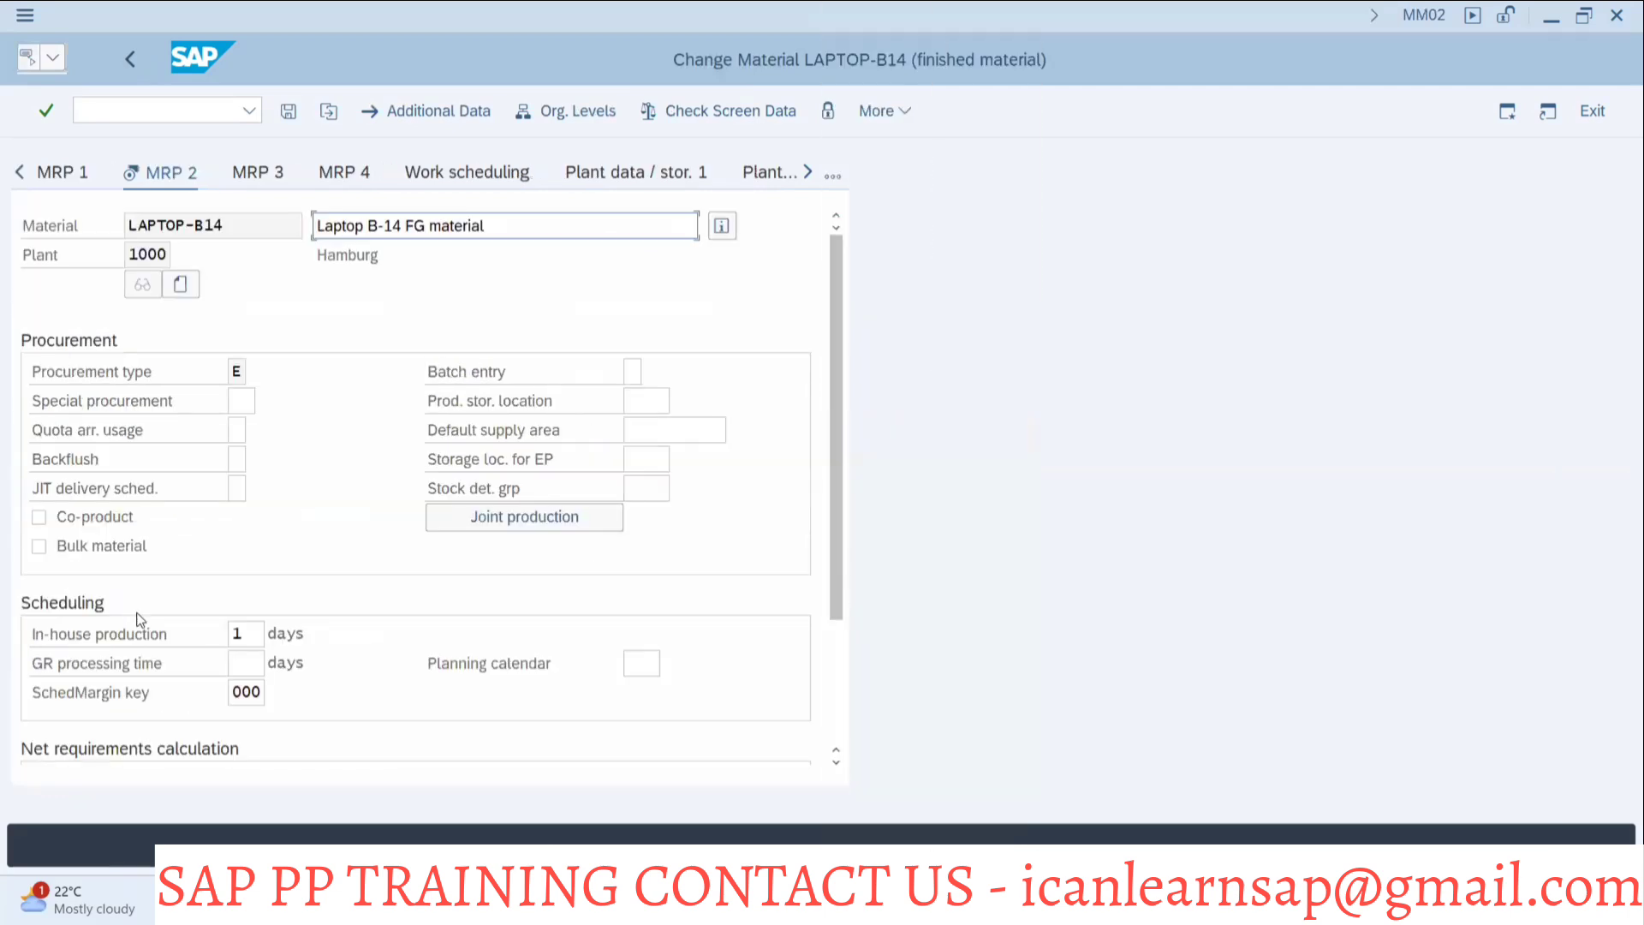
Change the safety stock from 500 to 1000, save, and return to the MD04 list.
scroll(197, 661, down, 3)
click(269, 618)
key(BackSpace)
key(BackSpace)
key(BackSpace)
text(100)
key(alt+Tab)
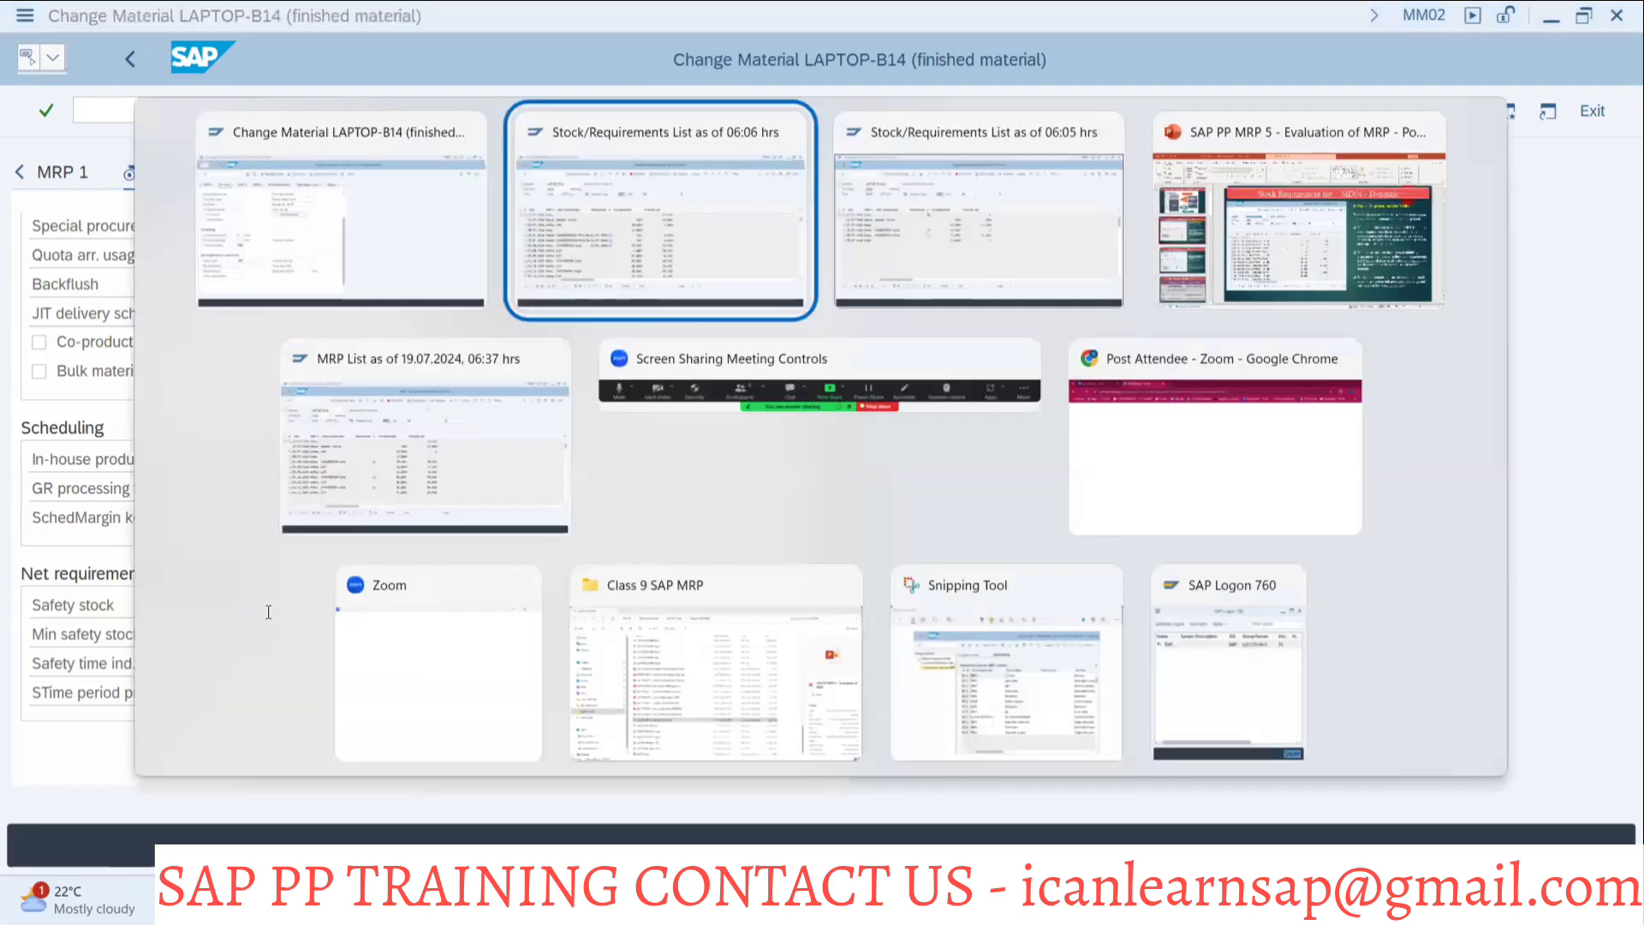
key(alt+Tab)
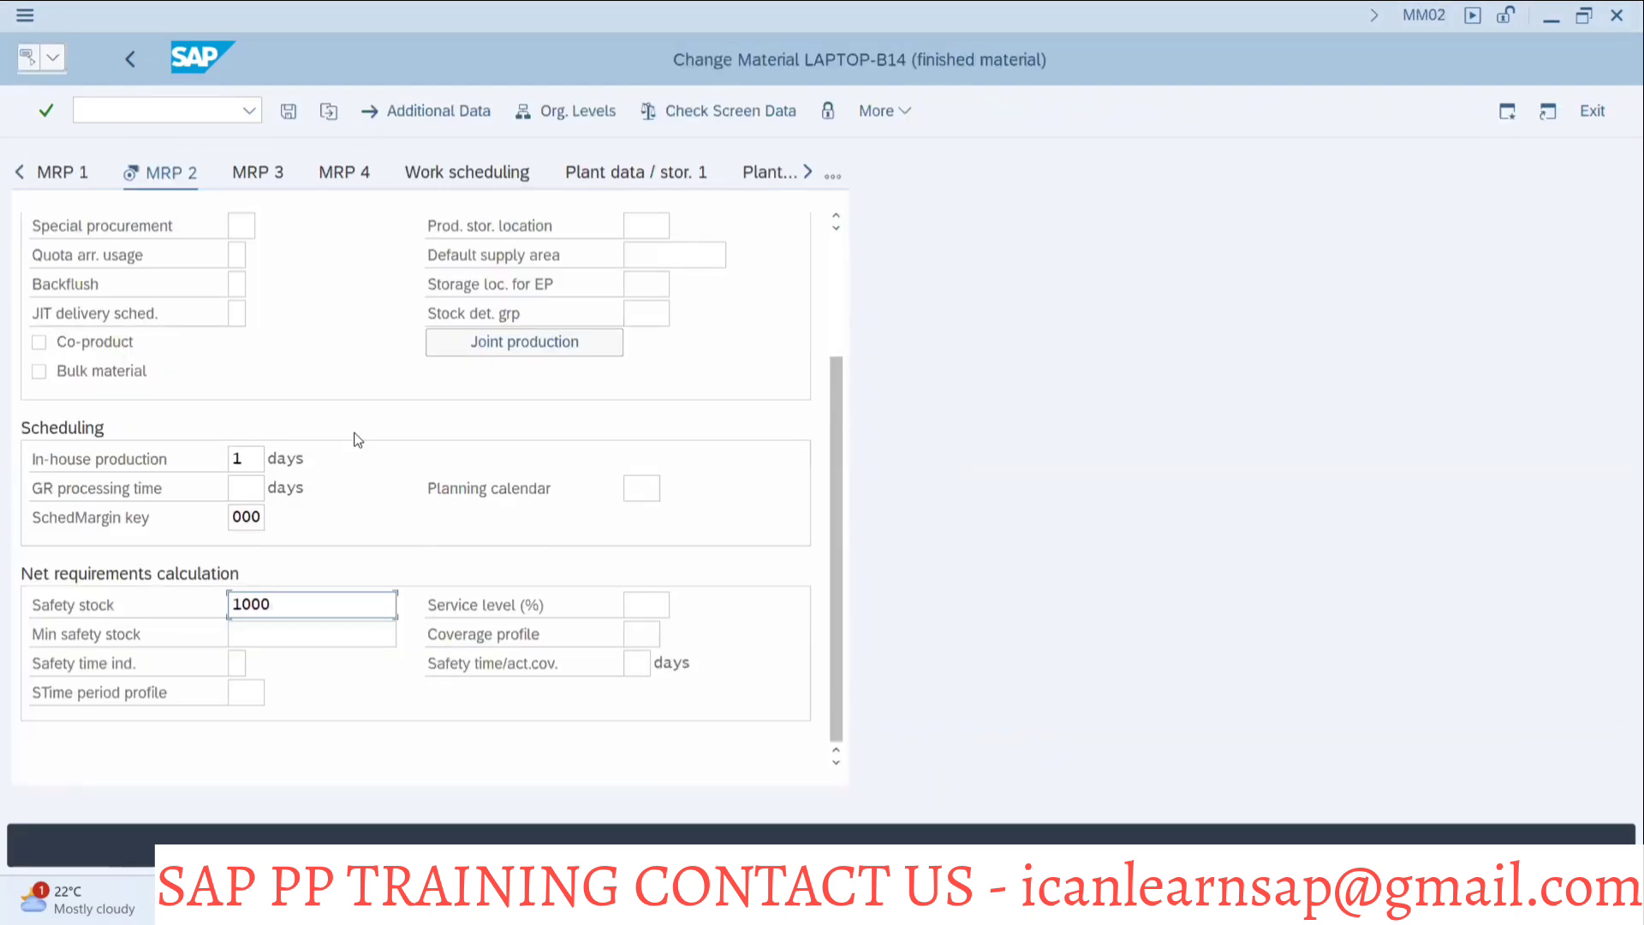
click(288, 110)
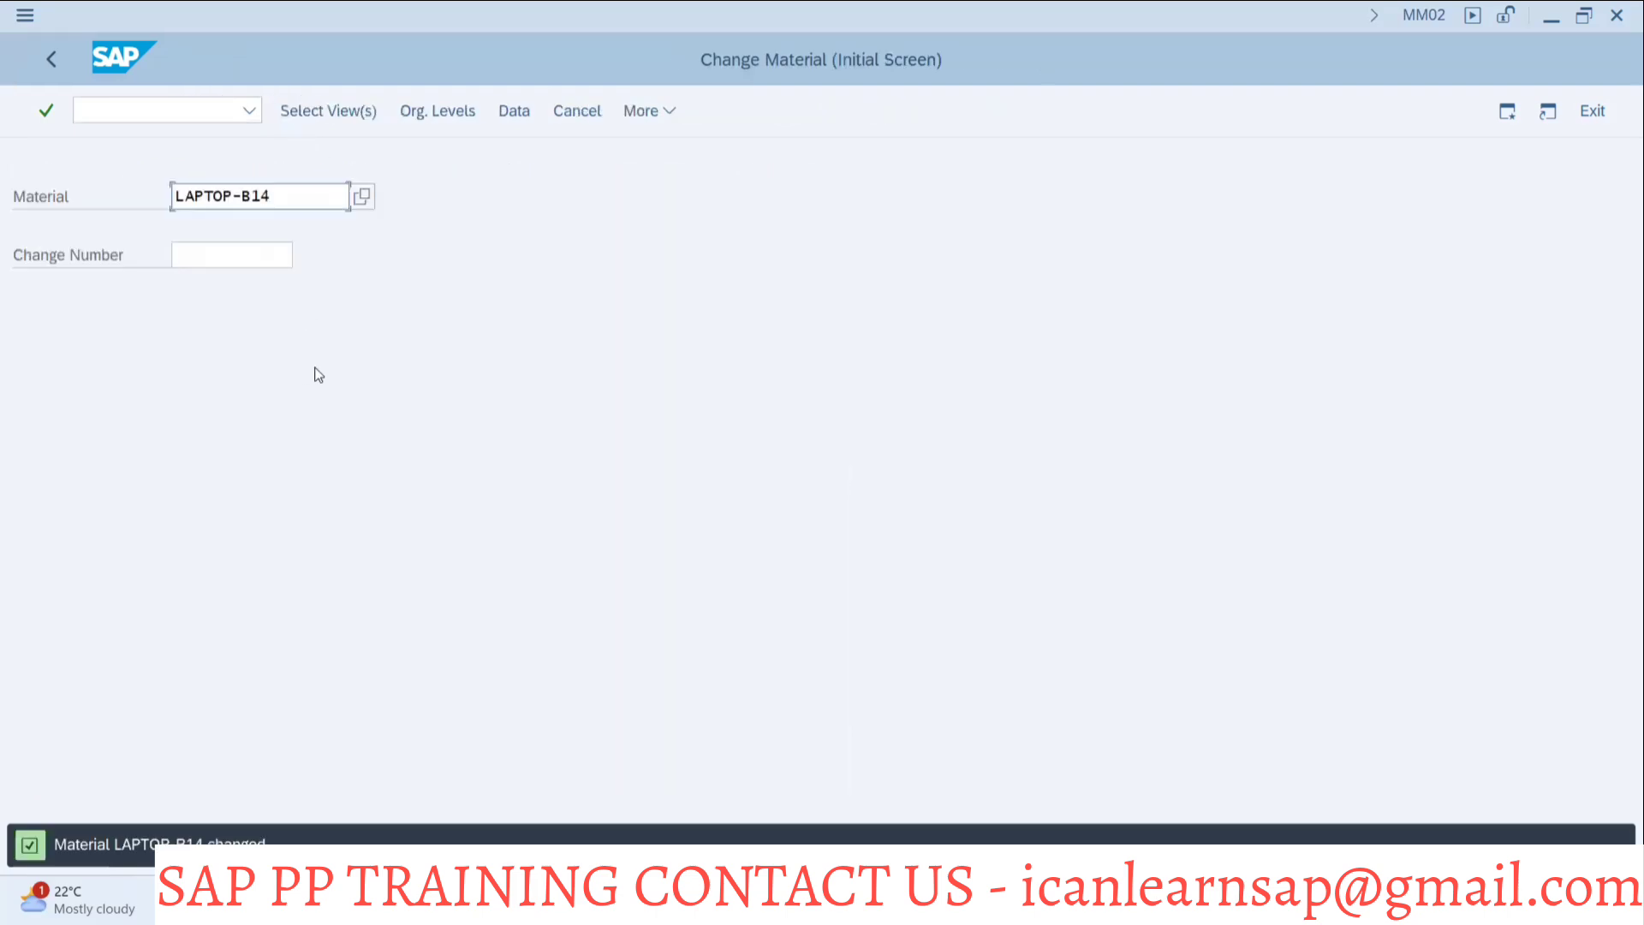
key(alt+Tab)
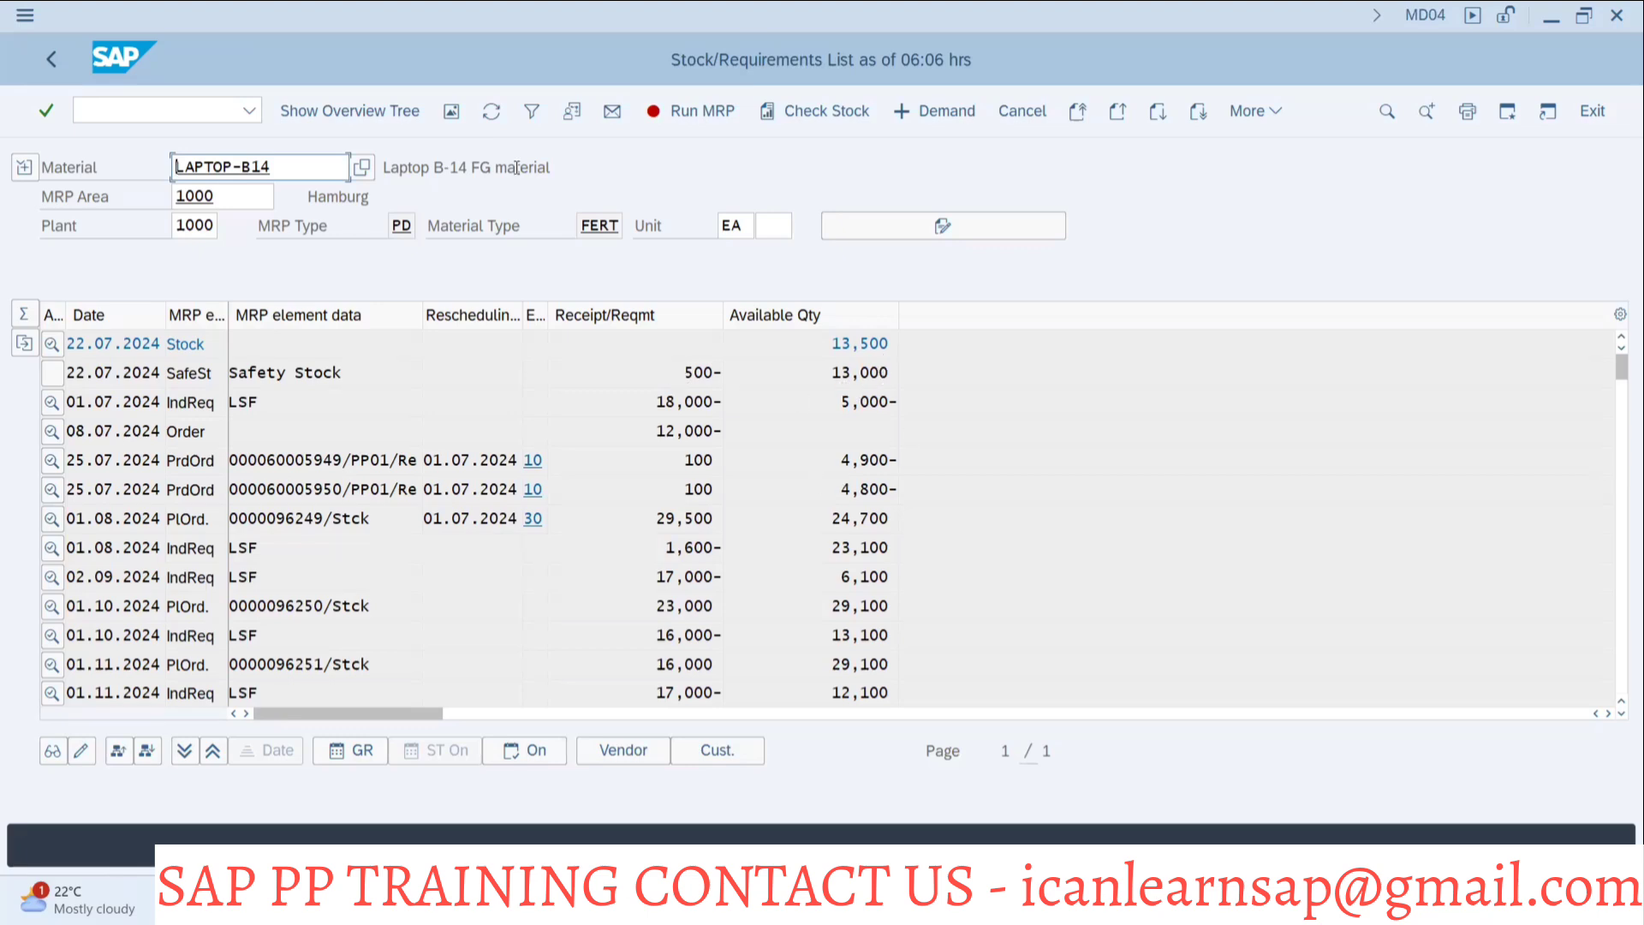
Refresh MD04 to show 1,000 safety stock, then open production order 60005949's details.
click(490, 110)
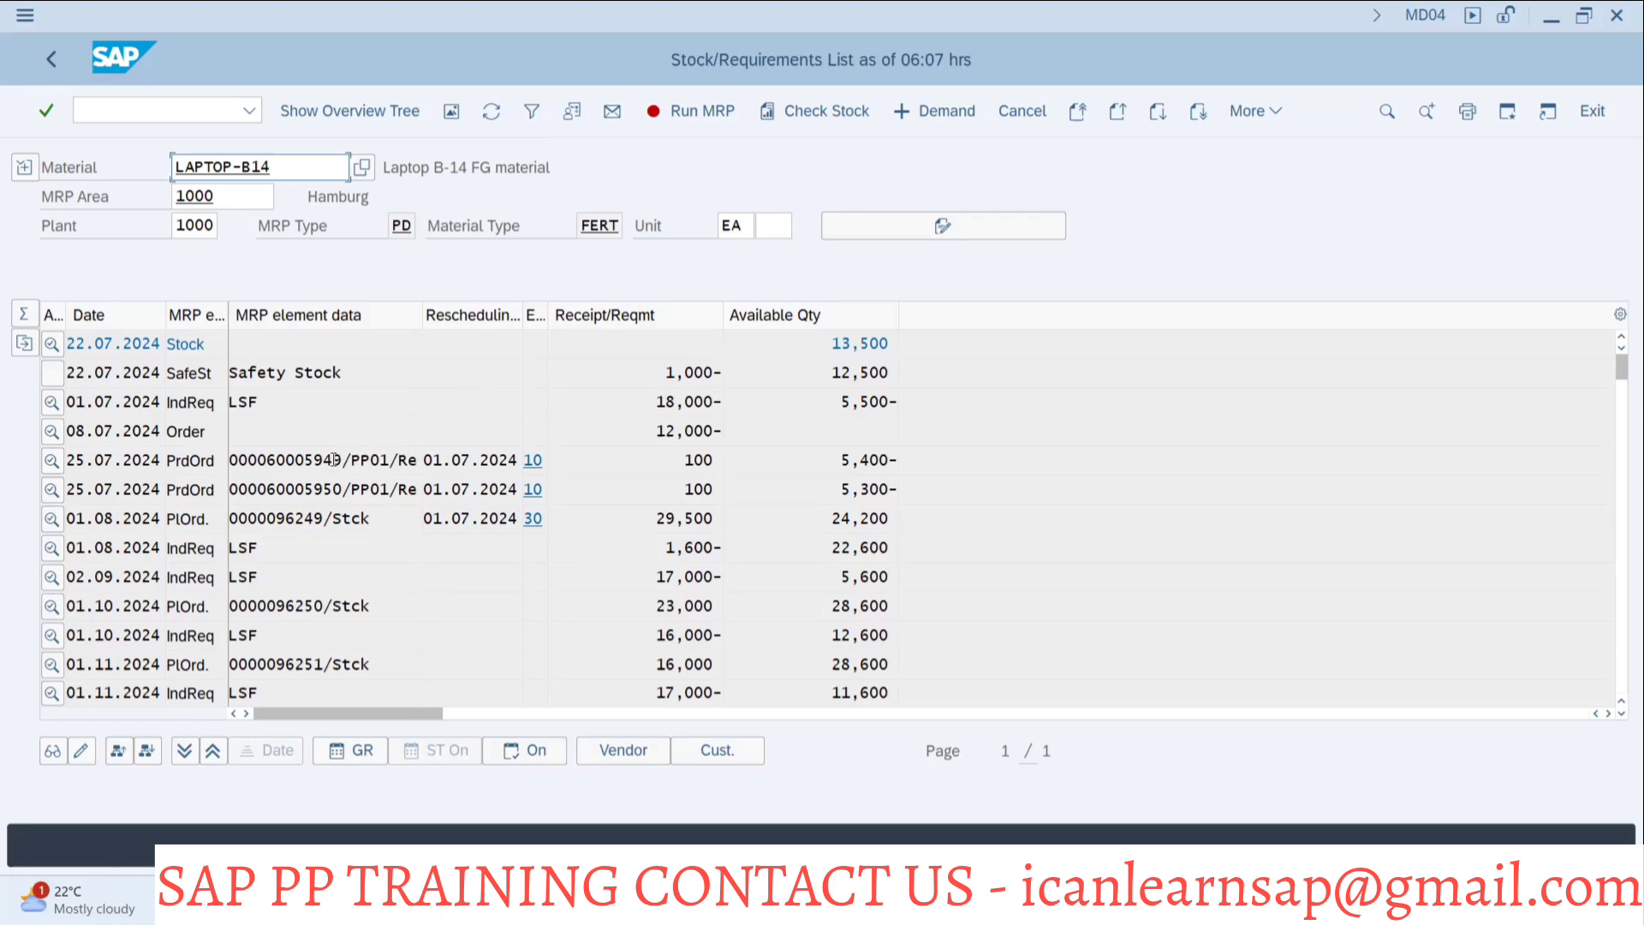
double_click(301, 459)
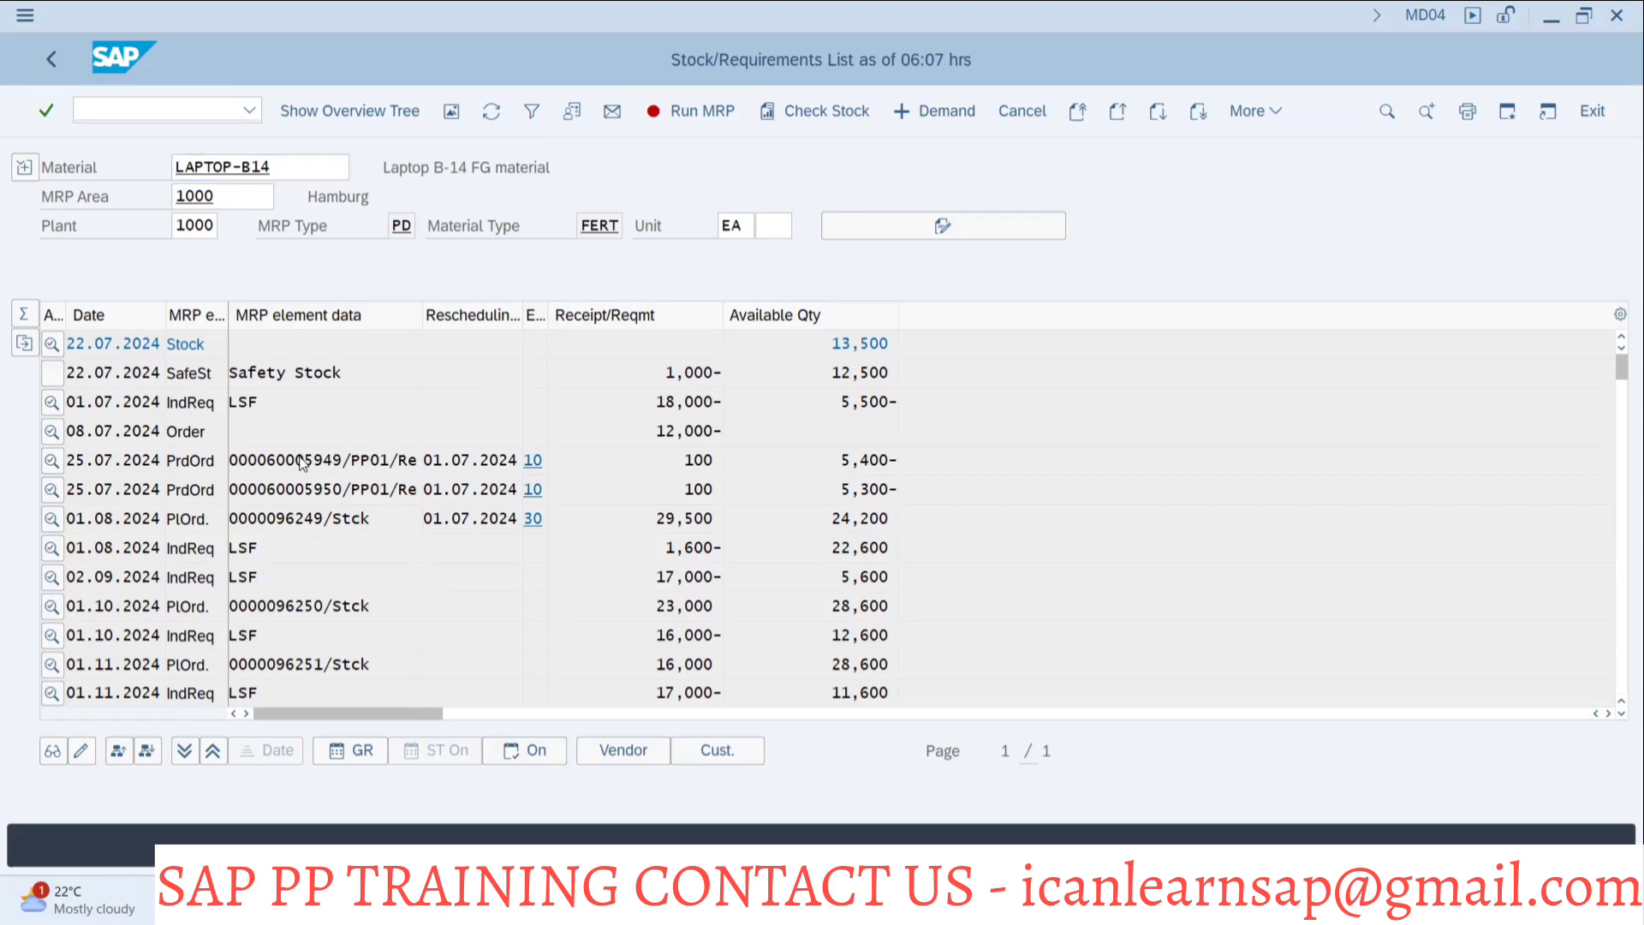
Technically complete production order 60005949 for LAPTOP-B14.
click(625, 698)
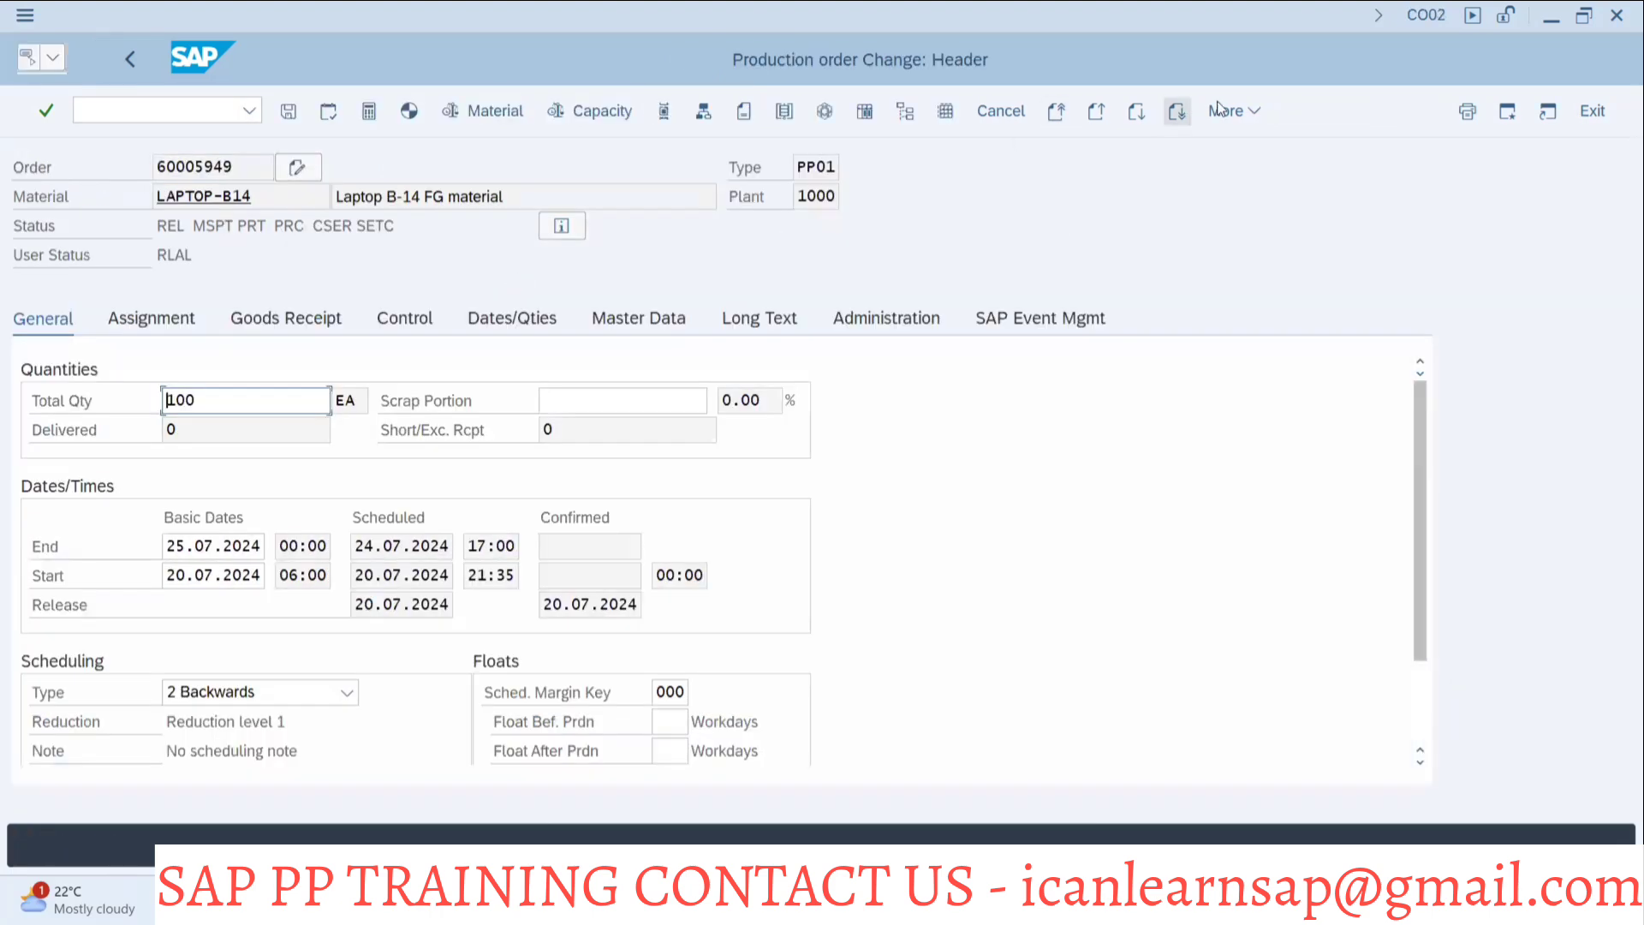
click(1234, 111)
mouse_move(1250, 181)
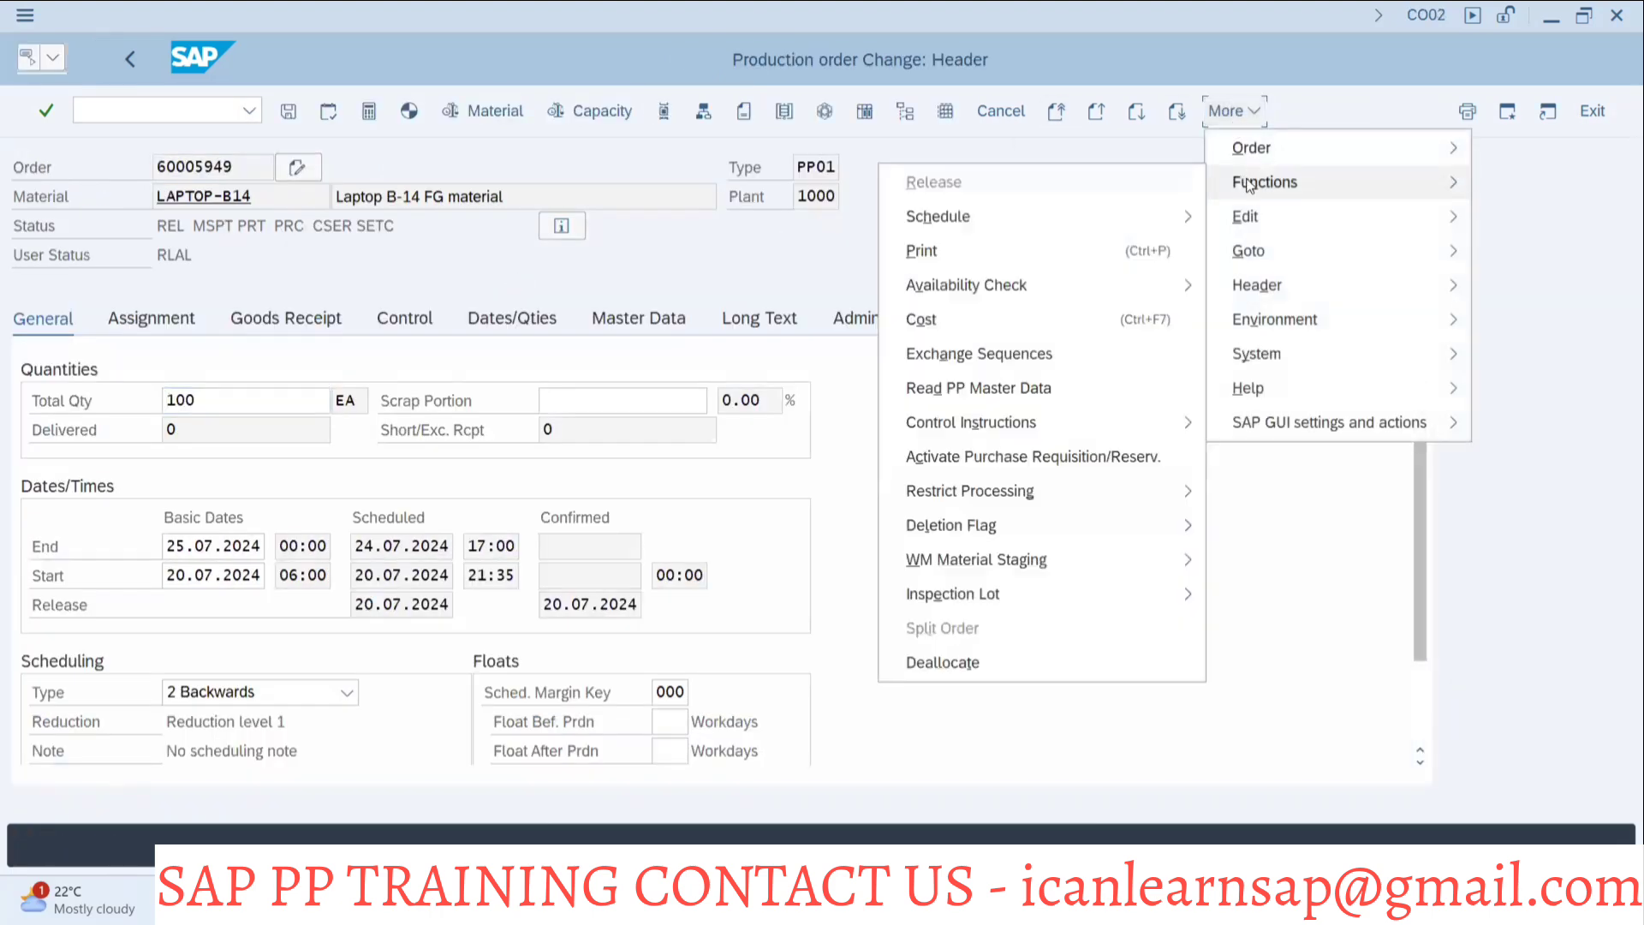
mouse_move(970, 488)
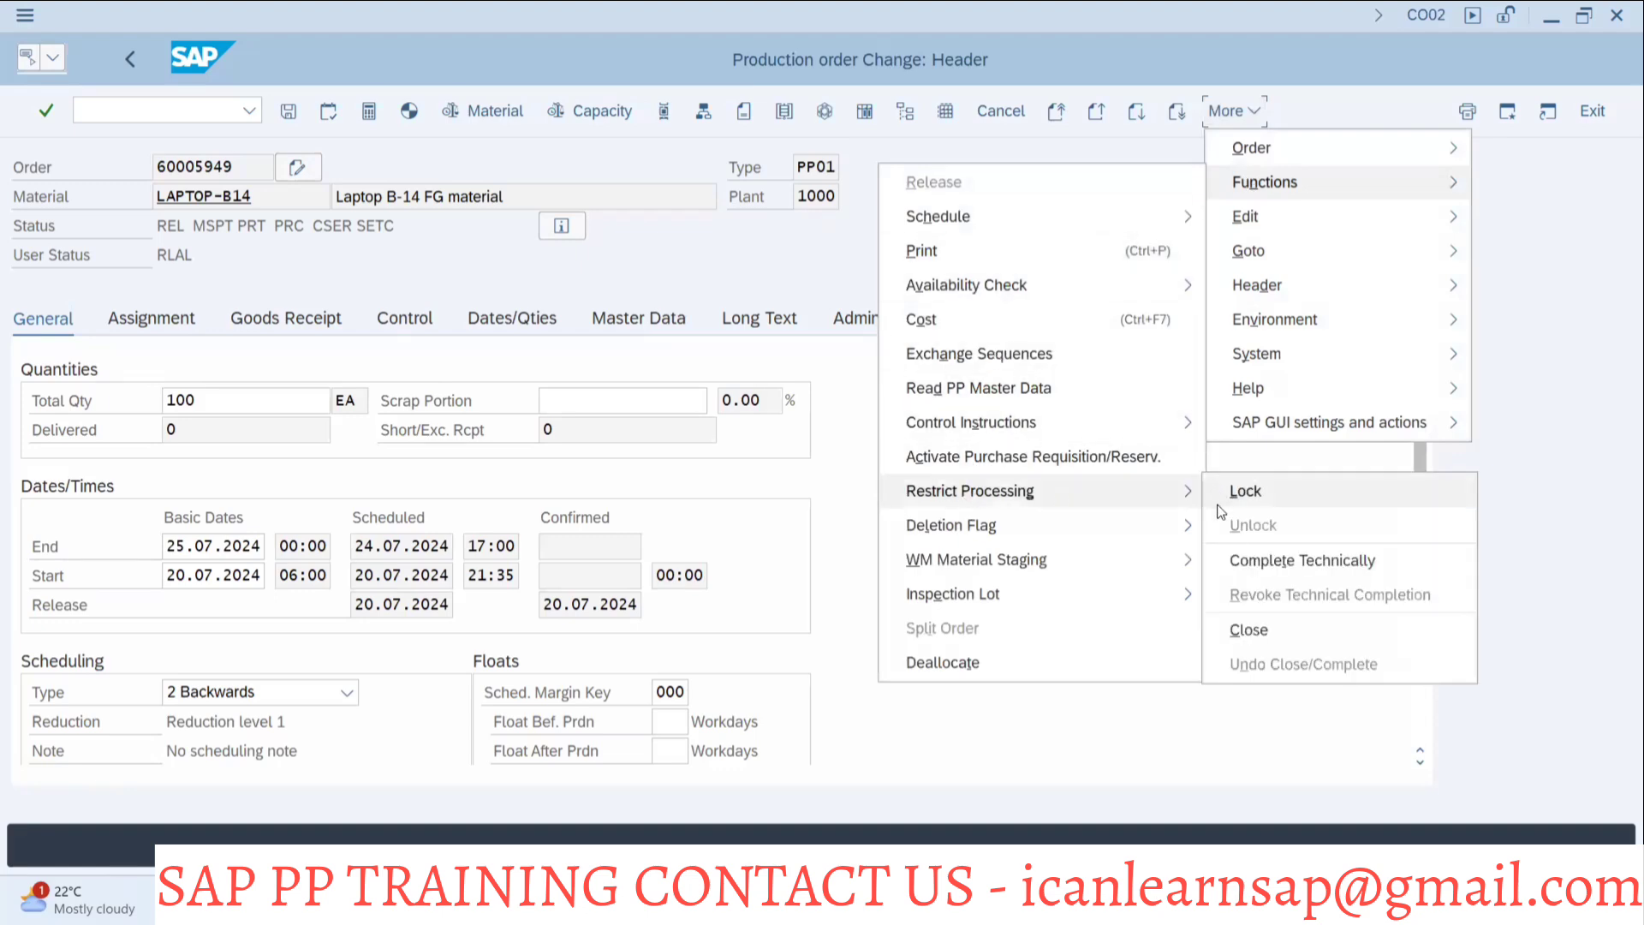
click(1255, 559)
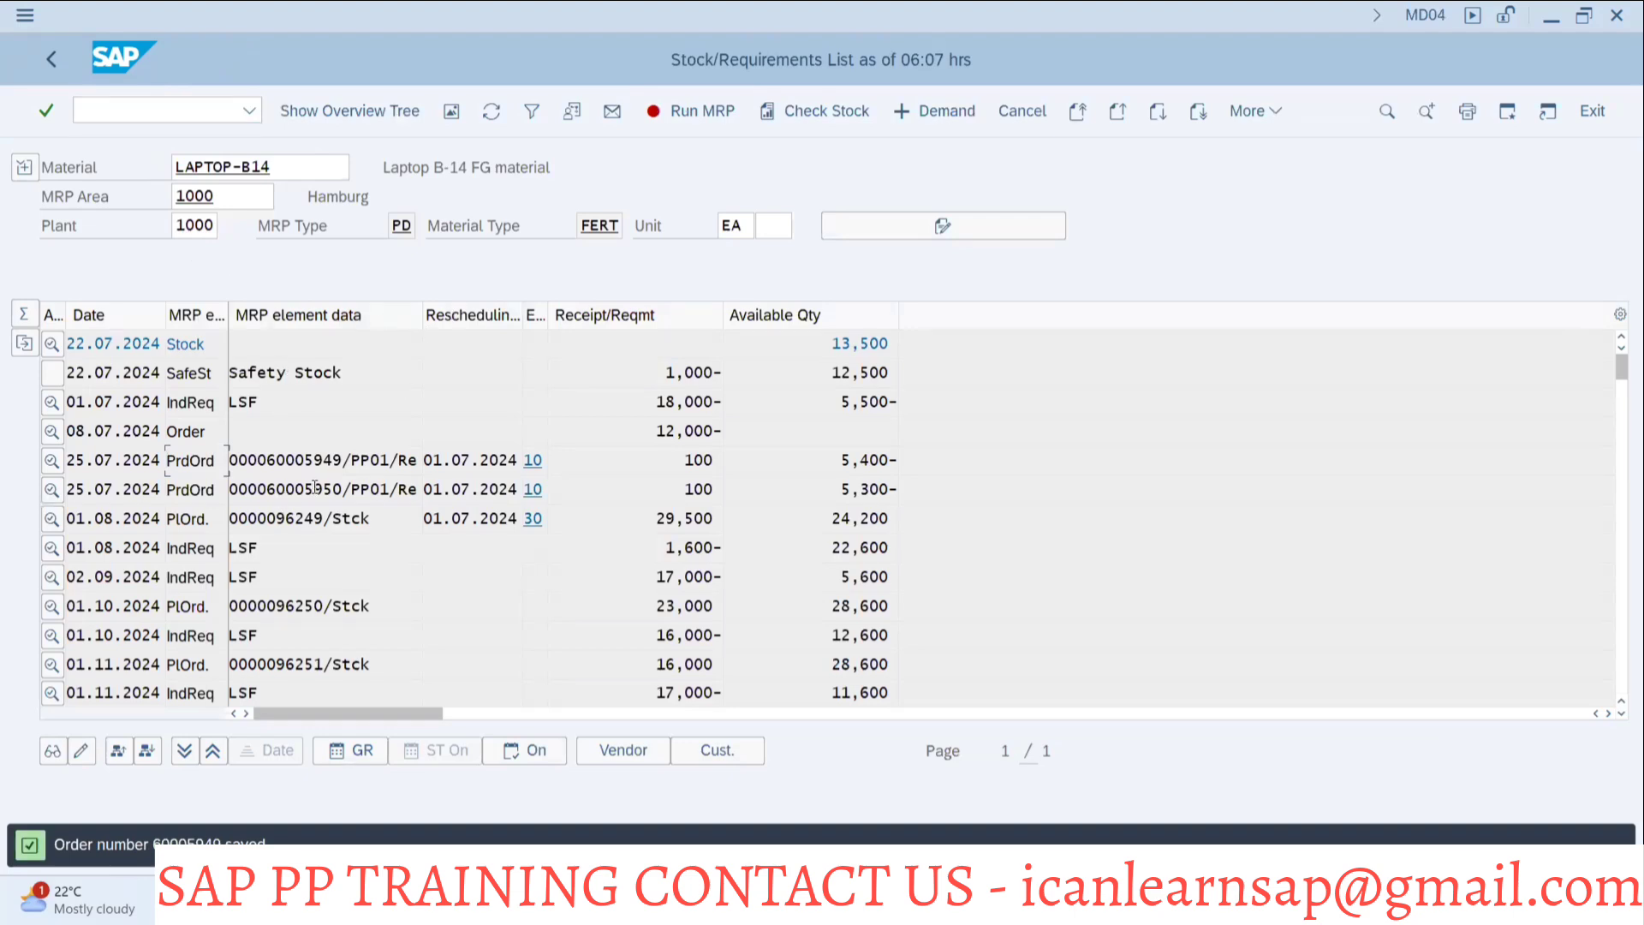
Technically complete production order 60005950 and save it.
double_click(317, 489)
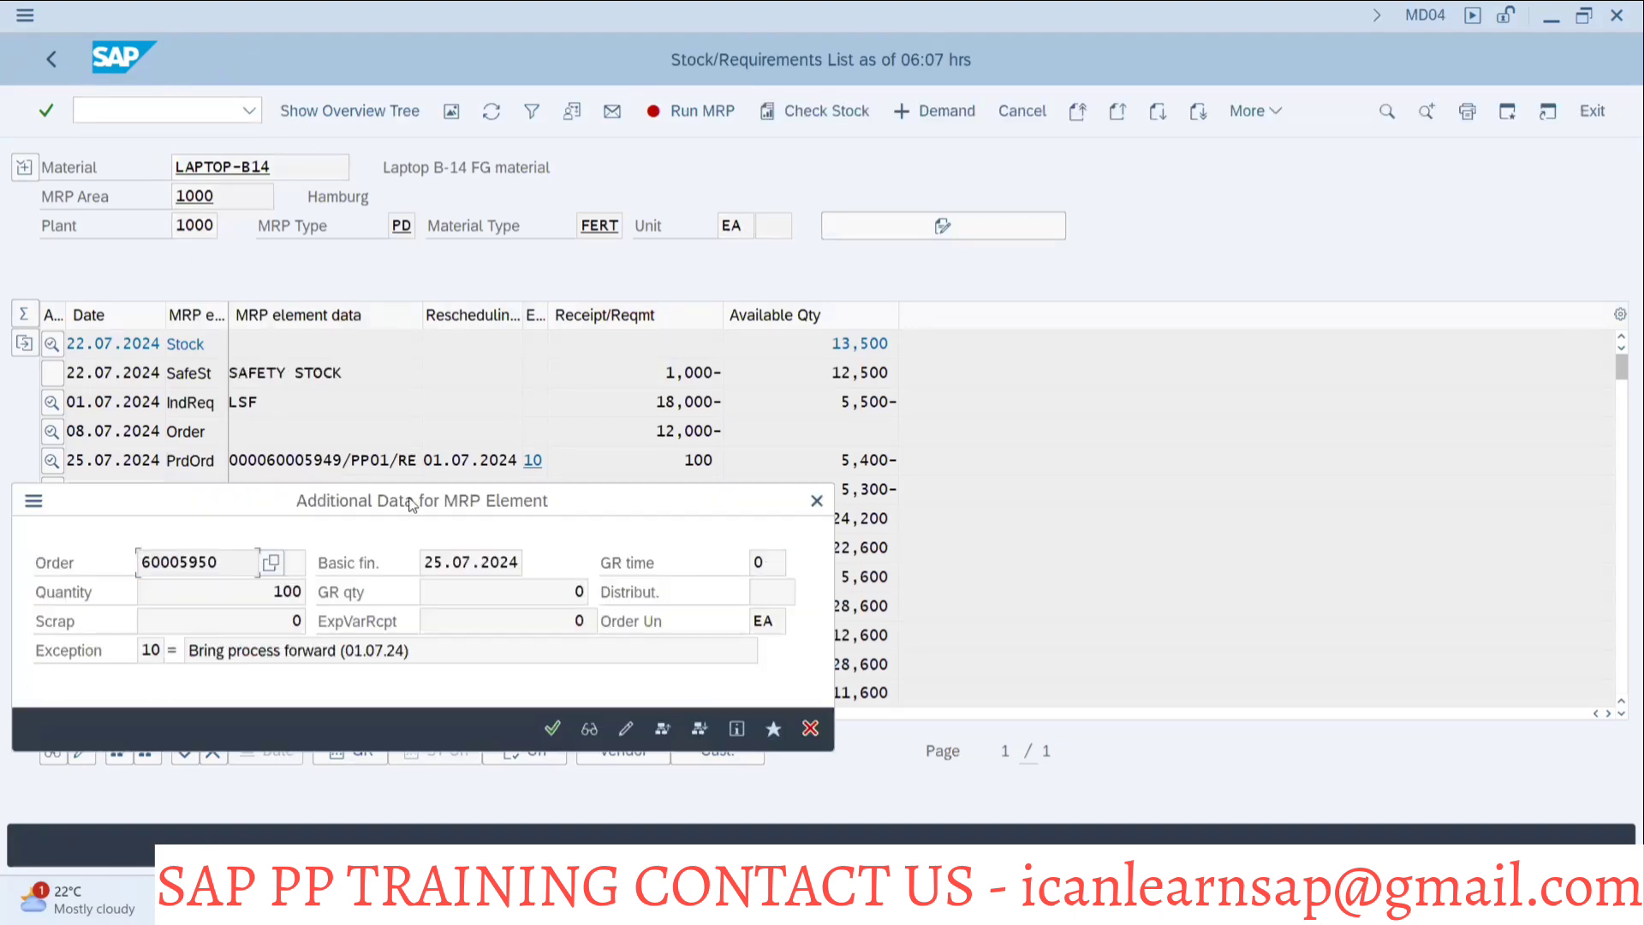
click(628, 727)
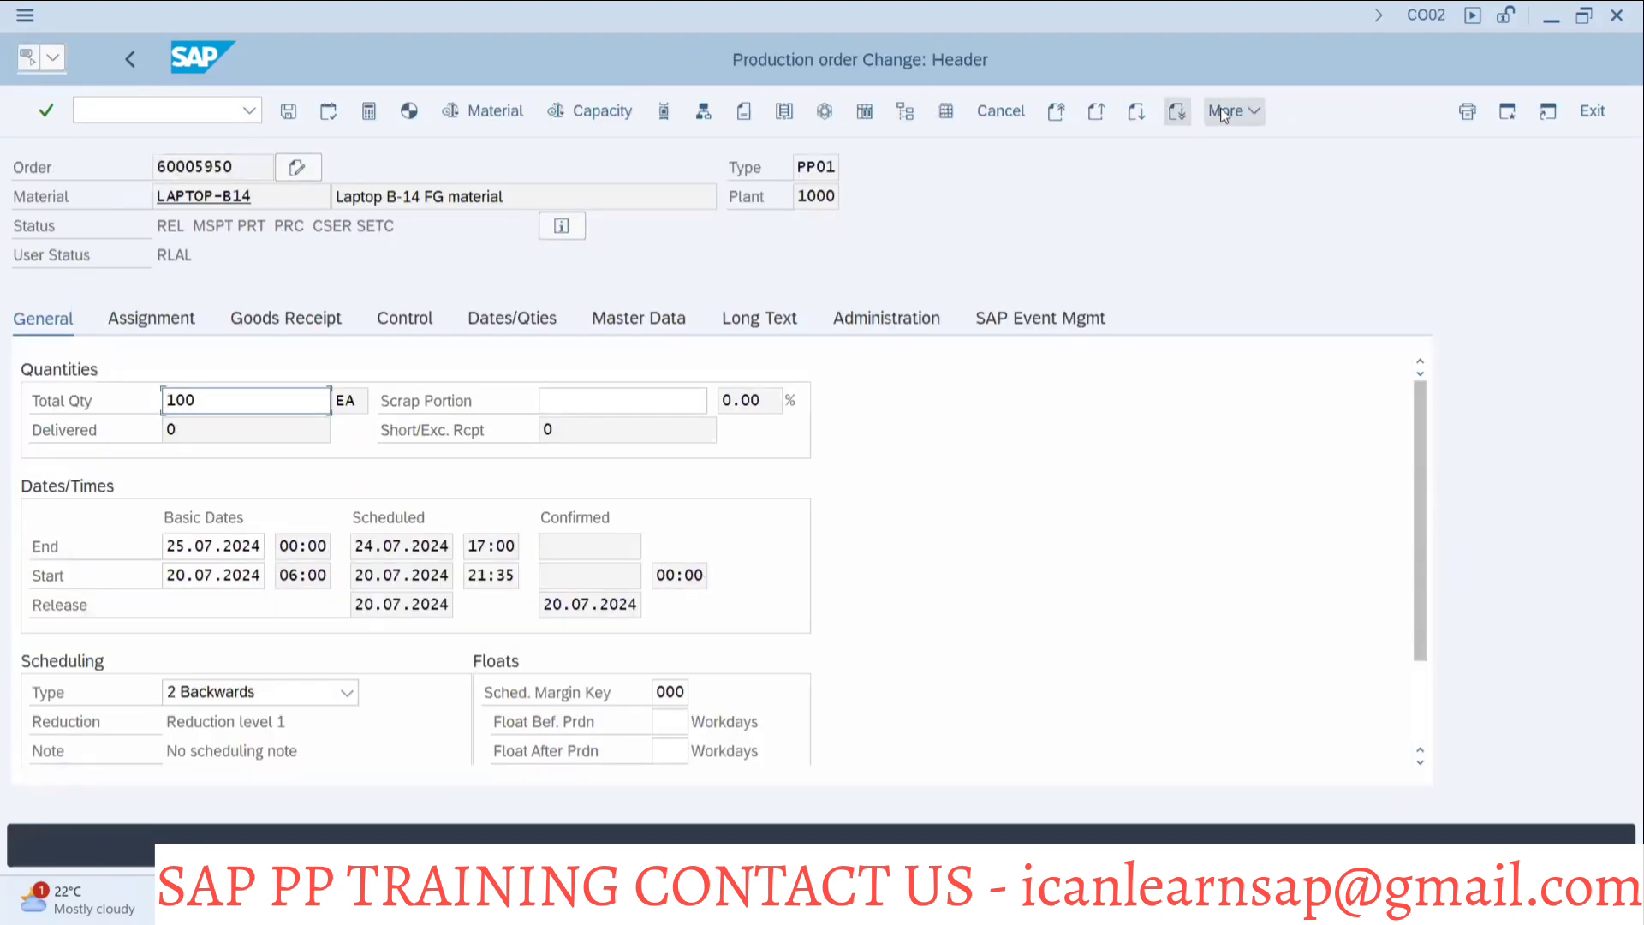
click(1223, 115)
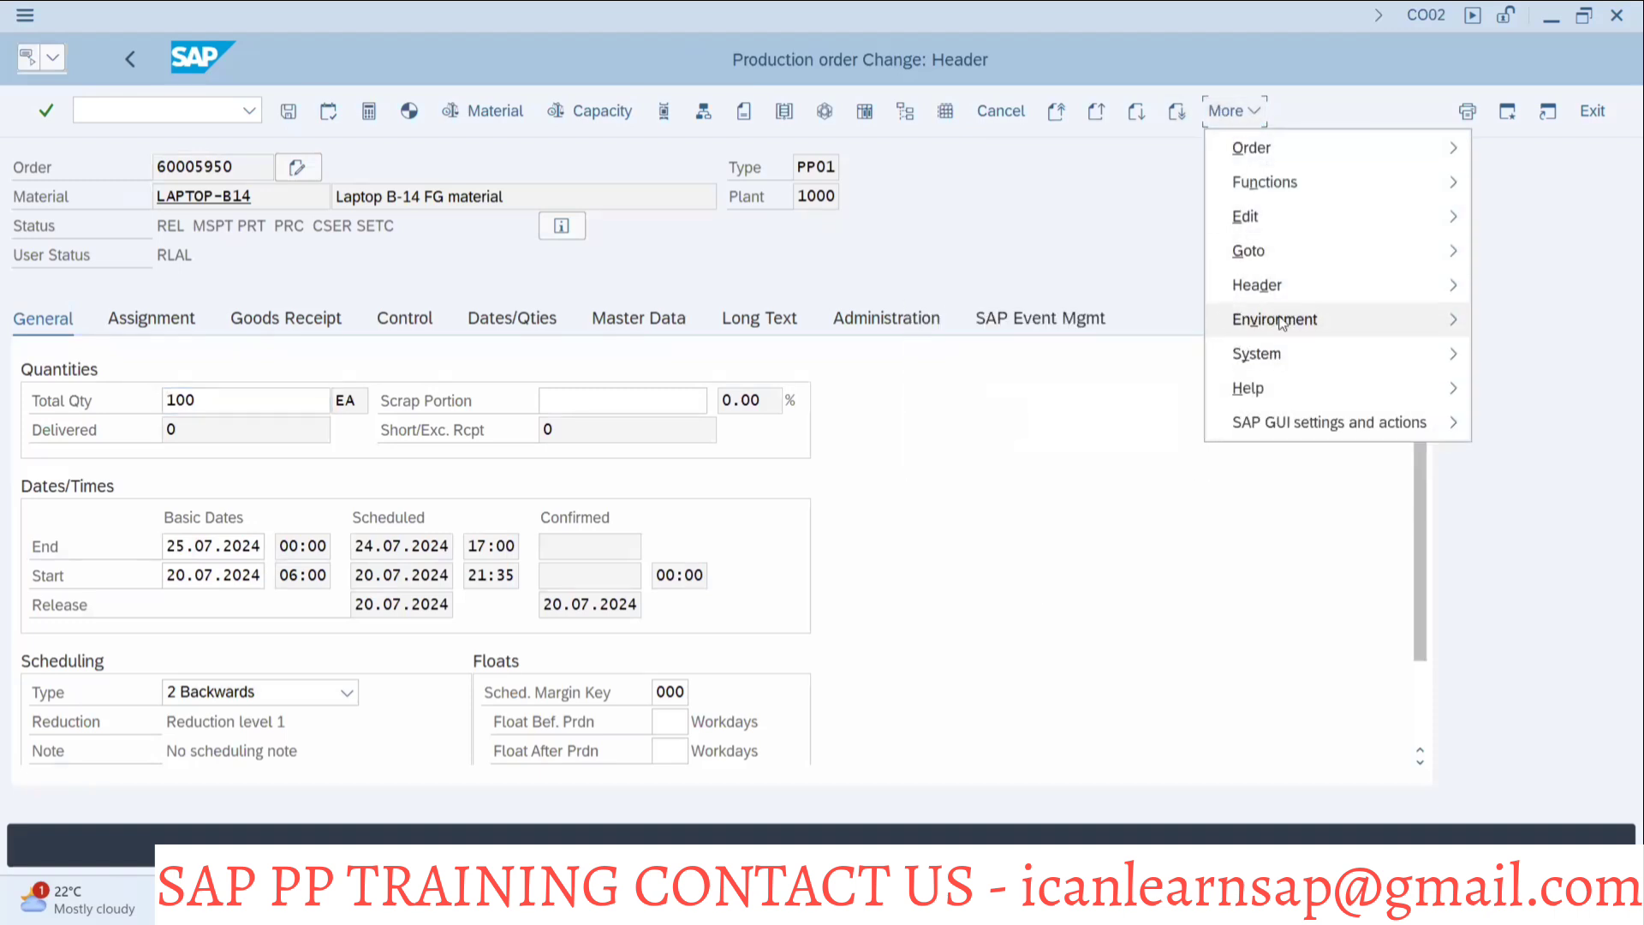
mouse_move(1265, 182)
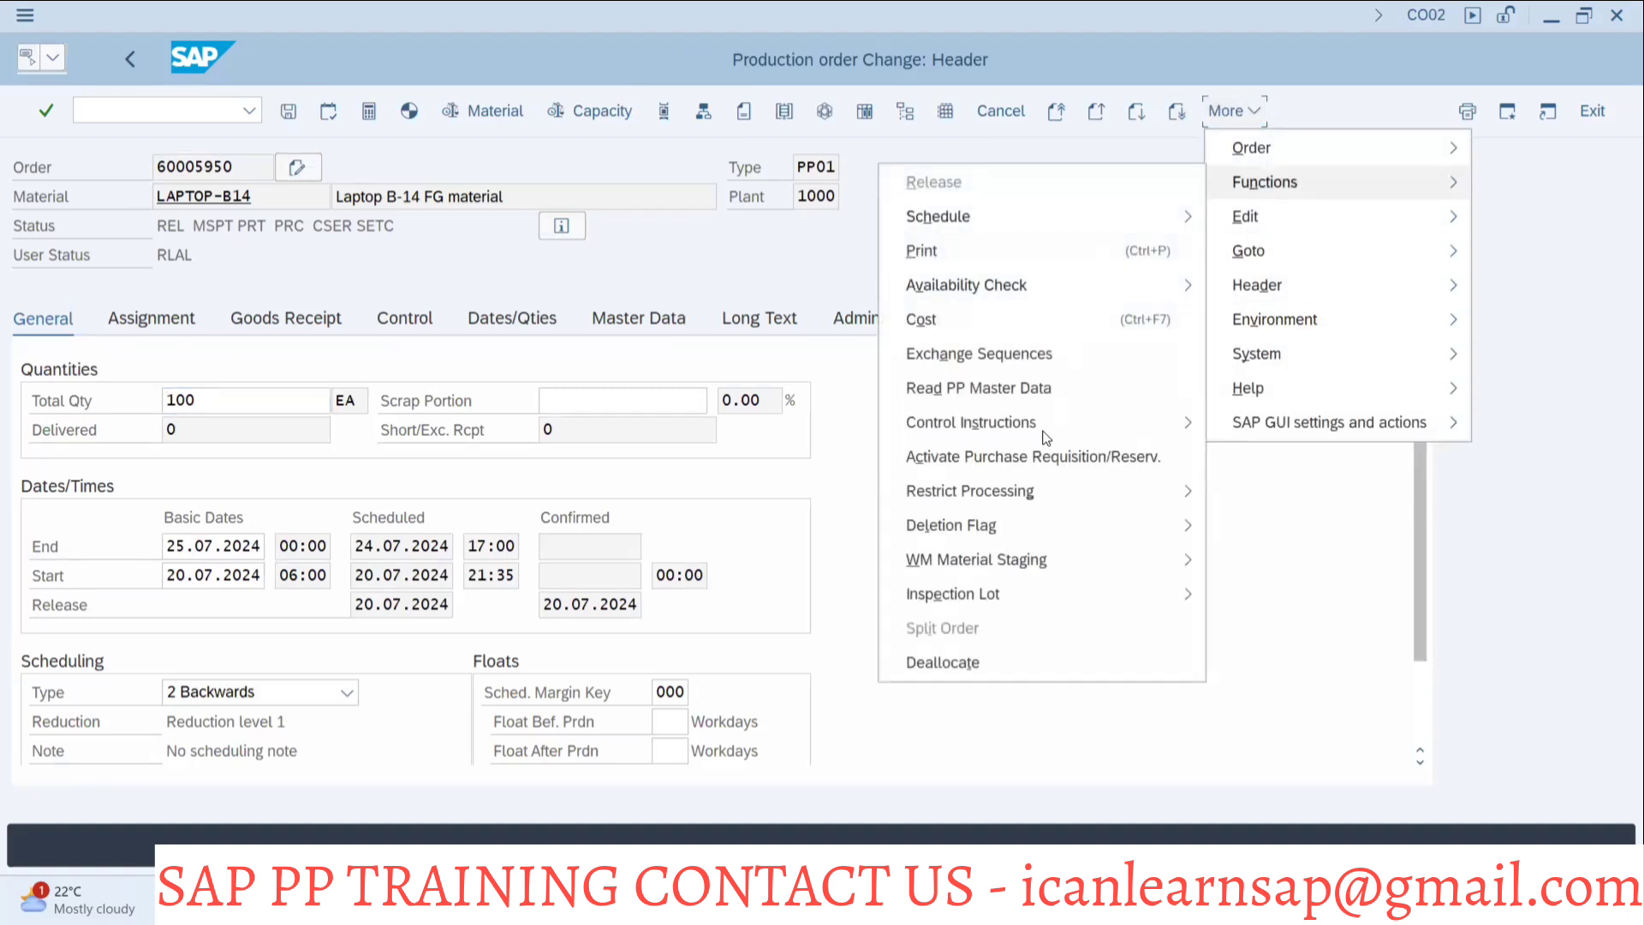
mouse_move(1030, 490)
click(1285, 559)
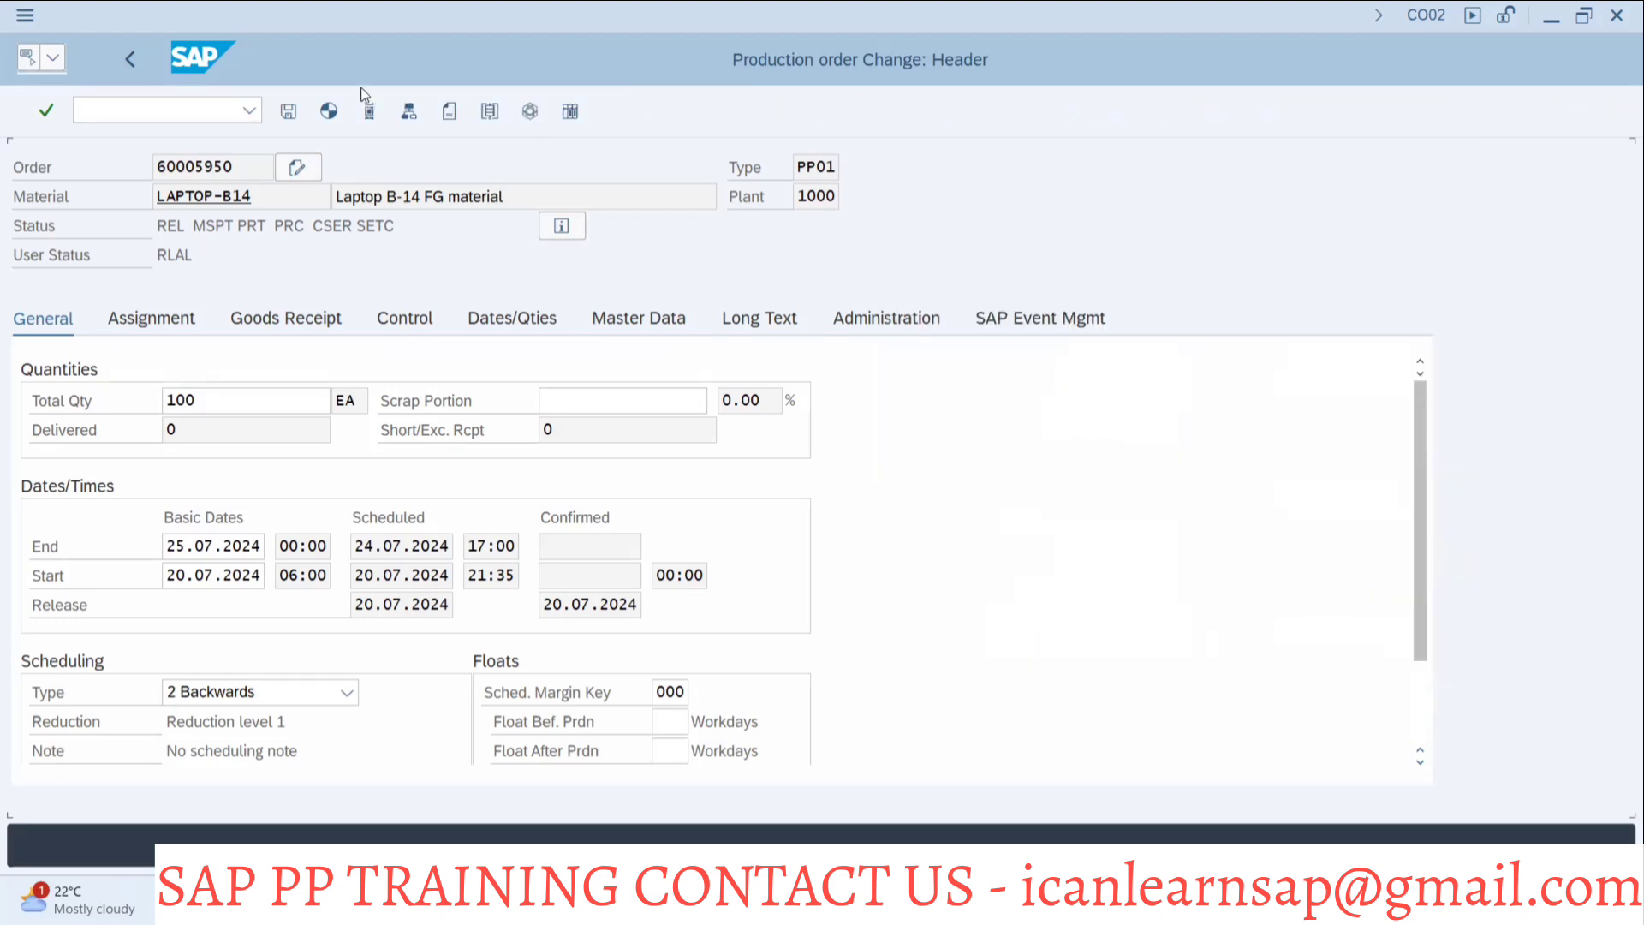
click(289, 111)
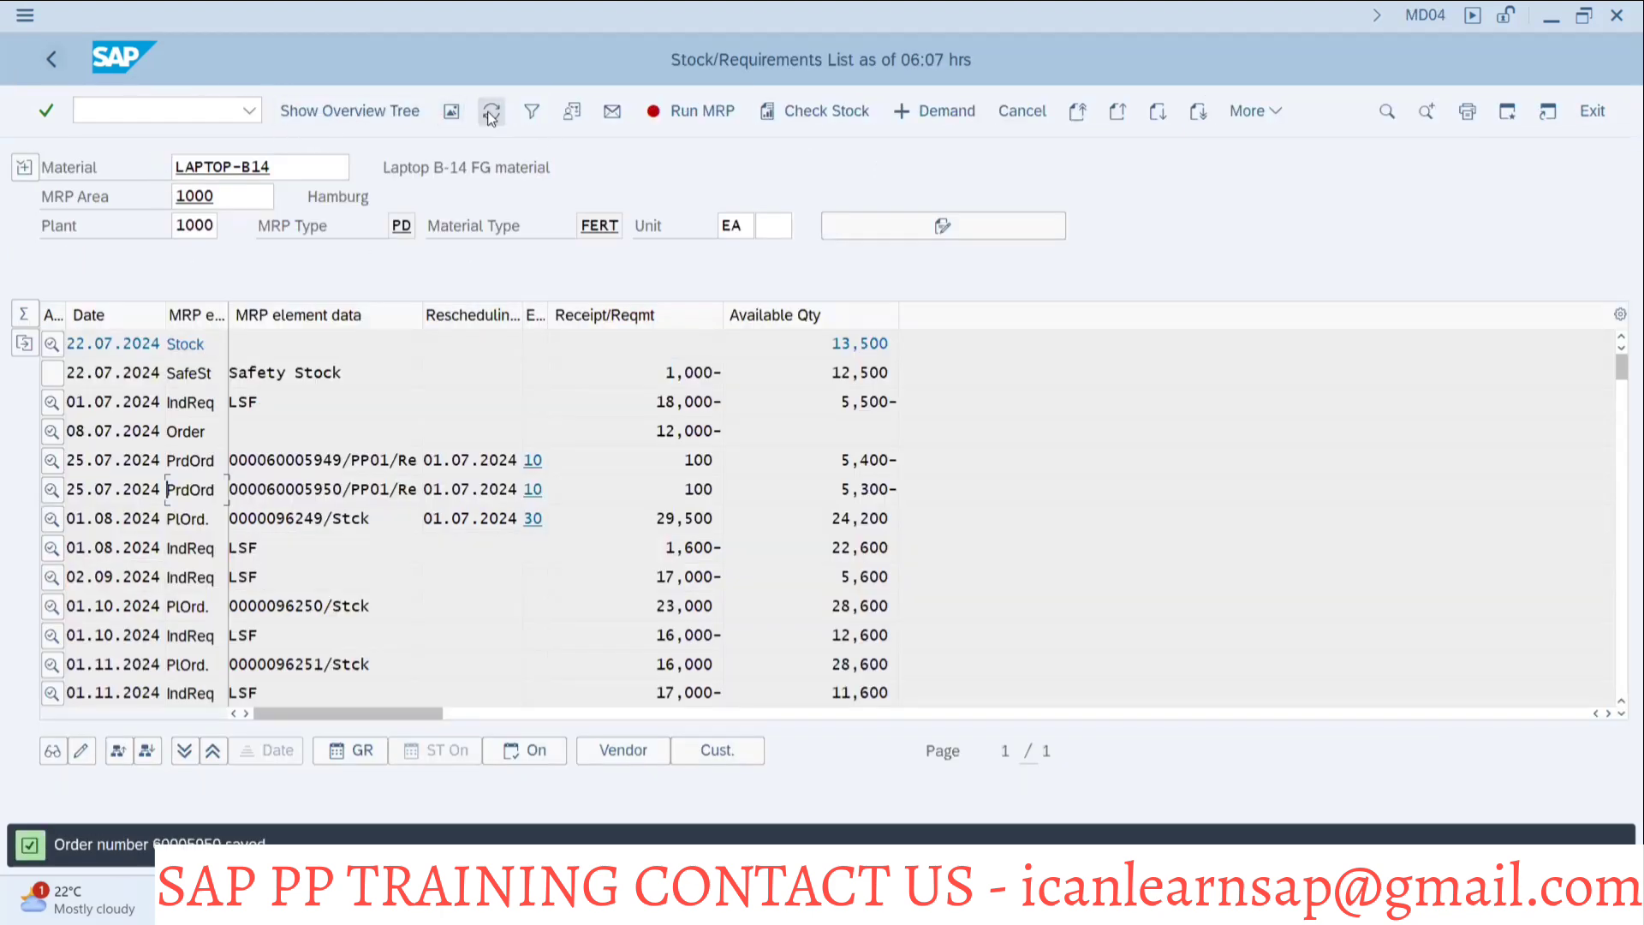
Refresh the MD04 list twice, showing zero stock, 500 safety stock and planned orders 12,500 and 12,000.
click(491, 112)
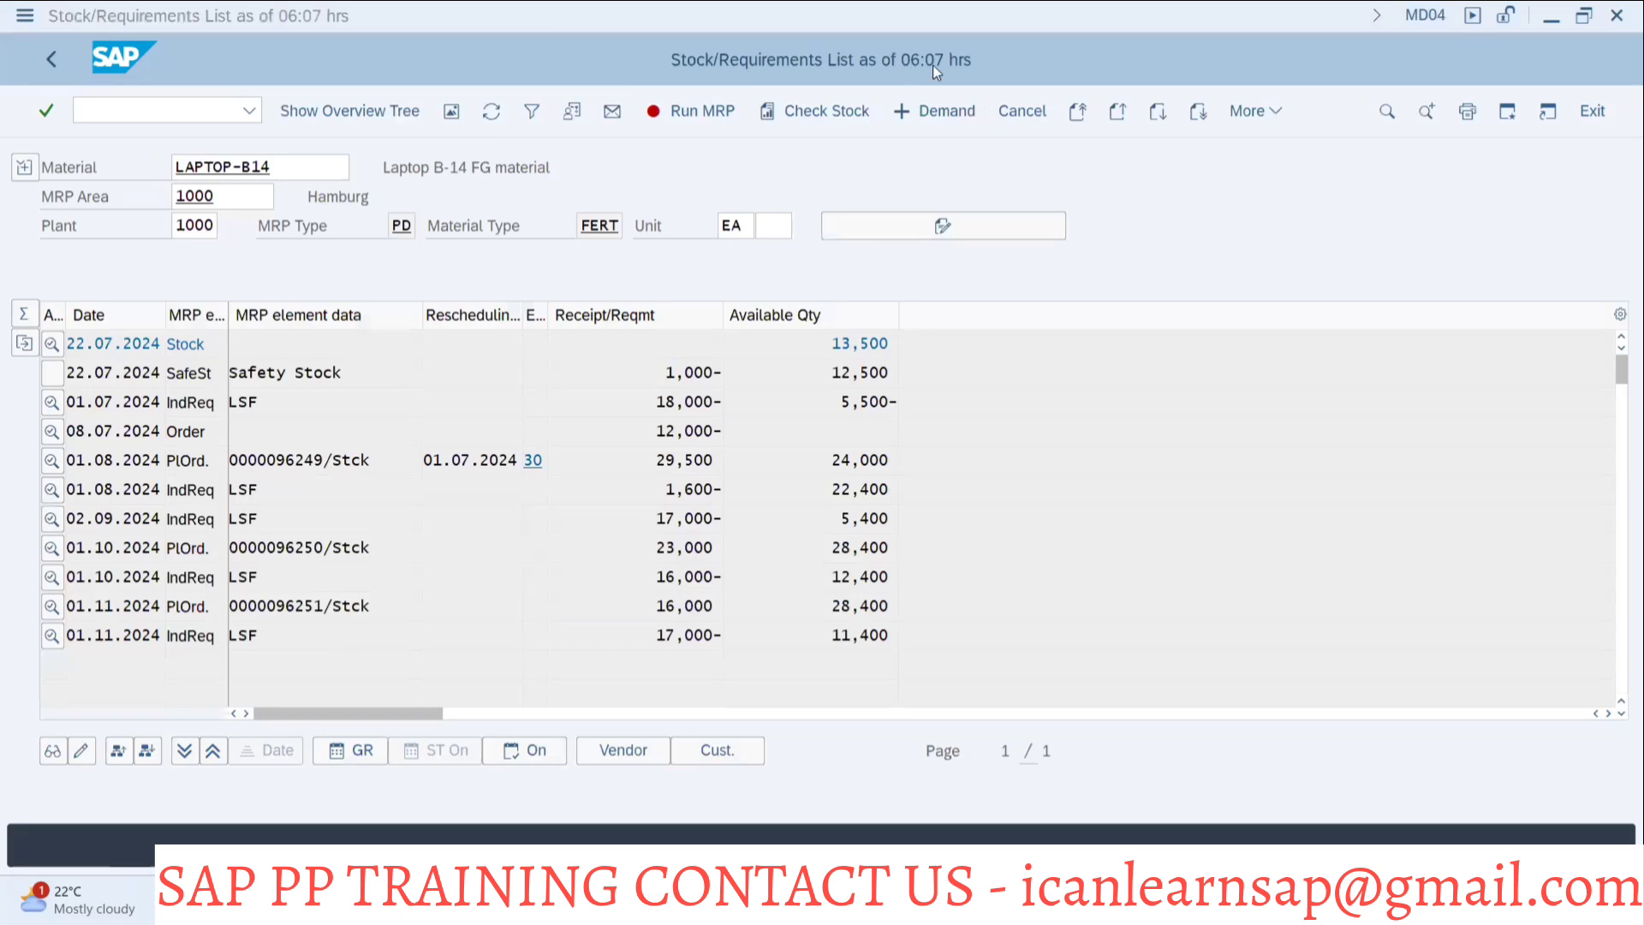
click(490, 112)
In the other MD04 session, change material LAPTOP-B1444 to LAPTOP-B14 and load it, then enter /nmd05.
key(alt+Tab)
key(alt+Tab)
key(alt+Tab)
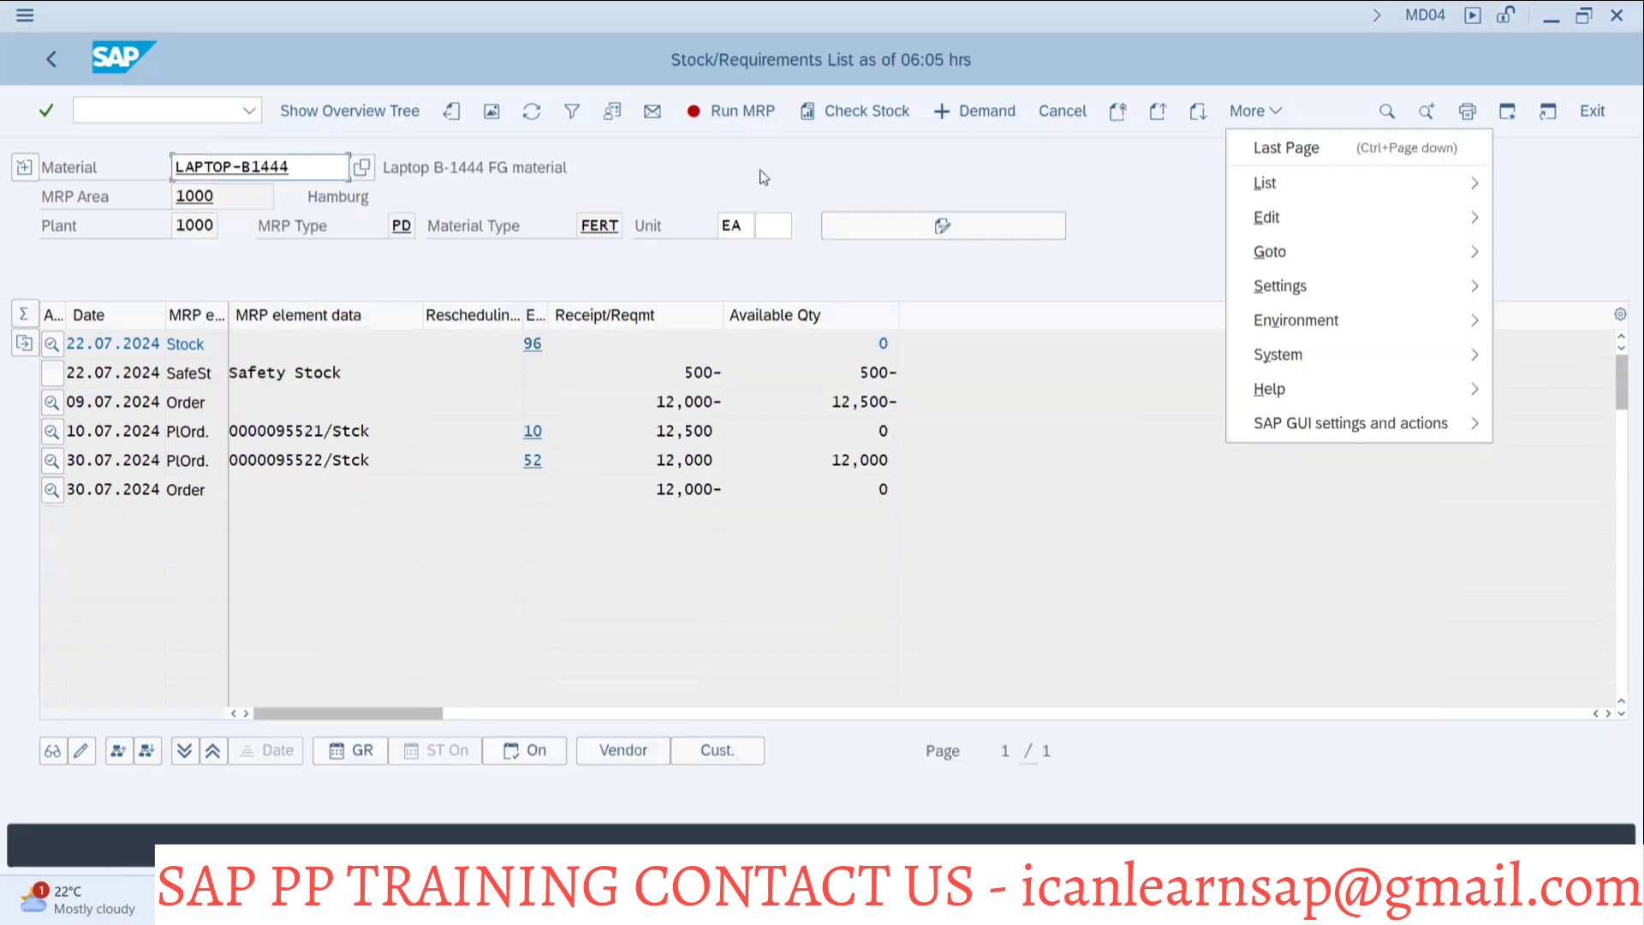
click(325, 163)
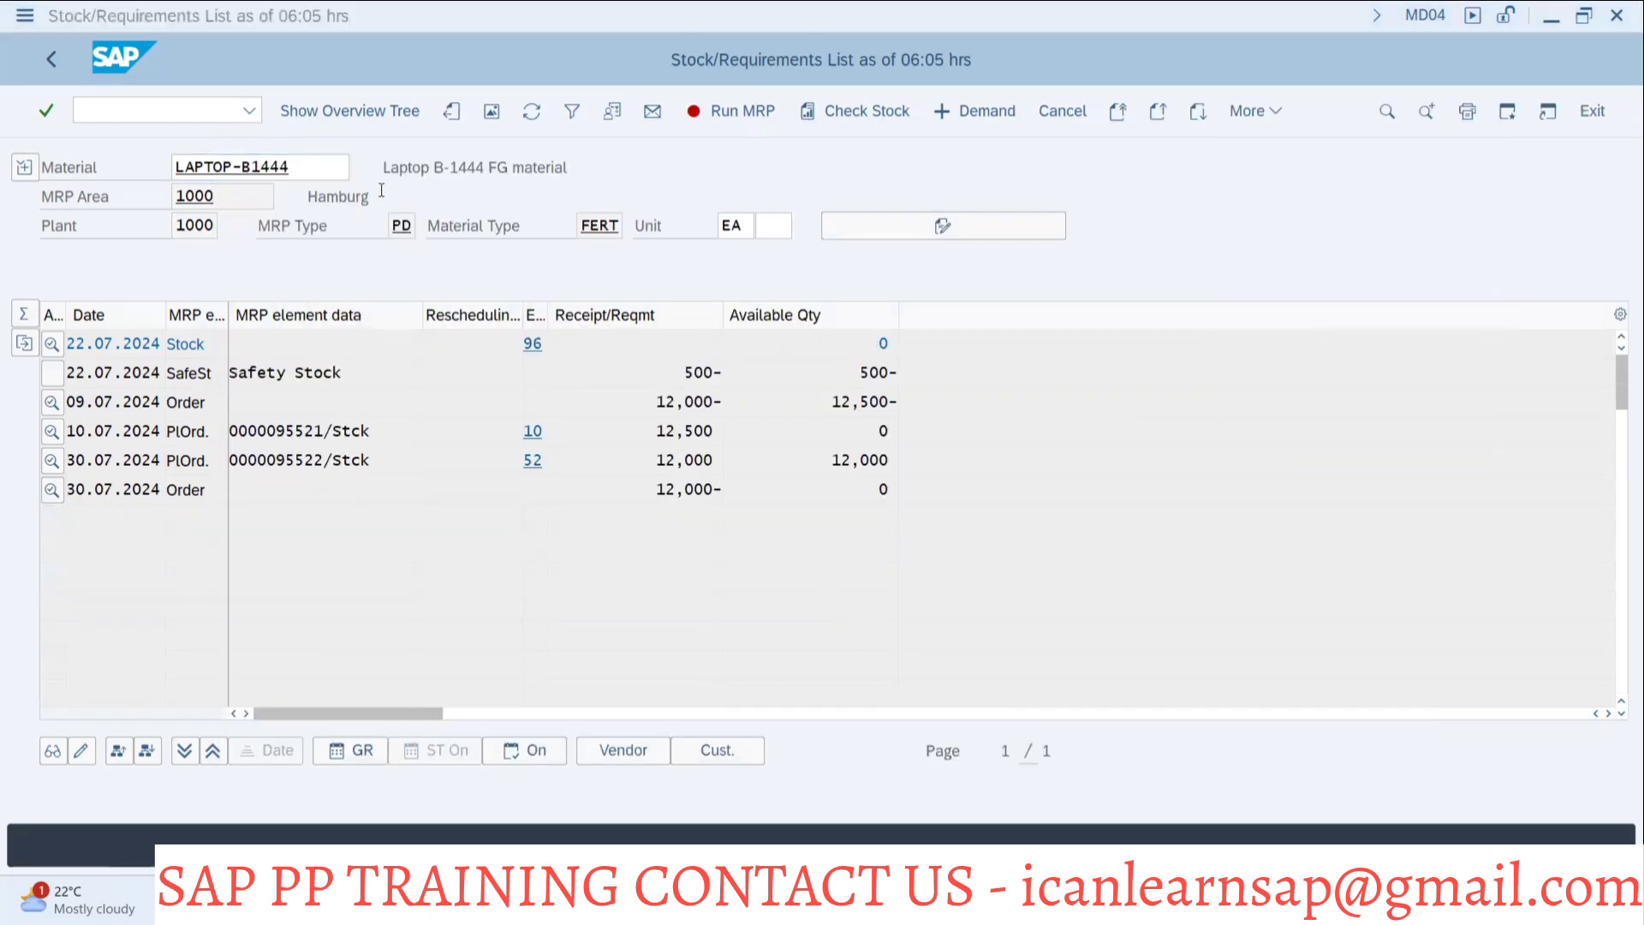
click(314, 166)
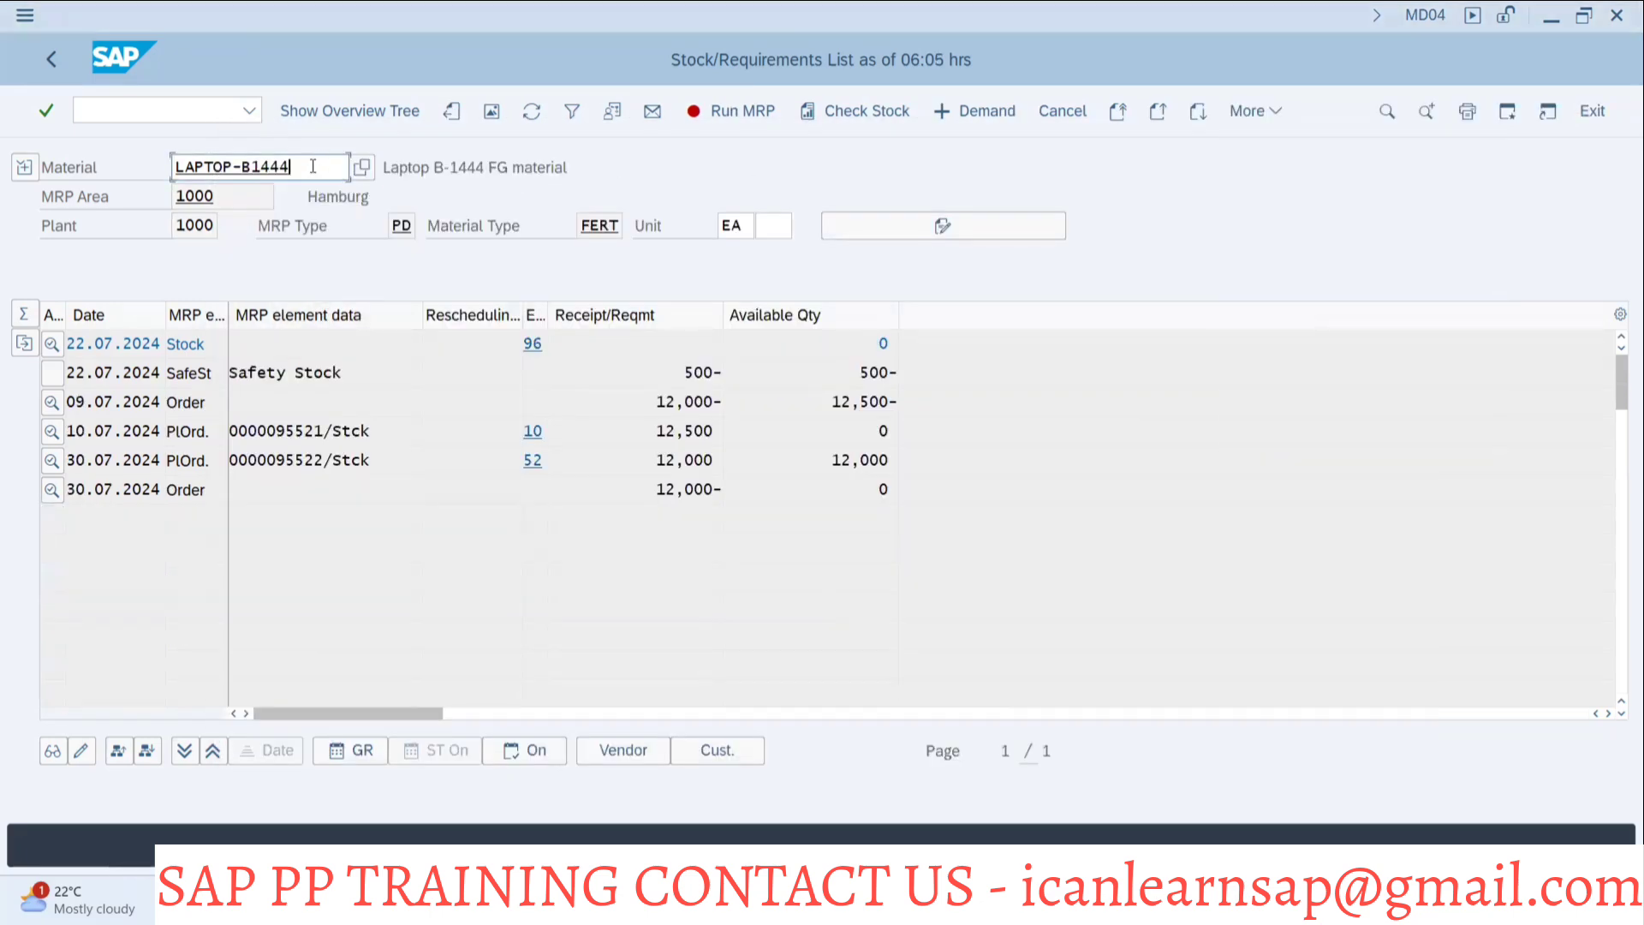
key(alt+Tab)
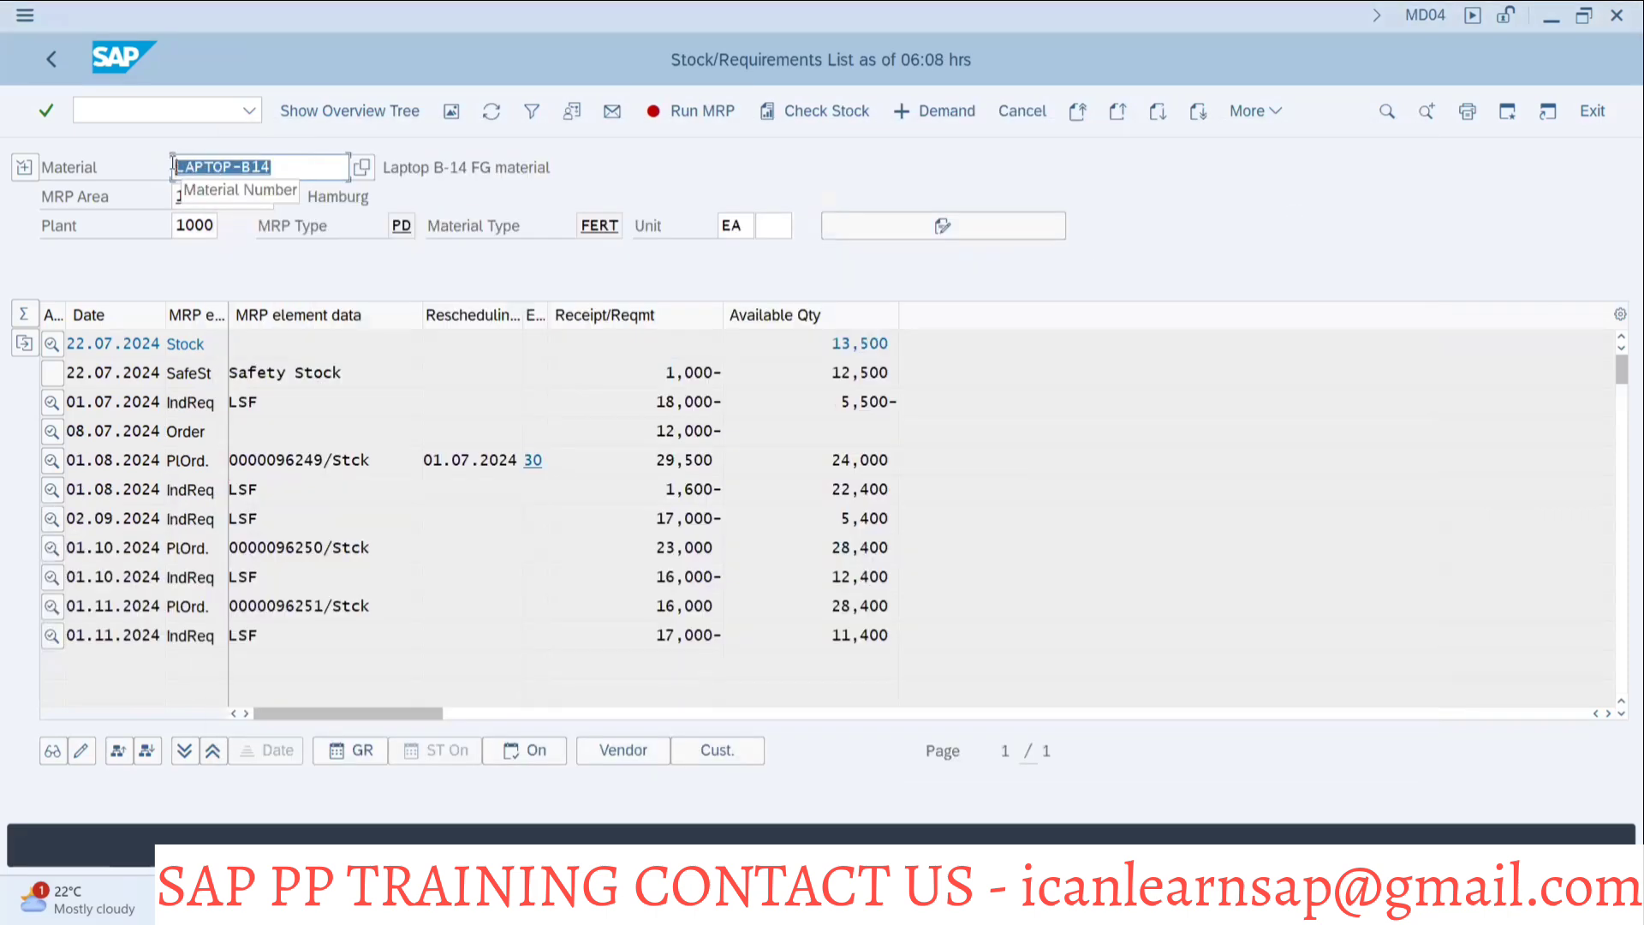
click(191, 161)
key(alt+Tab)
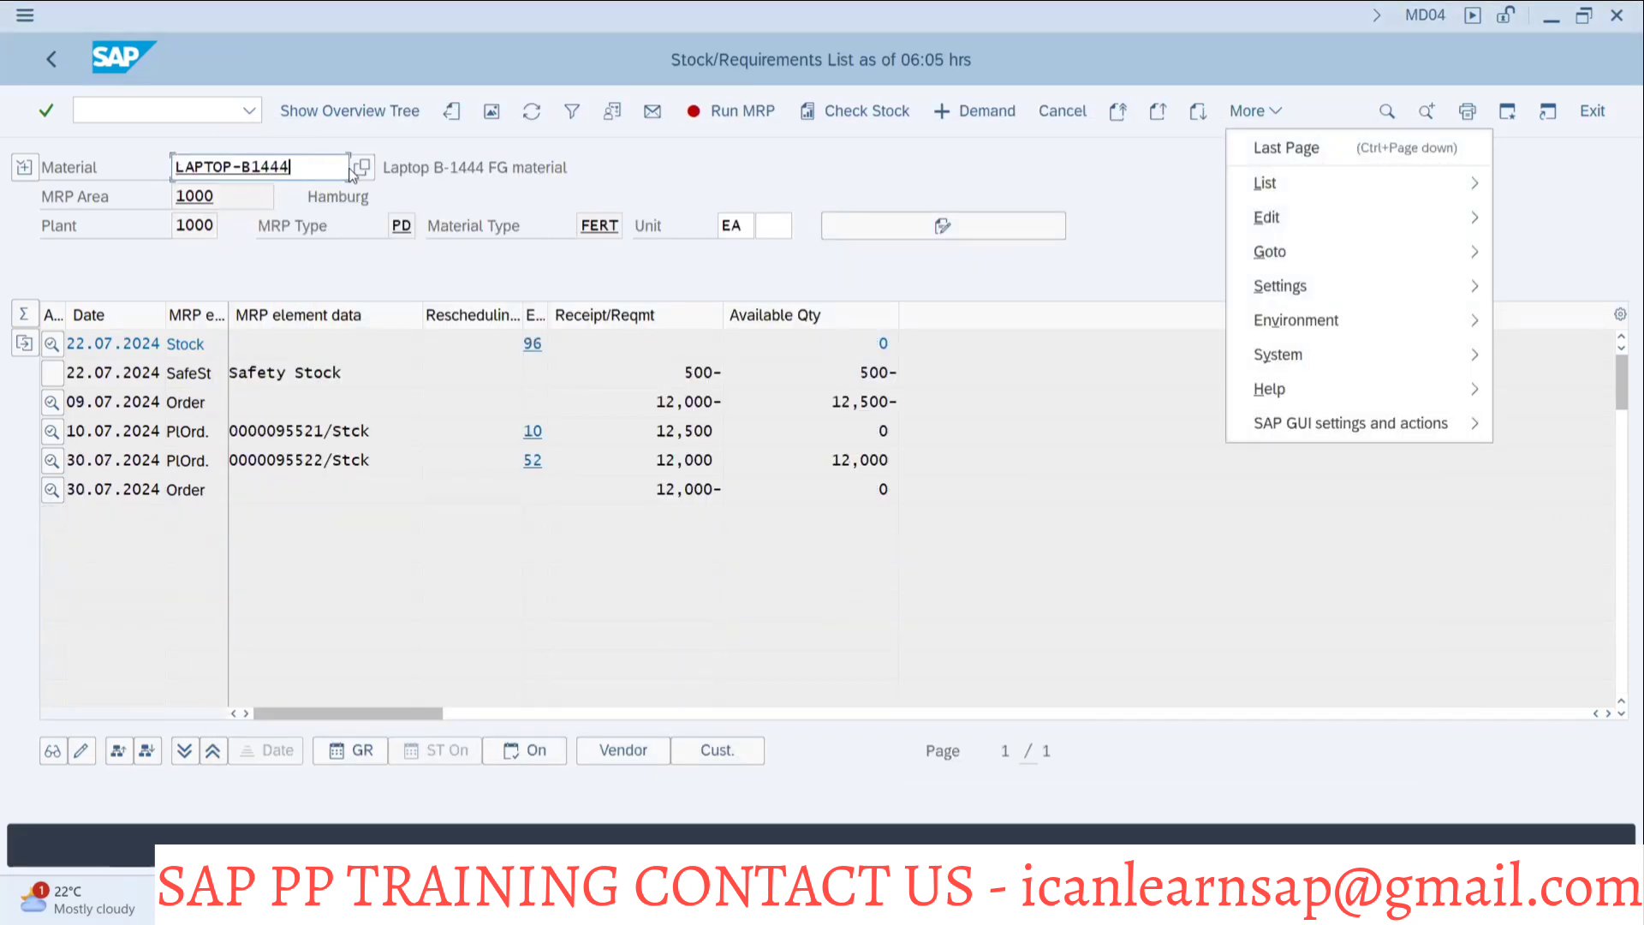
click(39, 55)
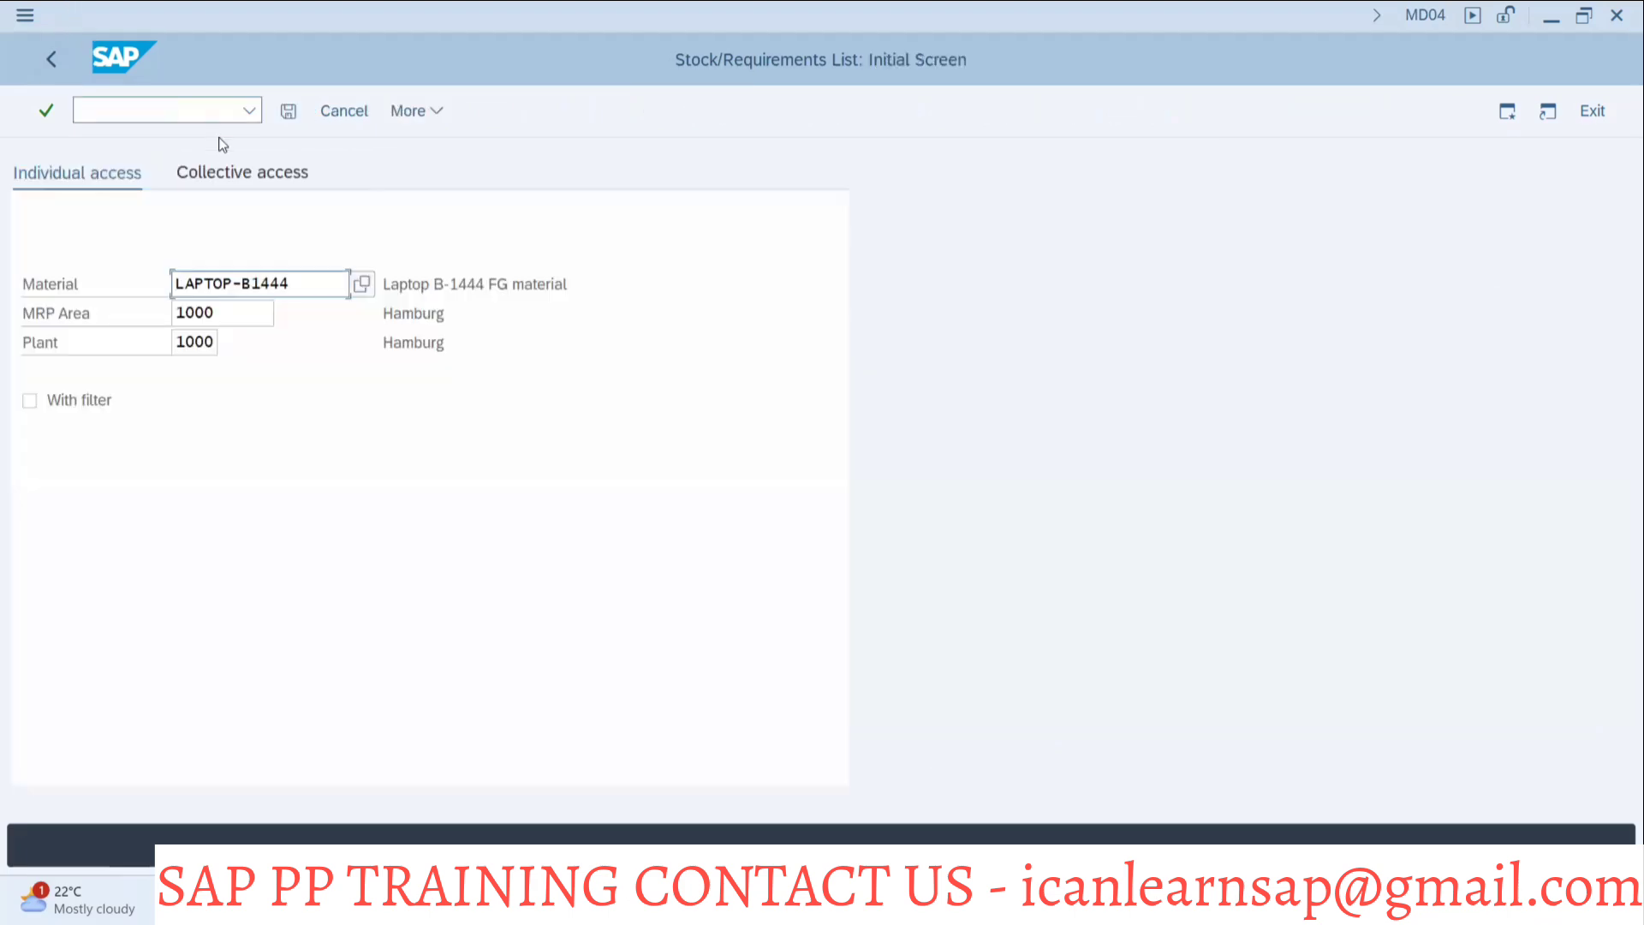
key(BackSpace)
key(BackSpace)
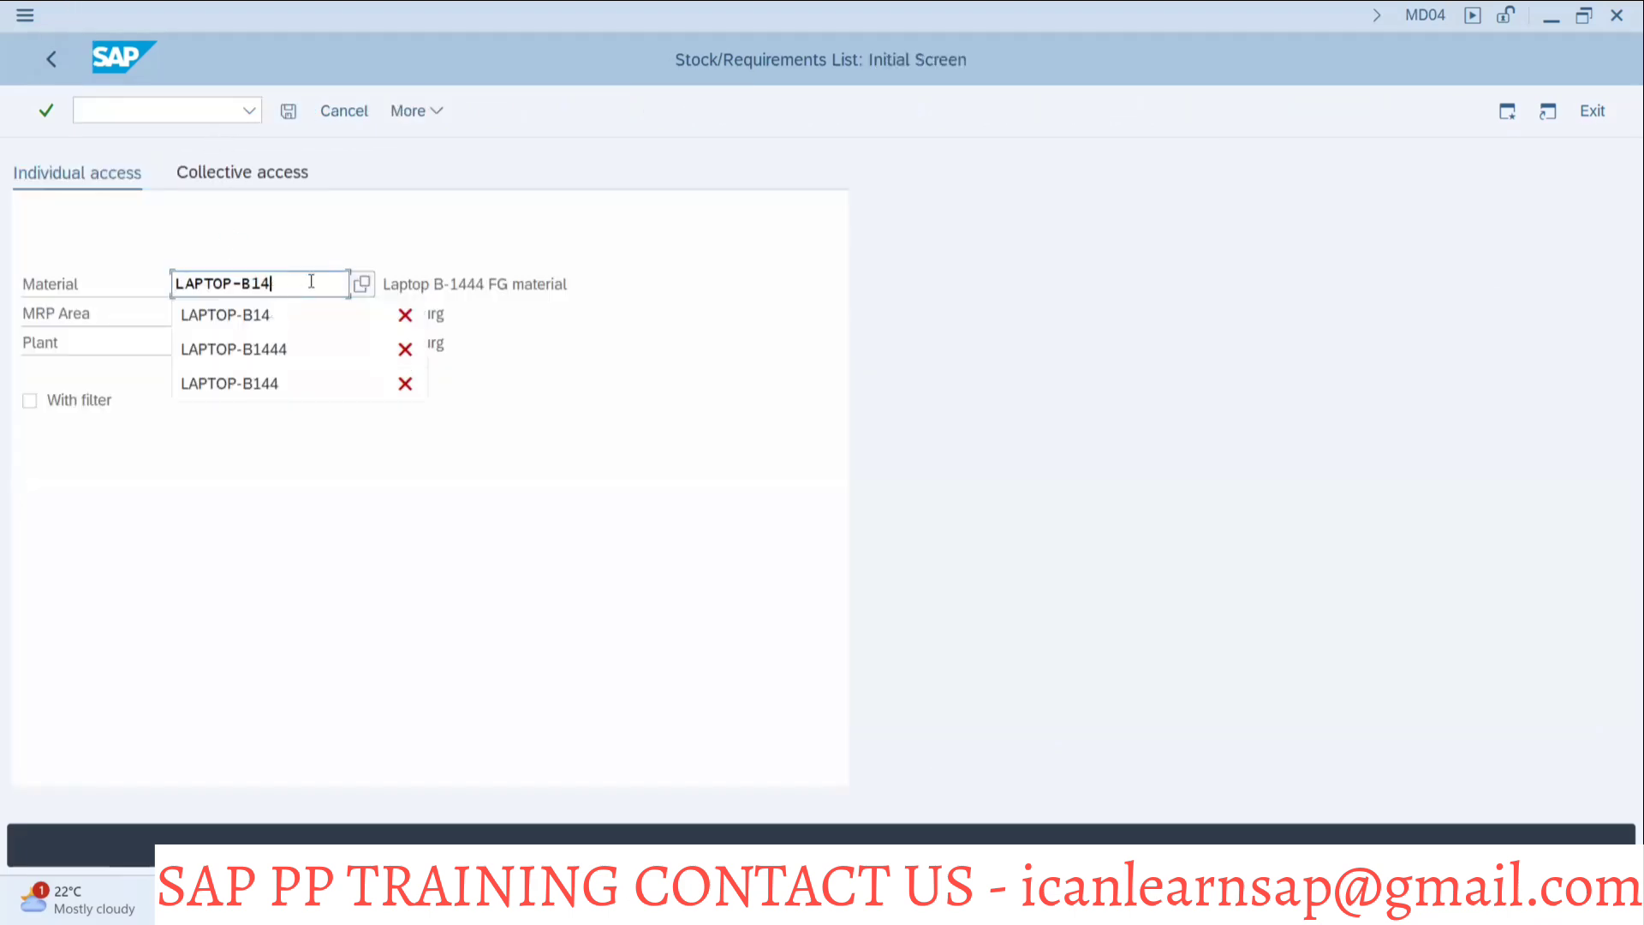
key(Escape)
key(Return)
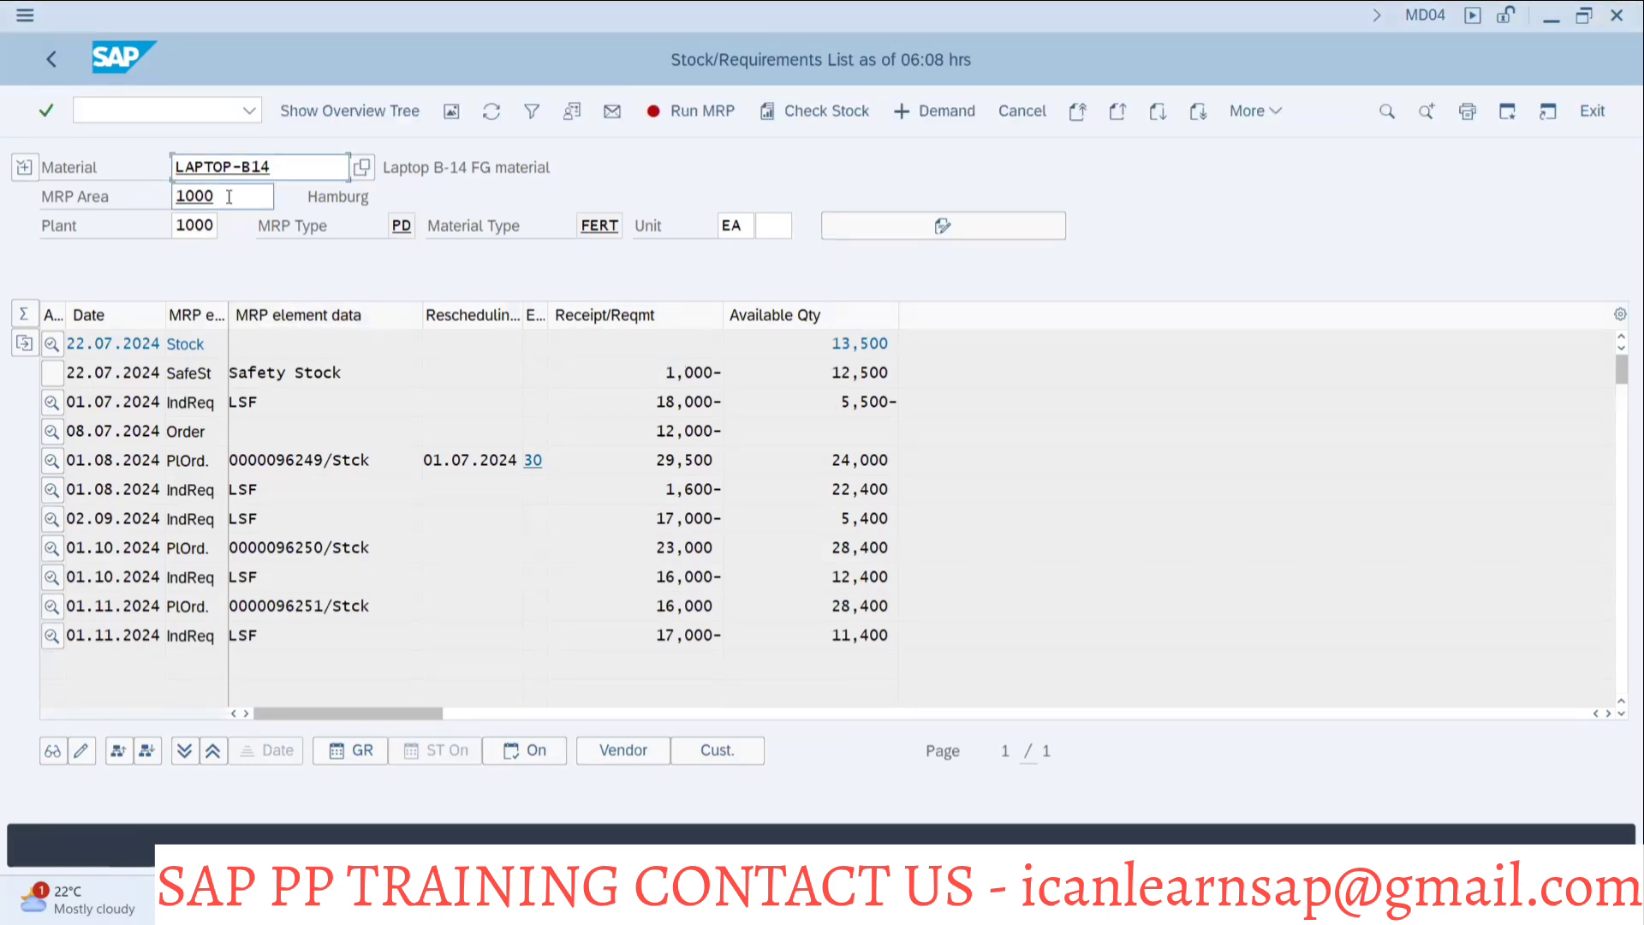
click(150, 112)
text(/nmd05)
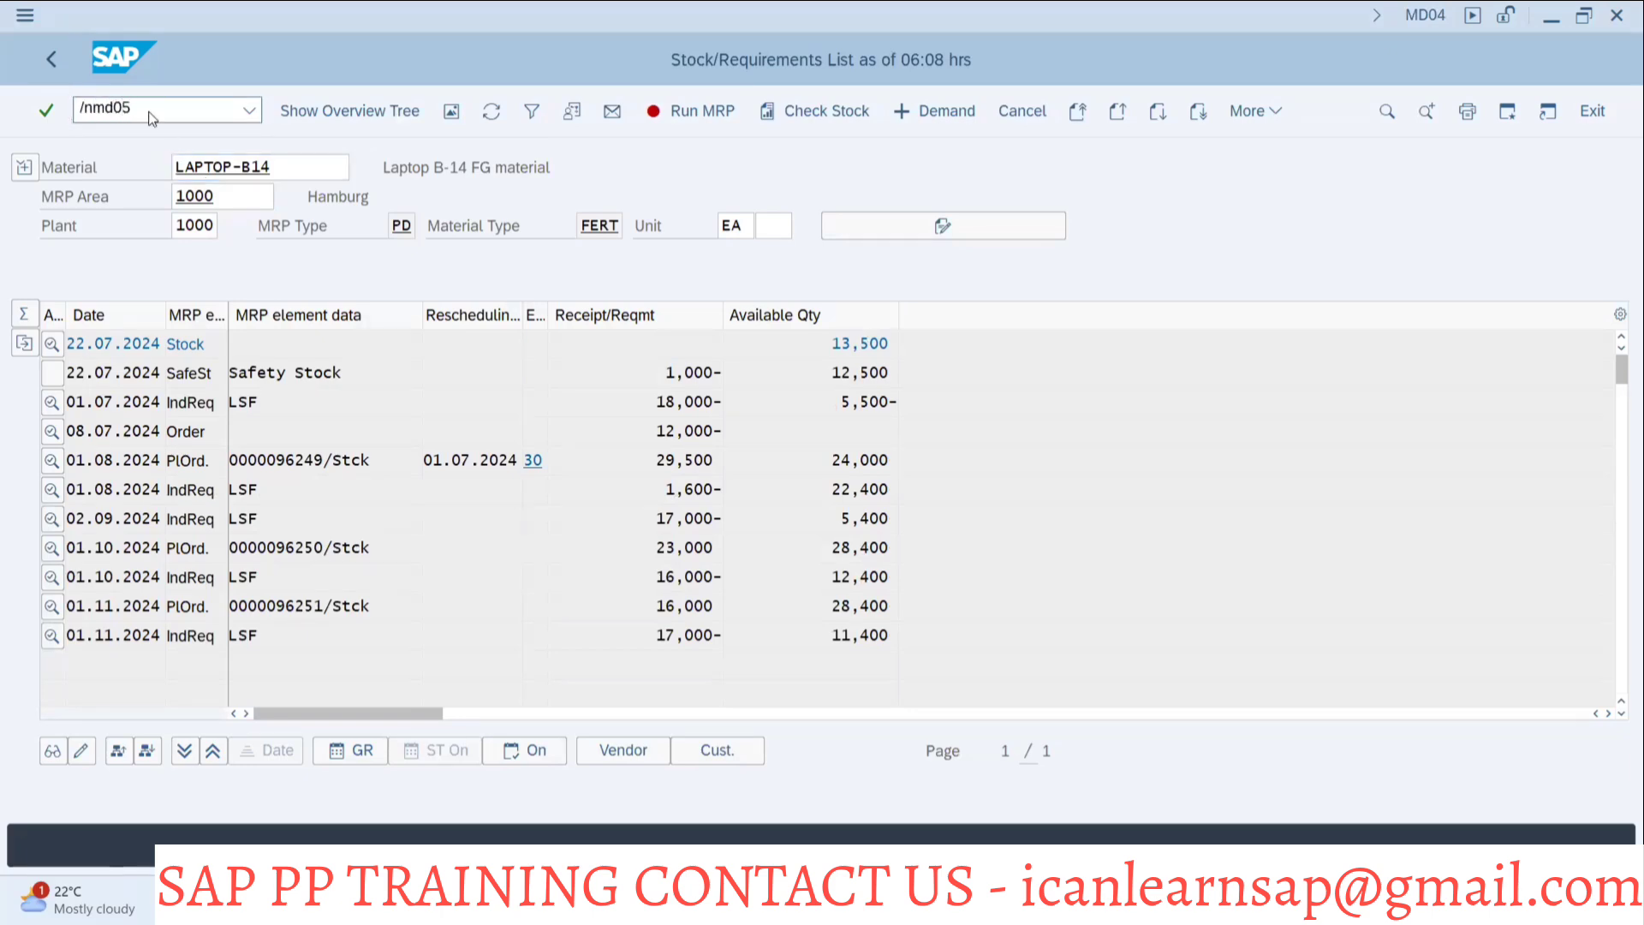
Open the MD05 MRP list for LAPTOP-B14, then show slide 4 'Stock Requirement list – MD05 - Static'.
key(Return)
key(Return)
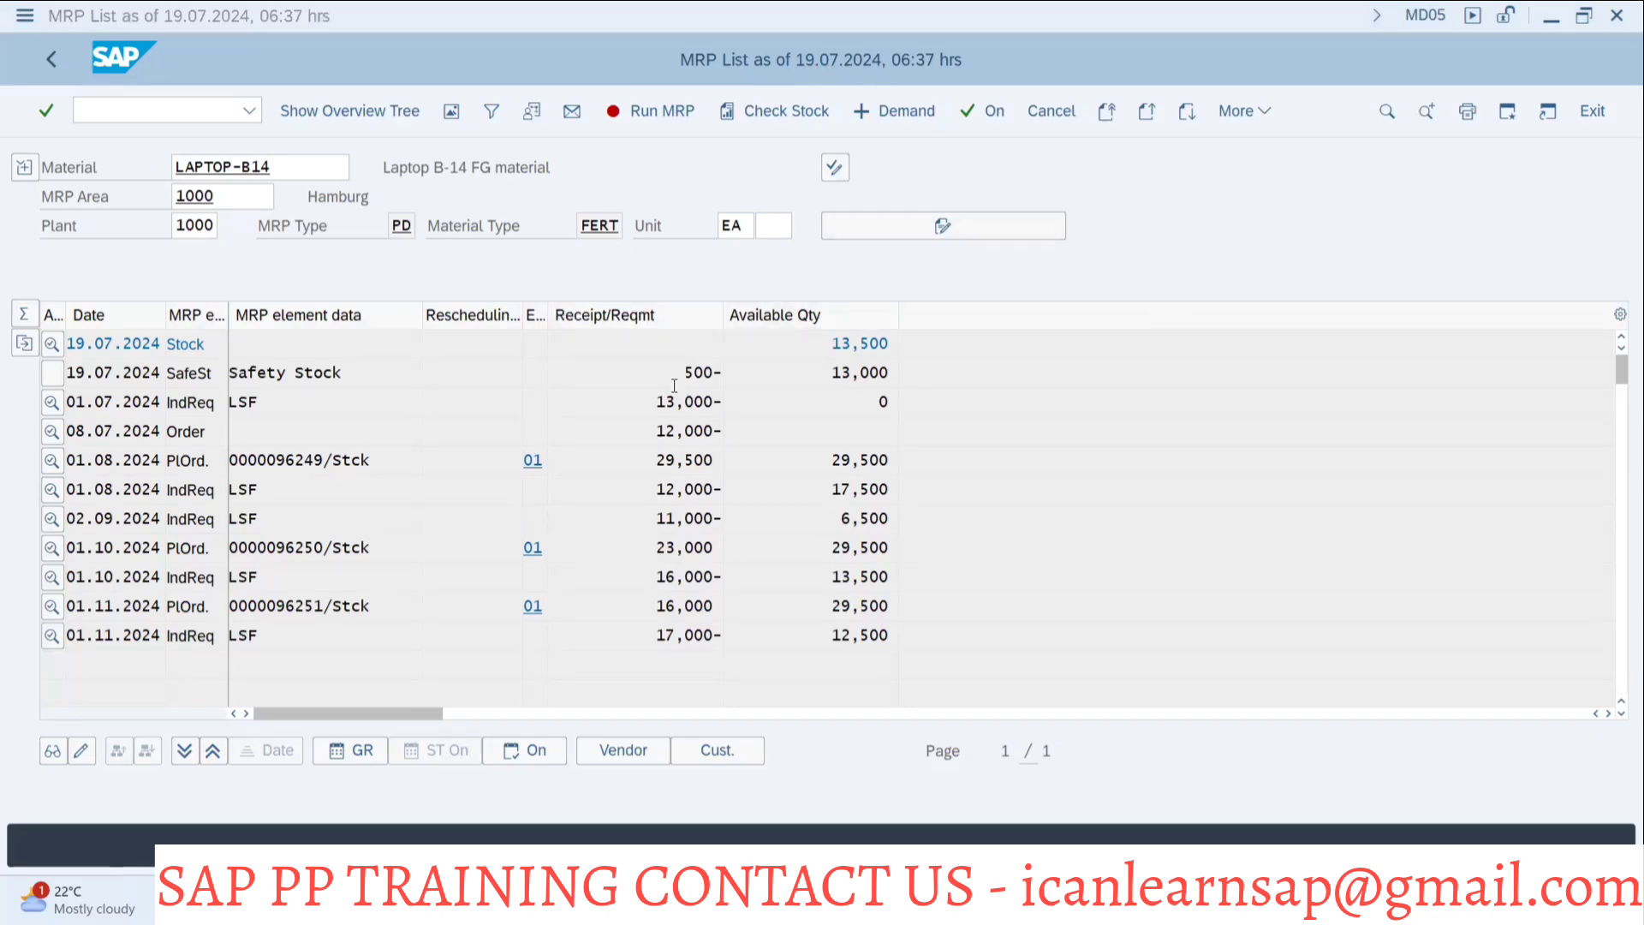
key(alt+Tab)
key(alt+Tab)
key(alt+Tab)
click(455, 464)
key(Down)
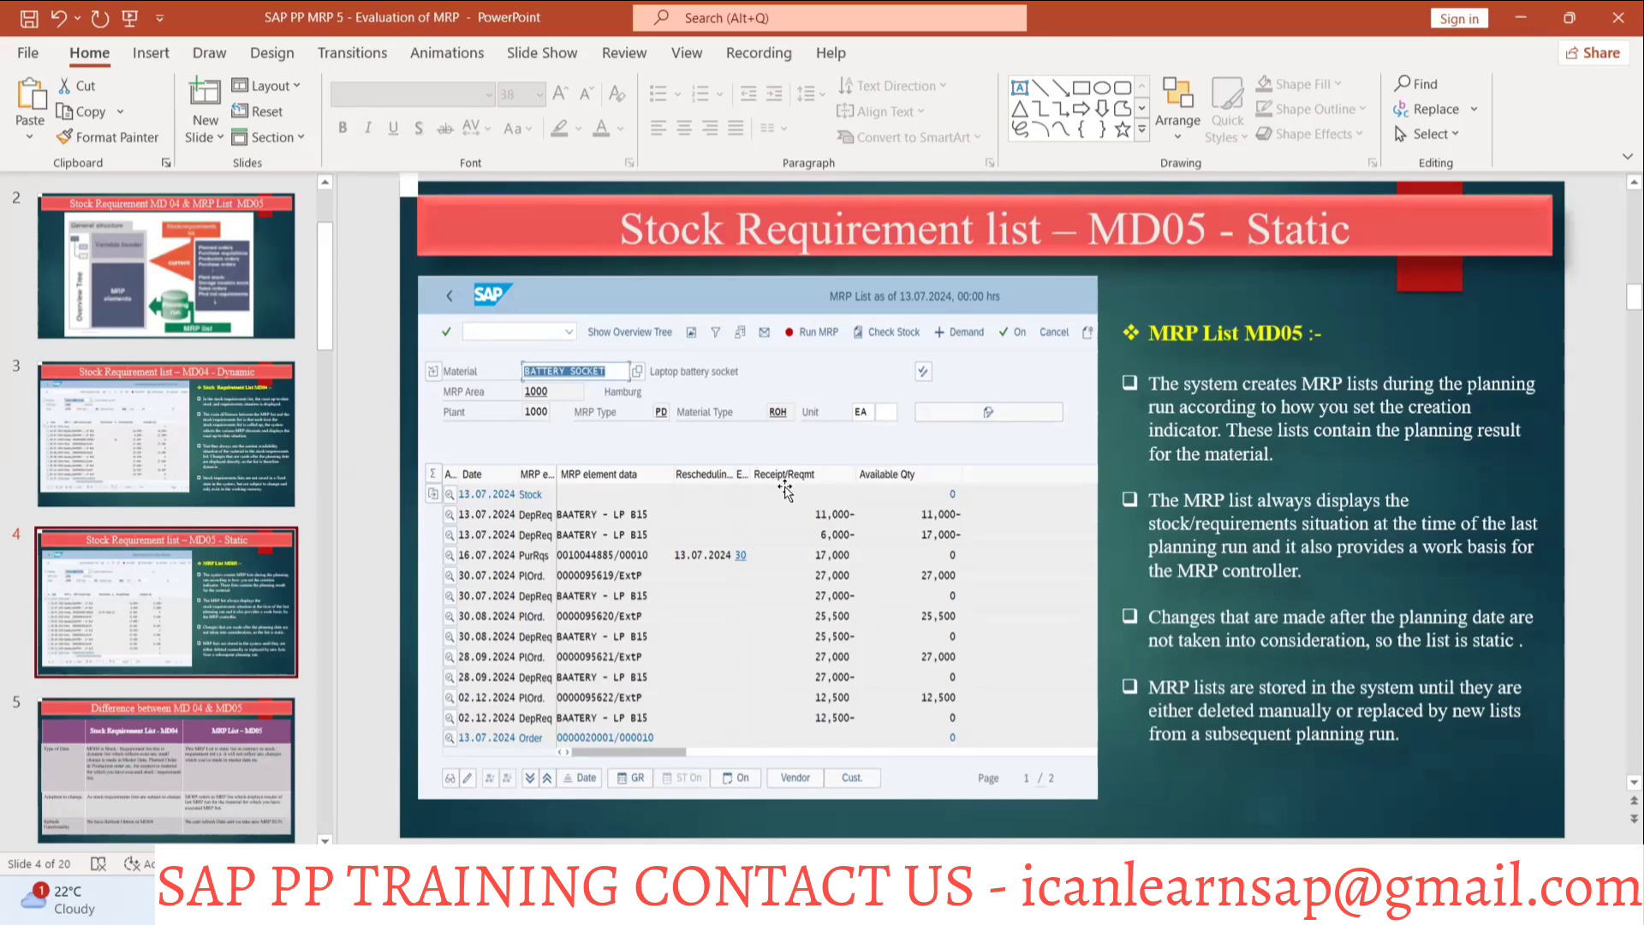
Return to the 'MRP List as of 19.07.2024' window for LAPTOP-B14.
key(alt+Tab)
key(alt+Tab)
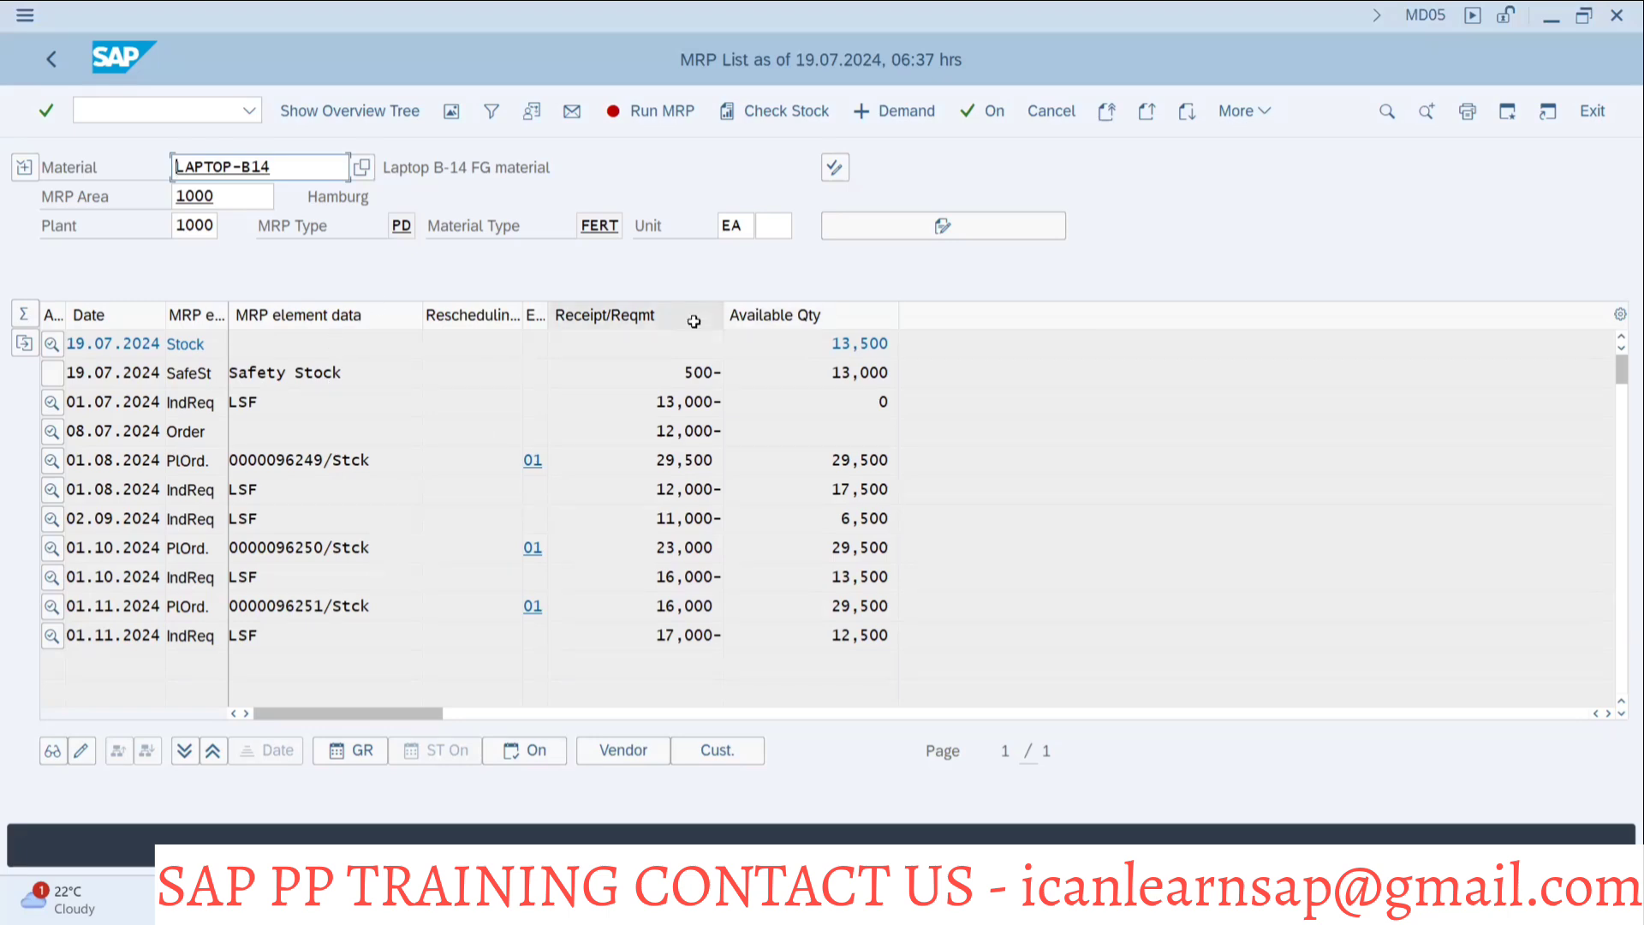
key(alt+Tab)
key(Tab)
key(alt+Tab)
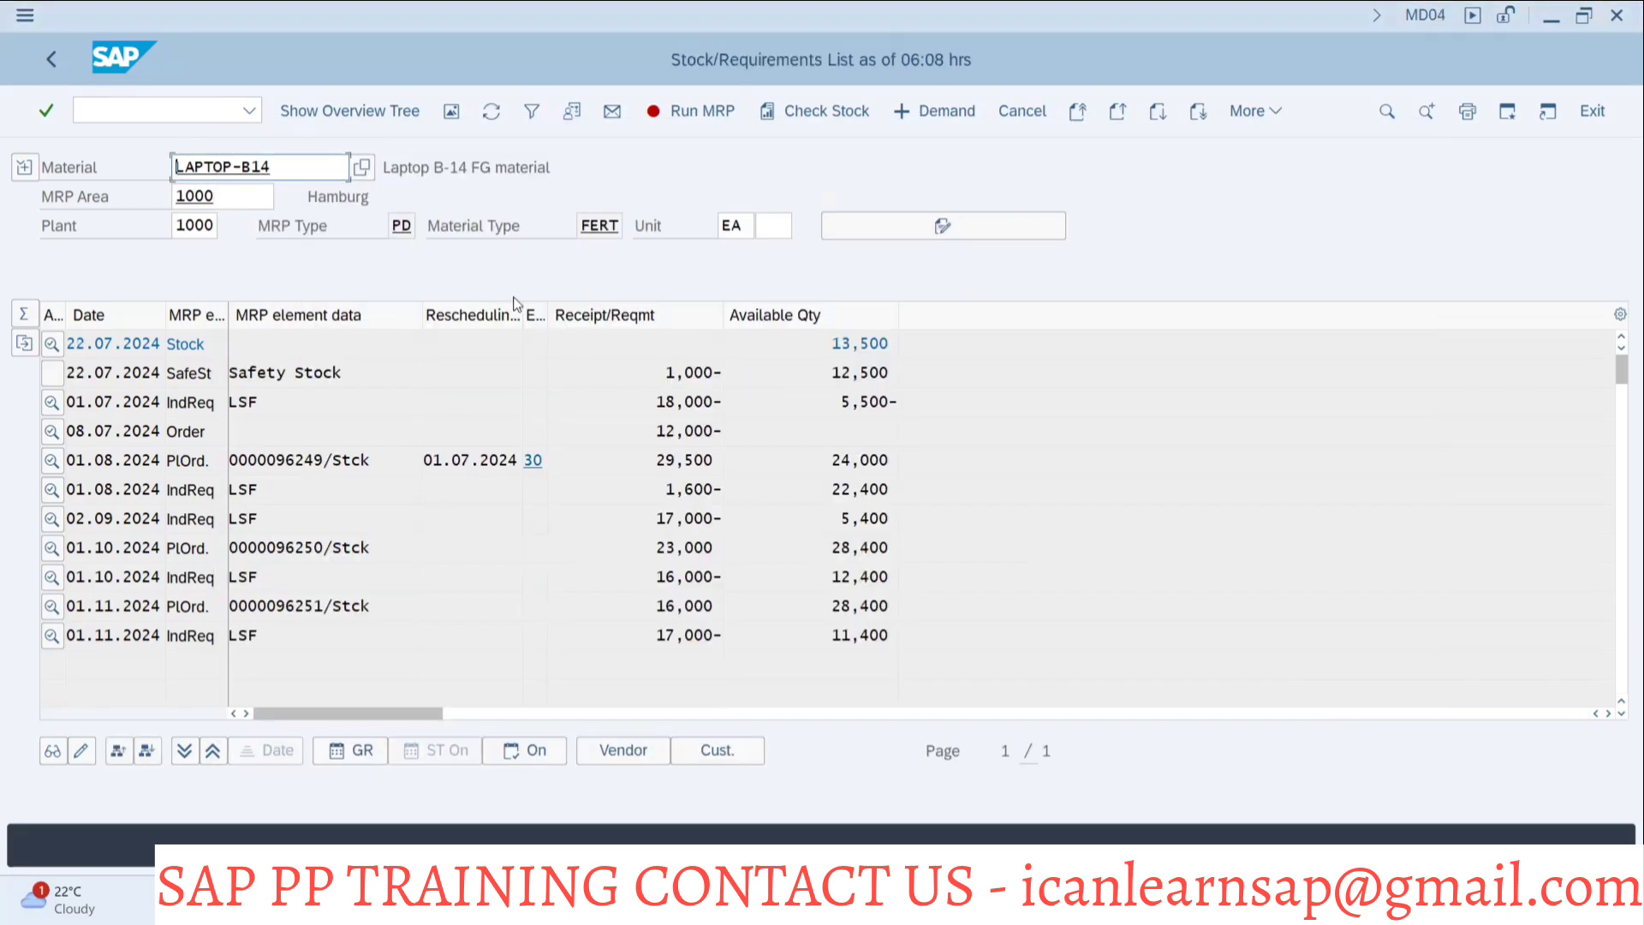
key(alt+Tab)
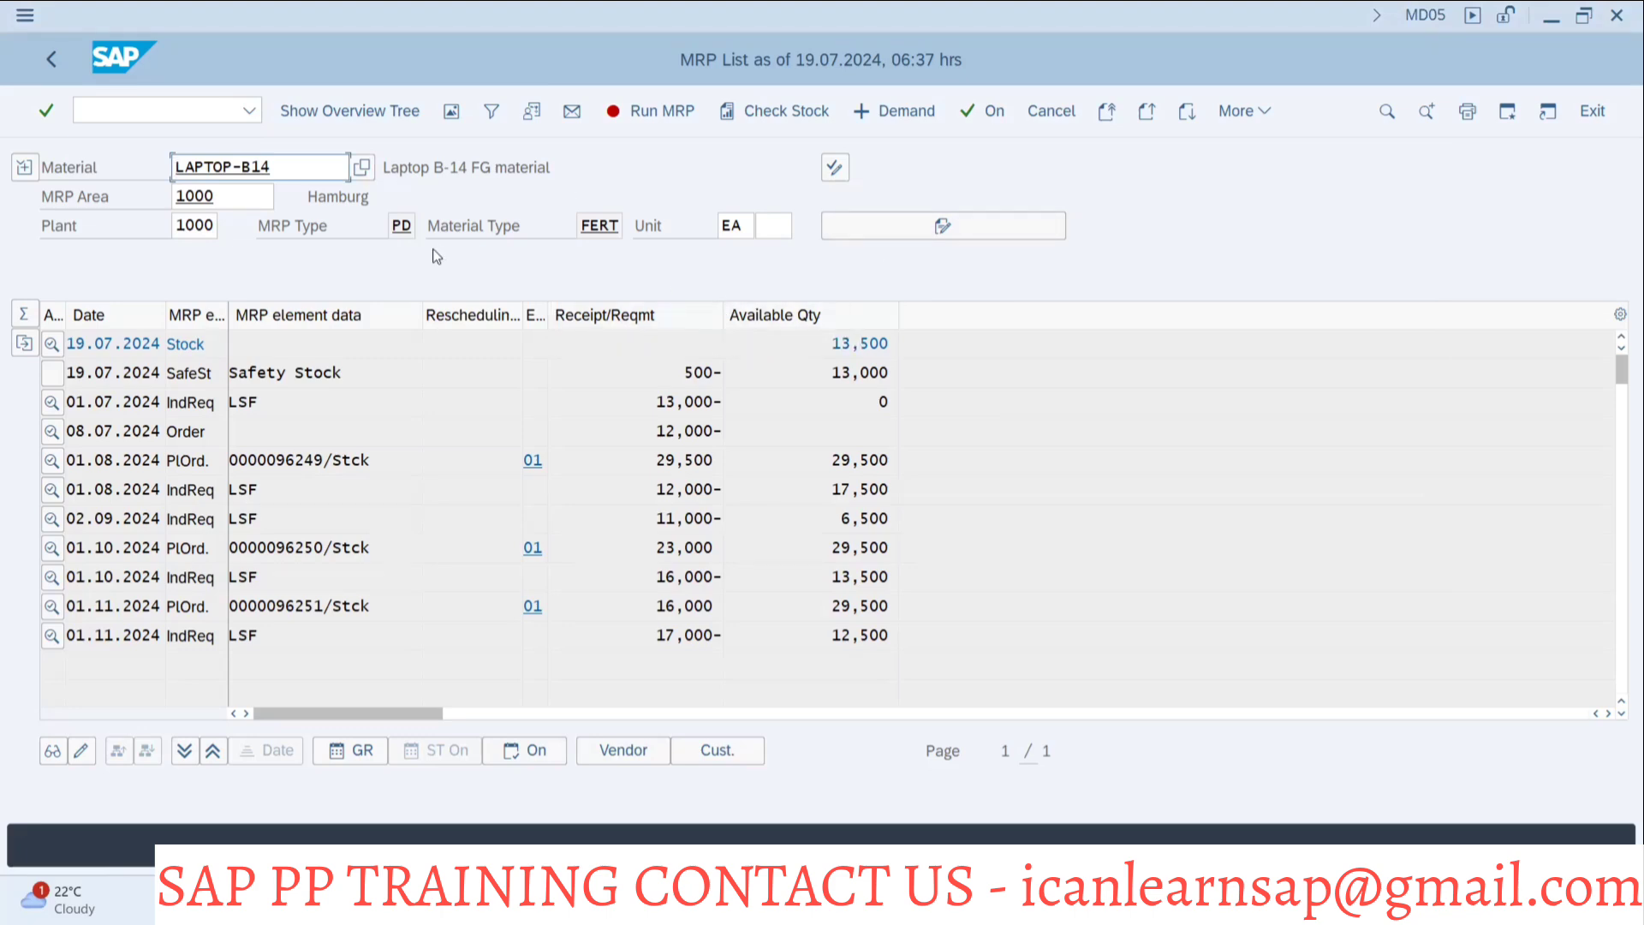
key(alt+Tab)
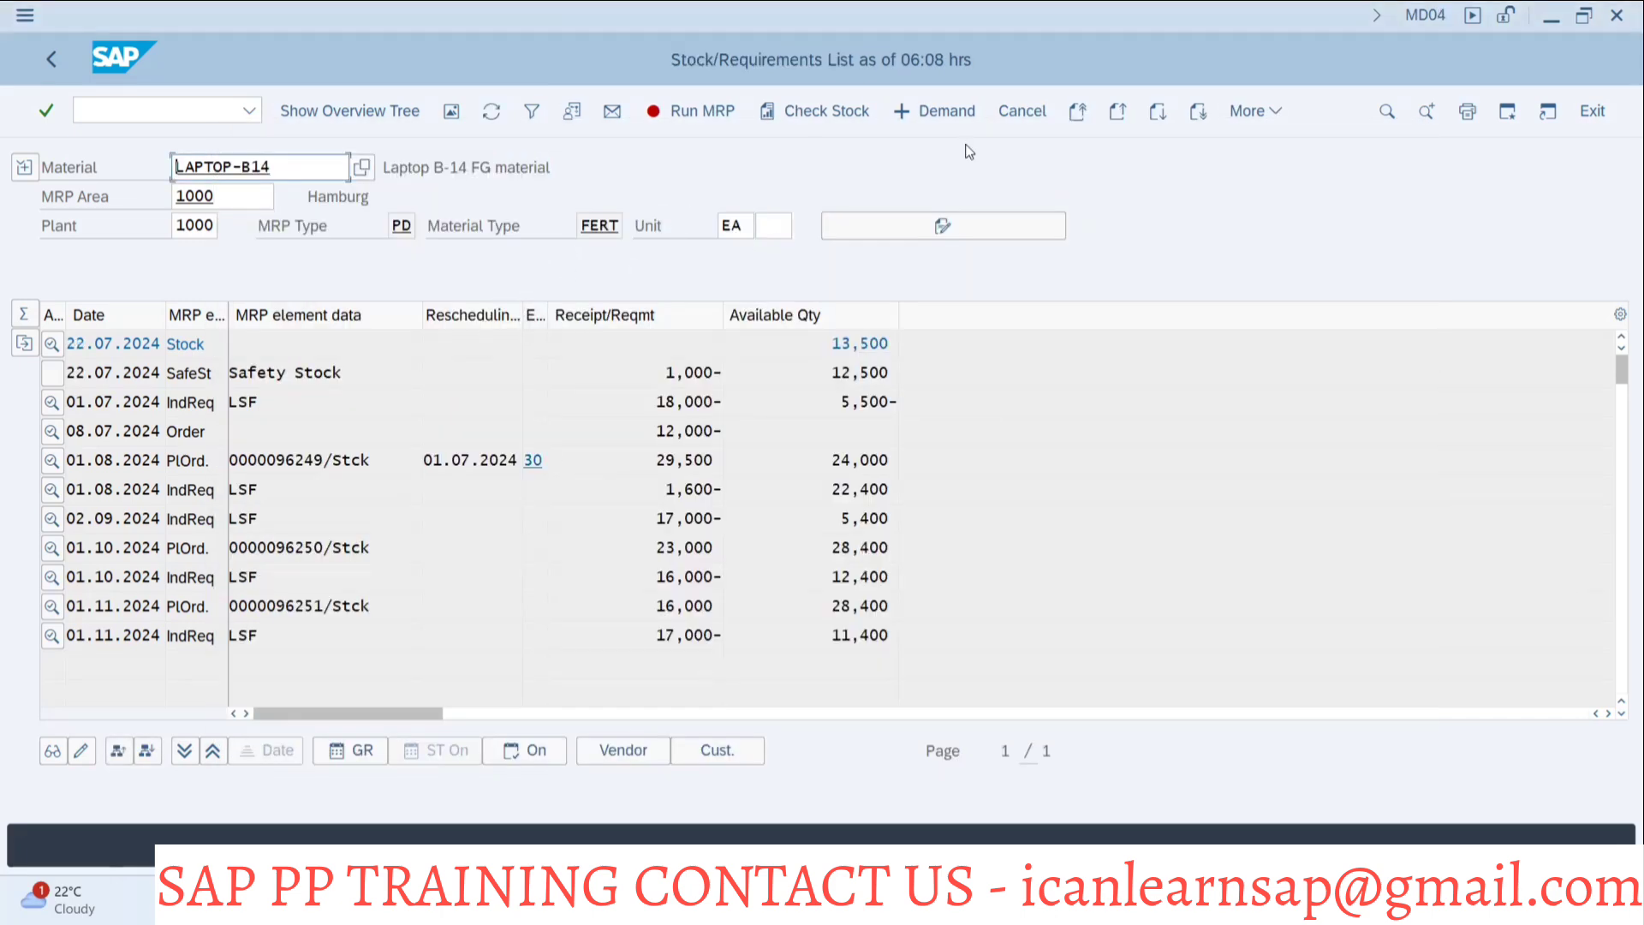
key(alt+Tab)
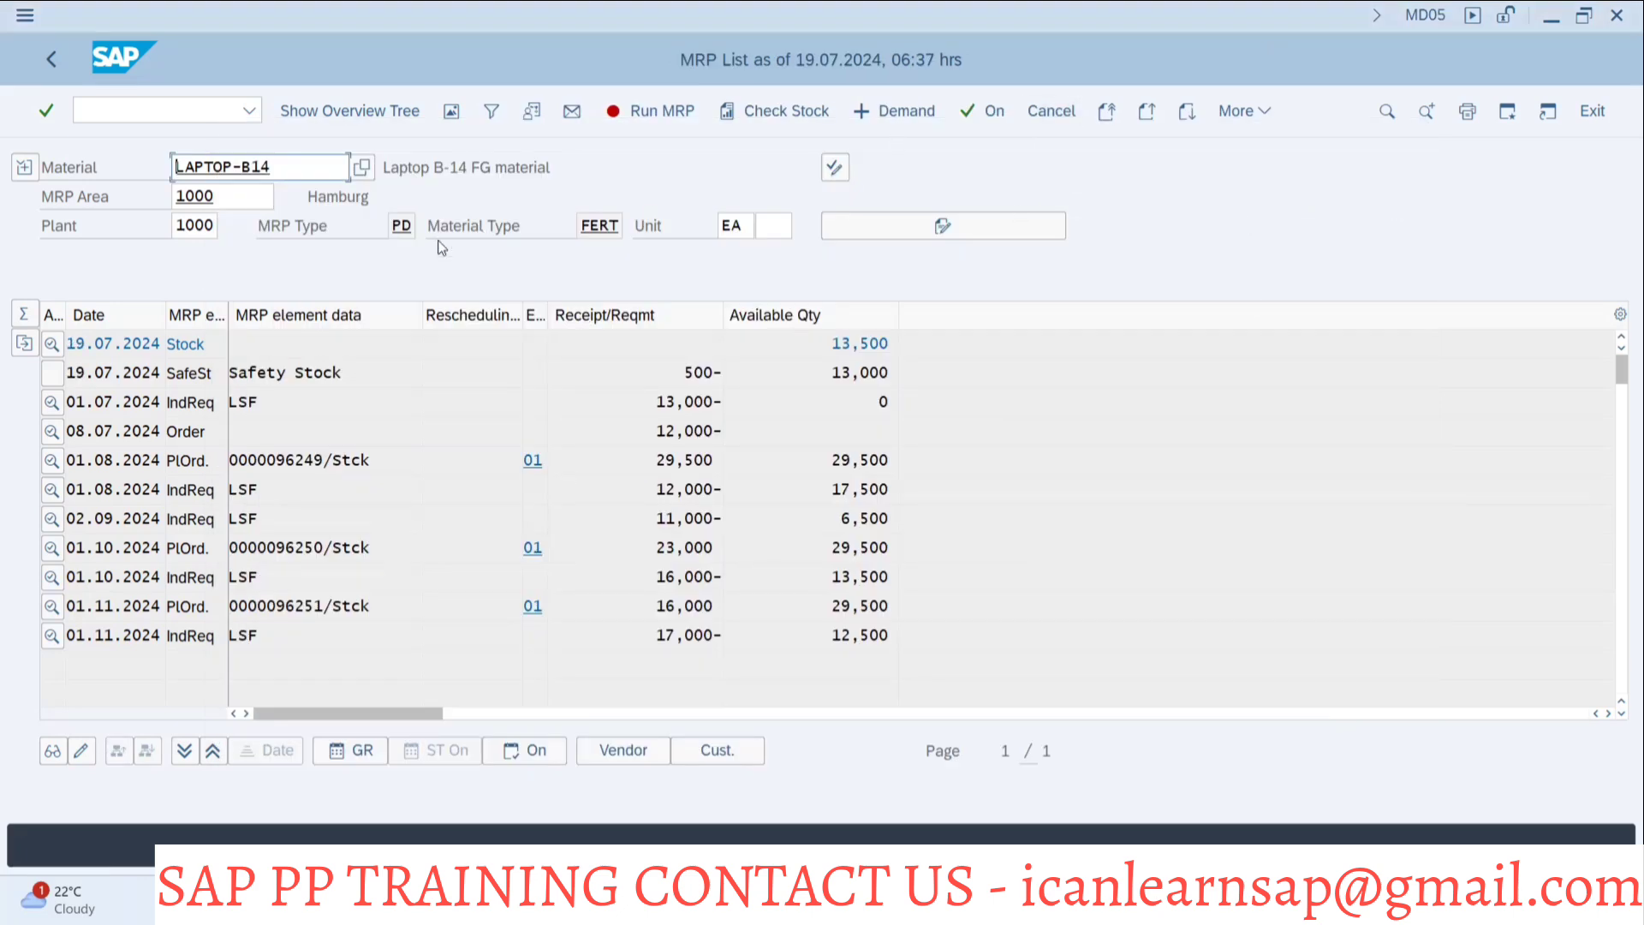
Run MRP for LAPTOP-B14 with planning mode 3, creating 49 planned orders.
click(650, 111)
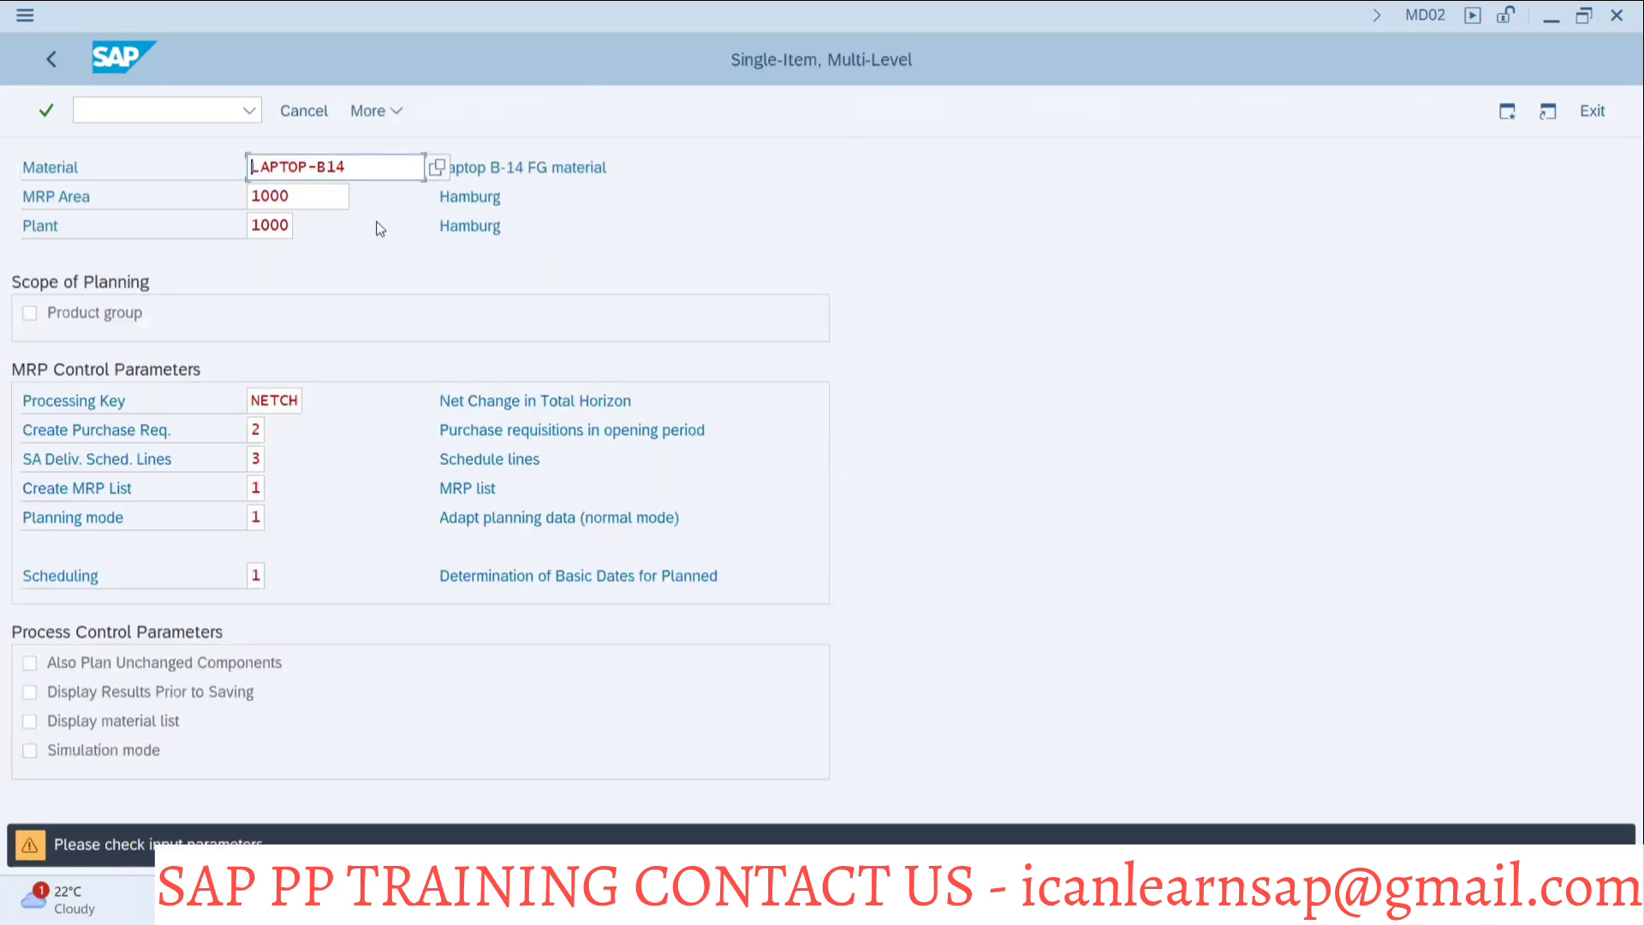
click(262, 517)
text(3)
key(Return)
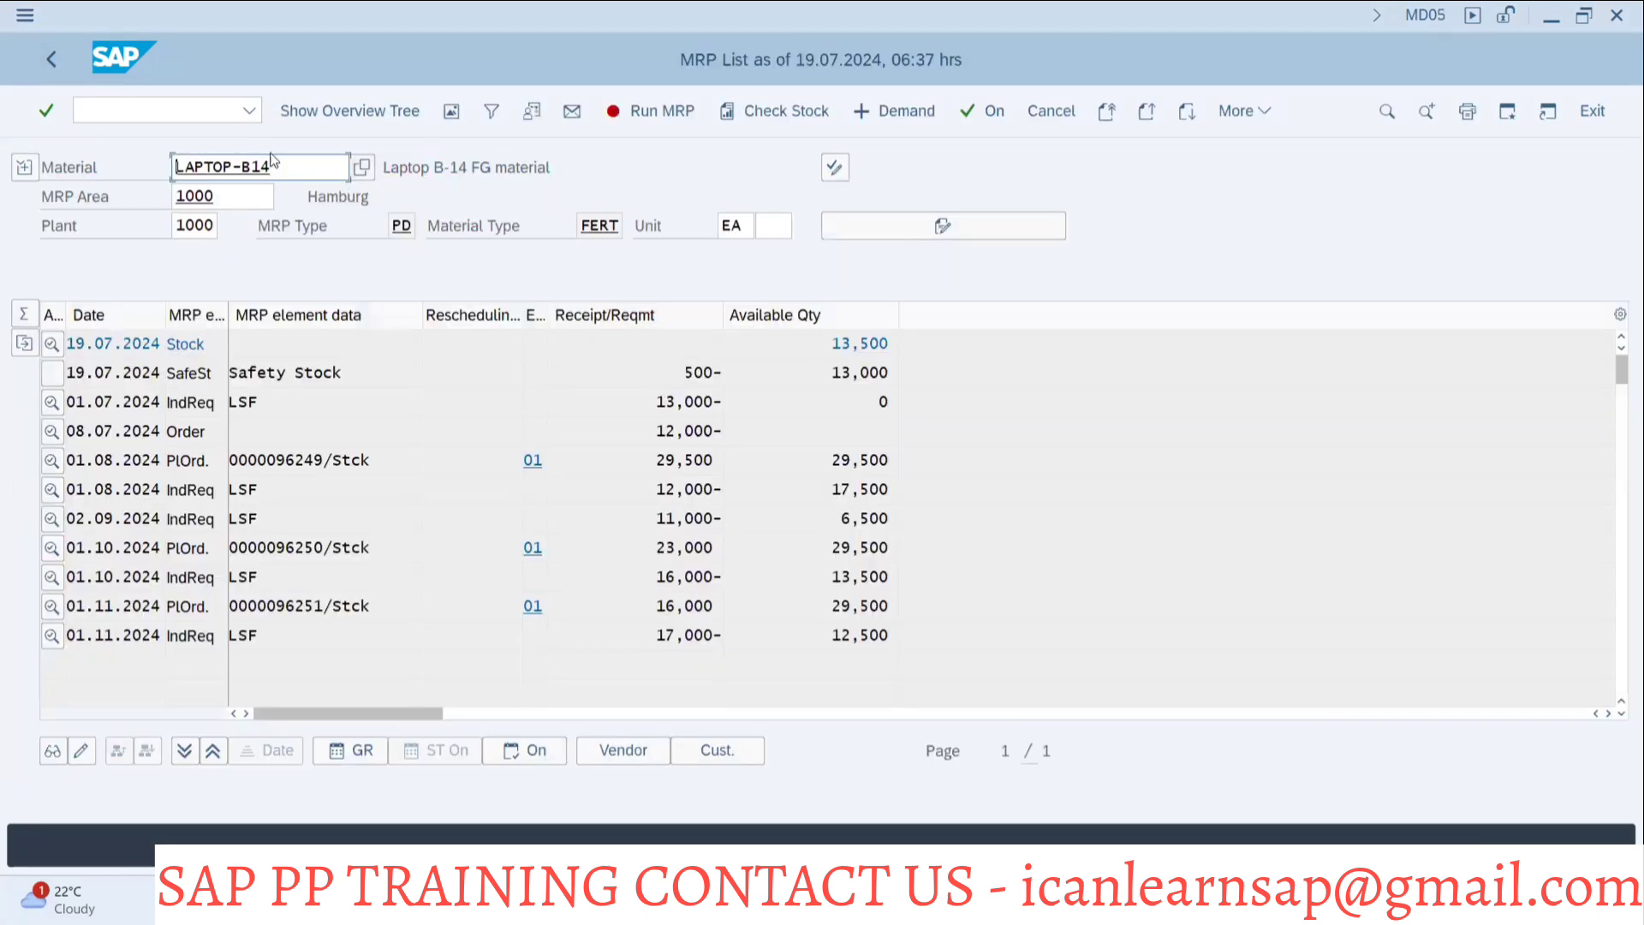
Reopen LAPTOP-B14's MRP list from the entry screen, now dated 22.07.2024 with 1,000 safety stock.
click(50, 60)
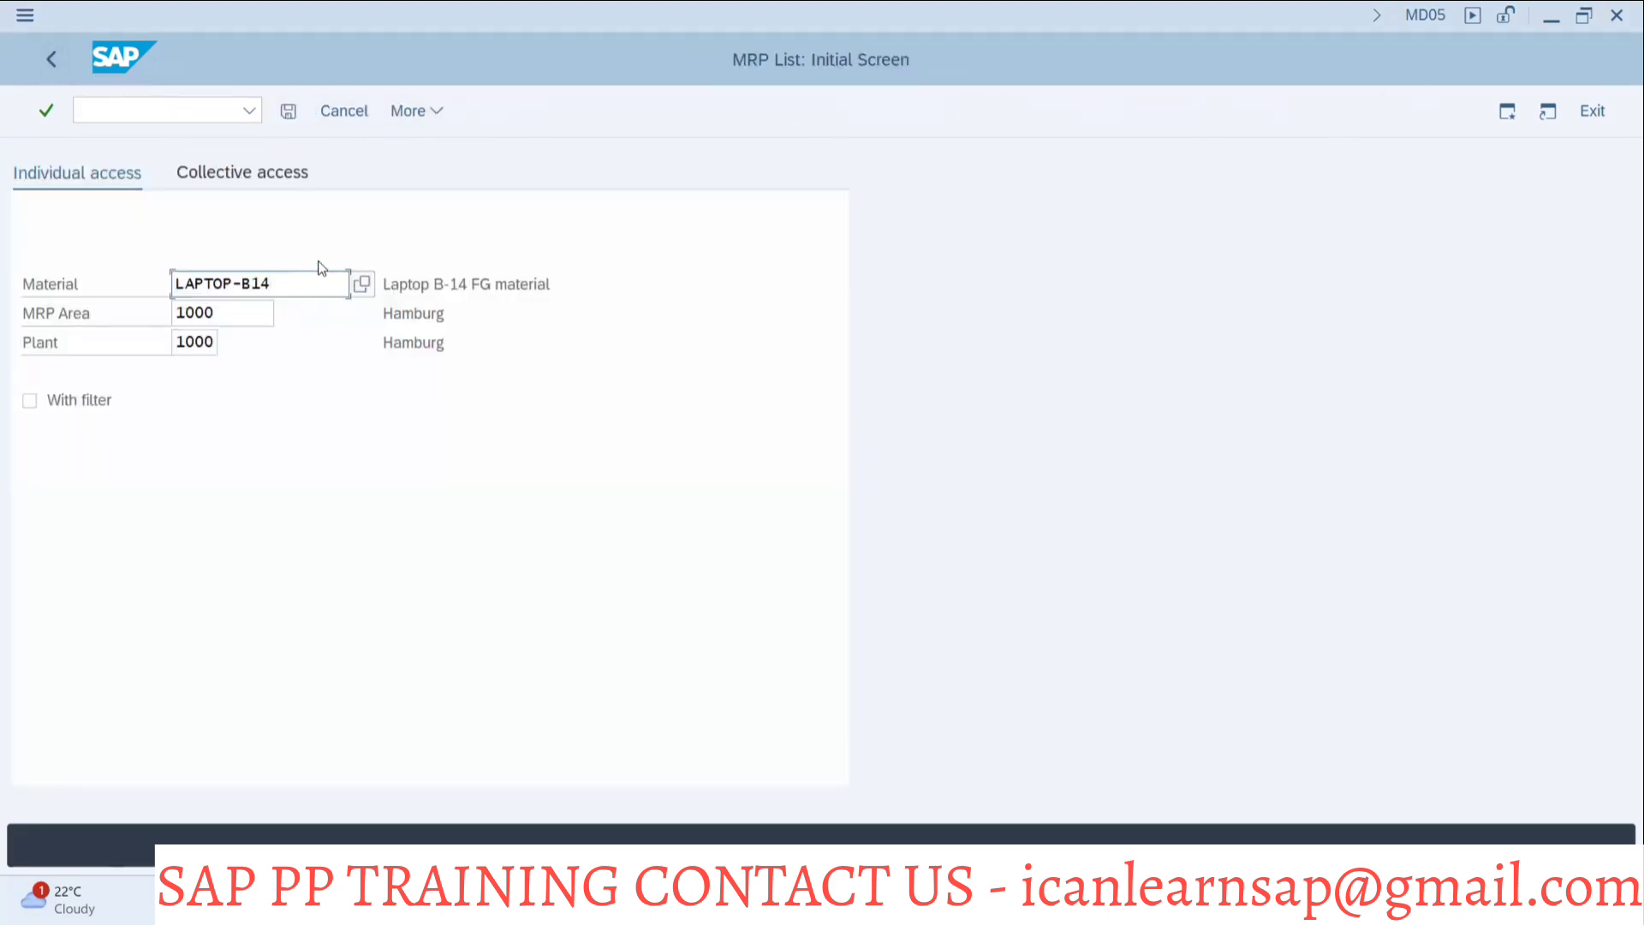
key(Return)
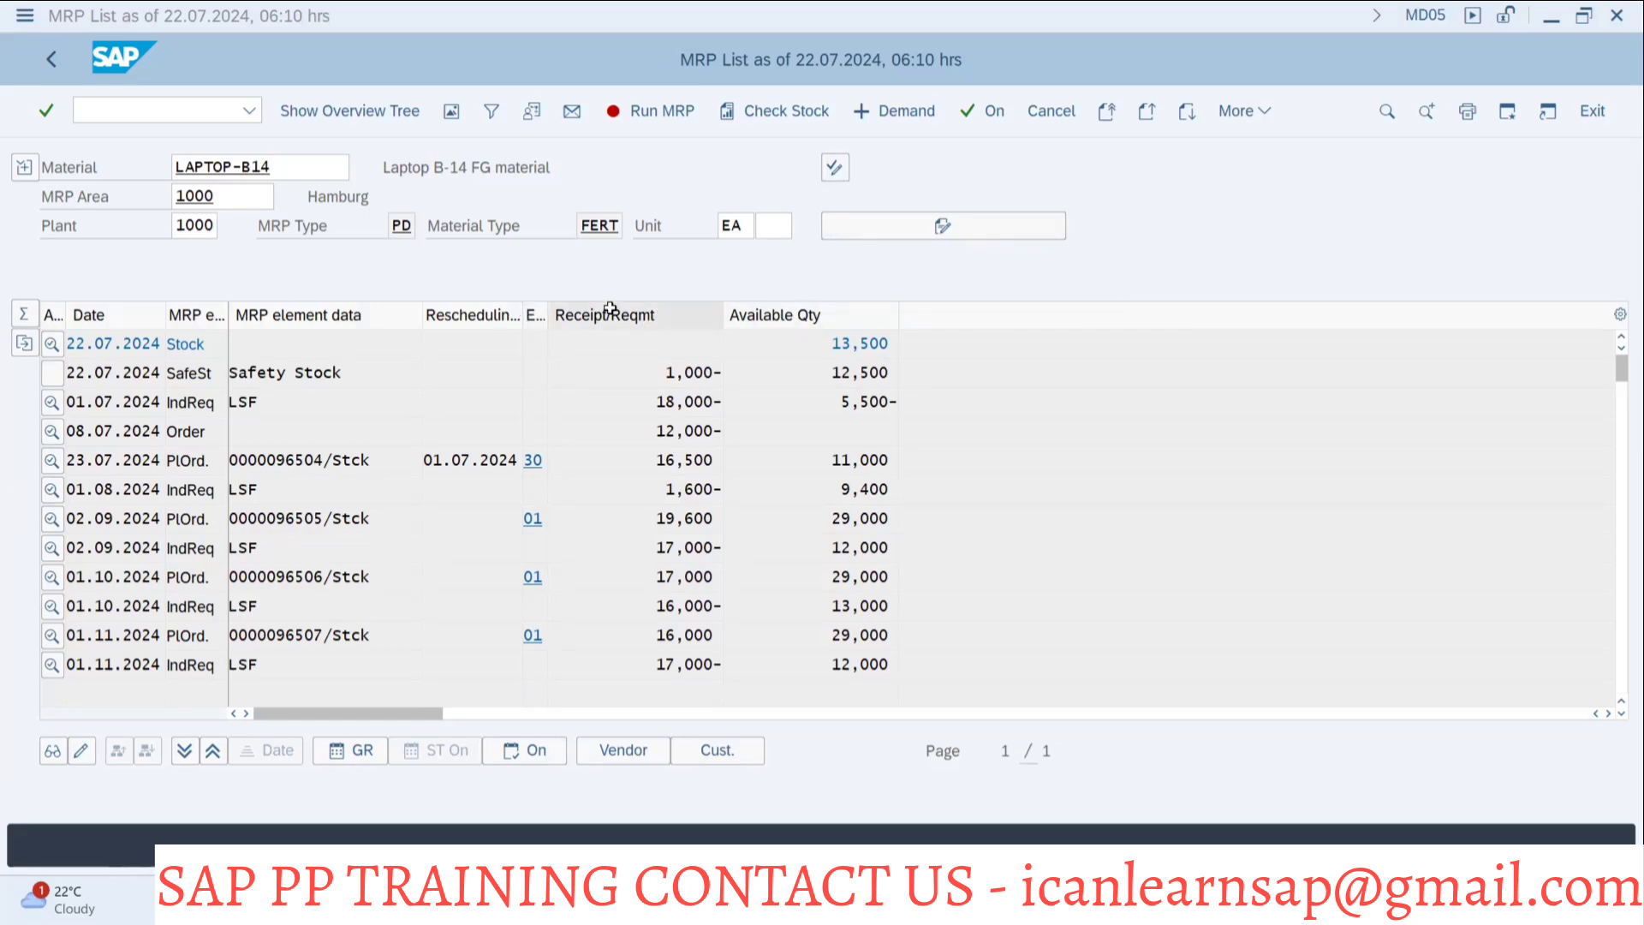
Alternate between the updated MD05 list and MD04, ending on MD04 with old orders 96249–96251.
key(alt+Tab)
key(Tab)
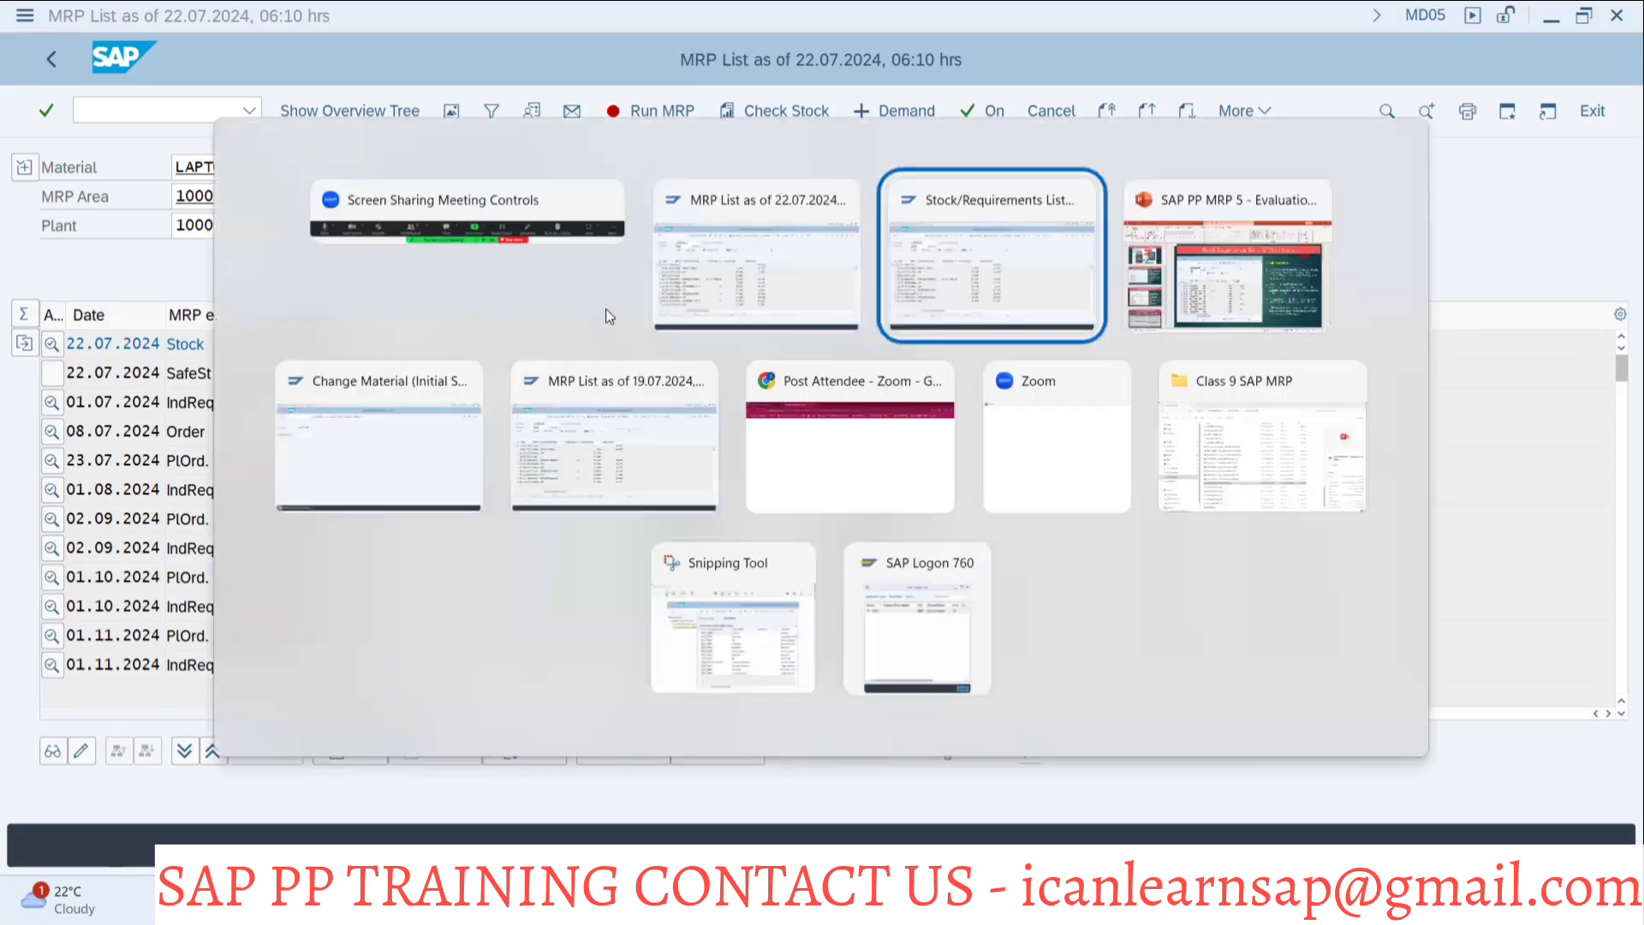
key(alt+Tab)
key(Tab)
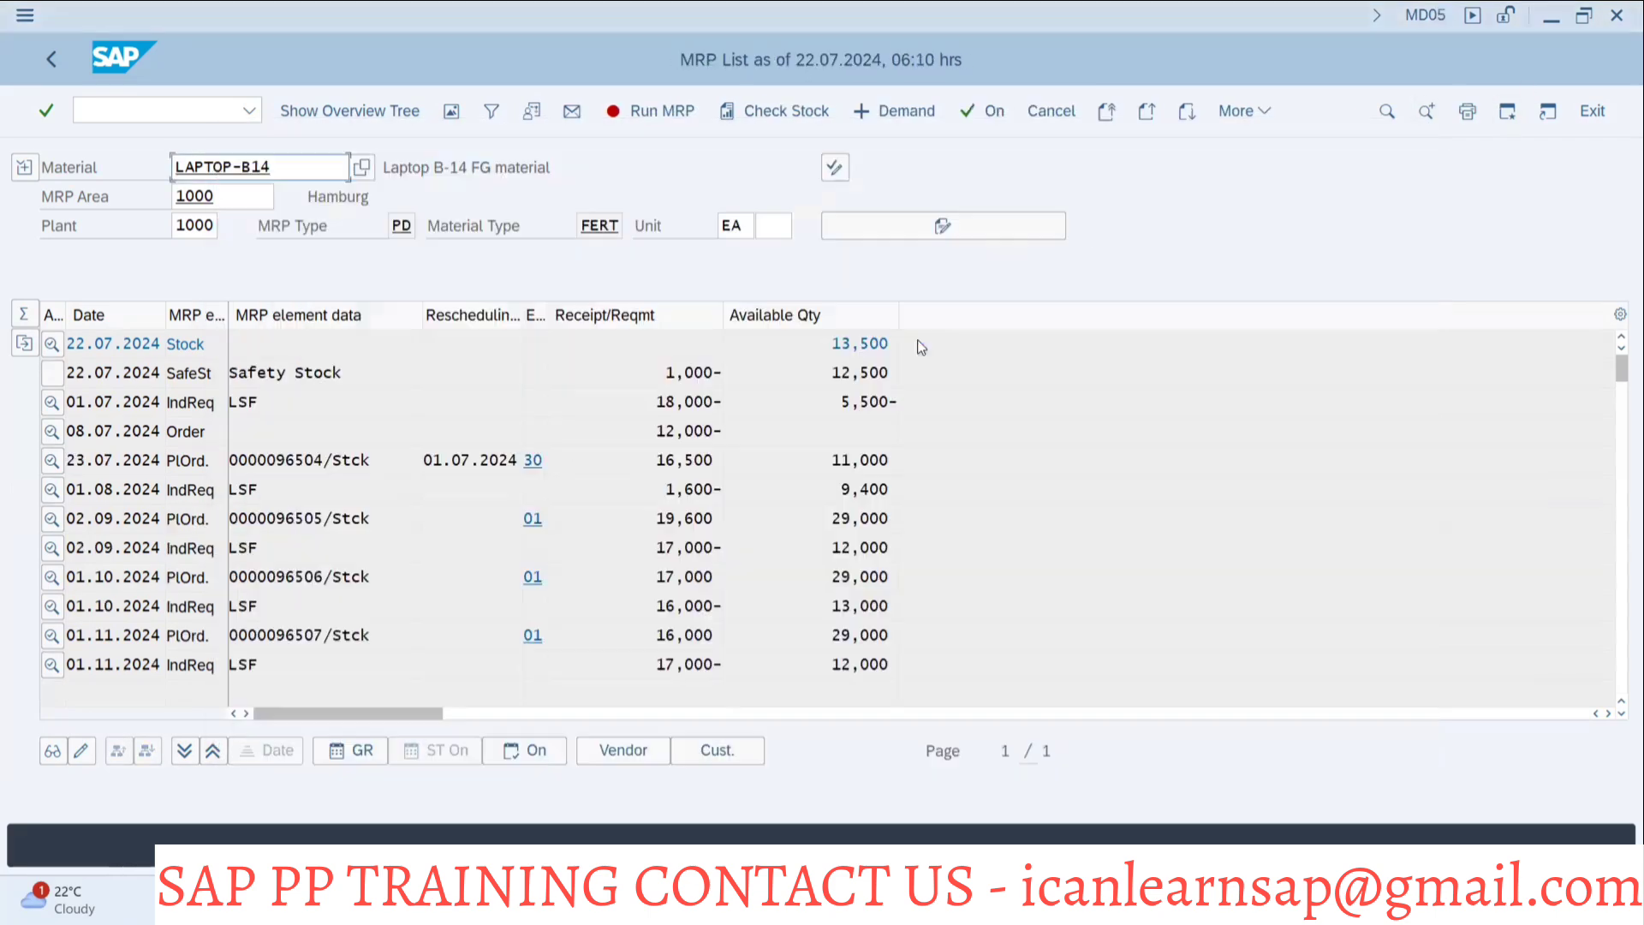
key(alt+Tab)
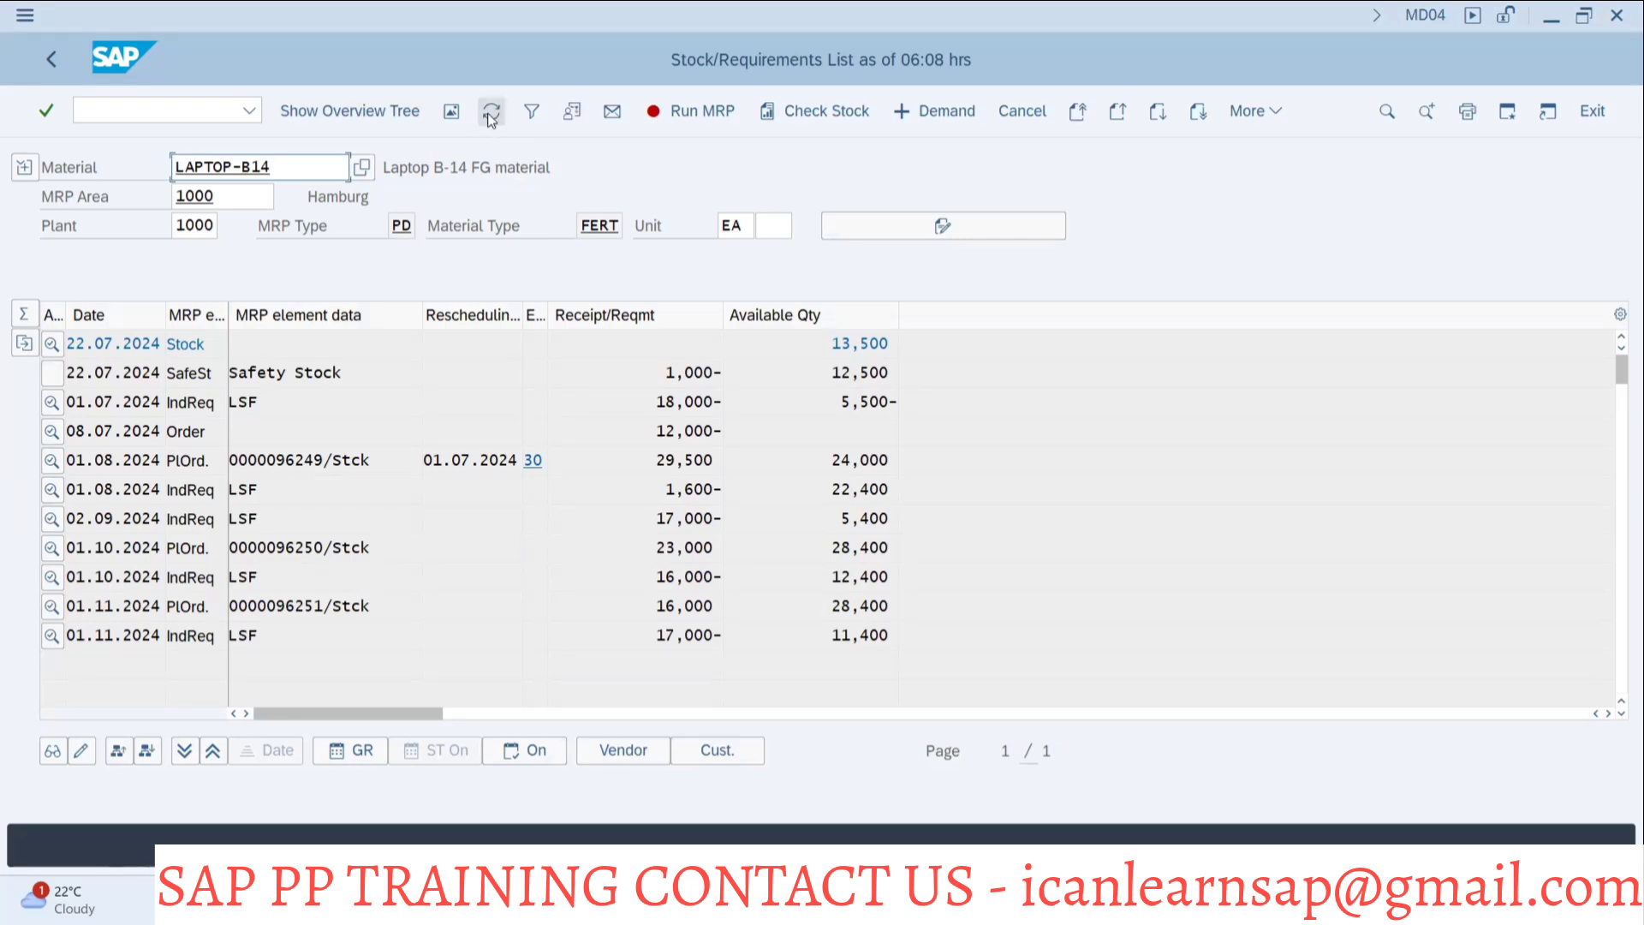
key(alt+Tab)
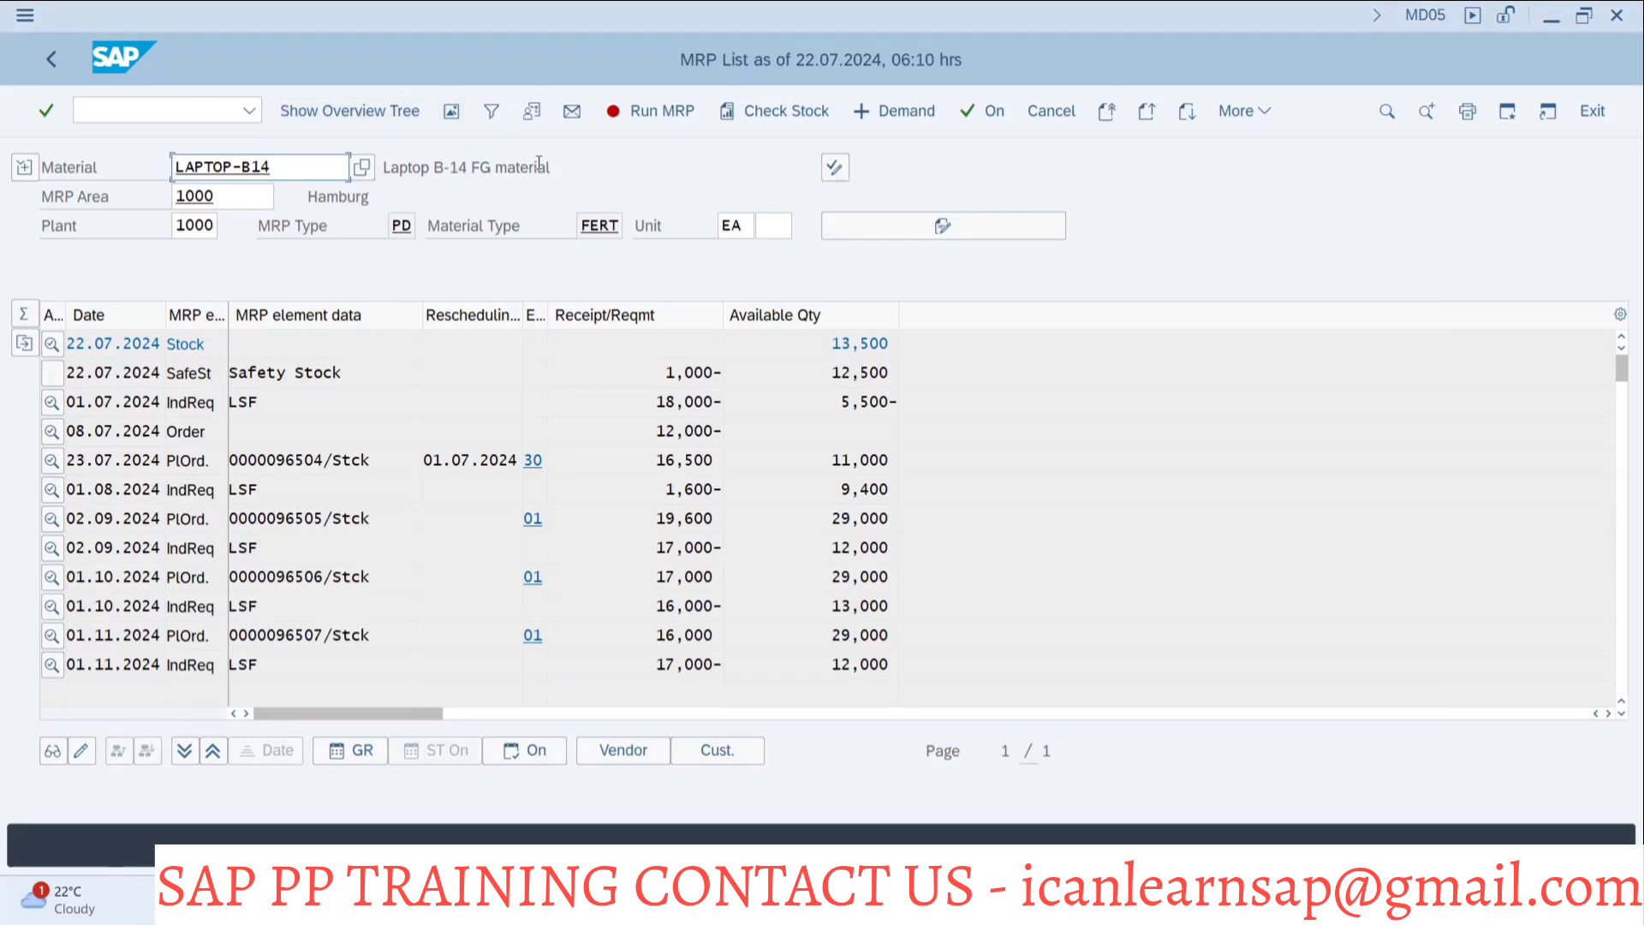
key(alt+Tab)
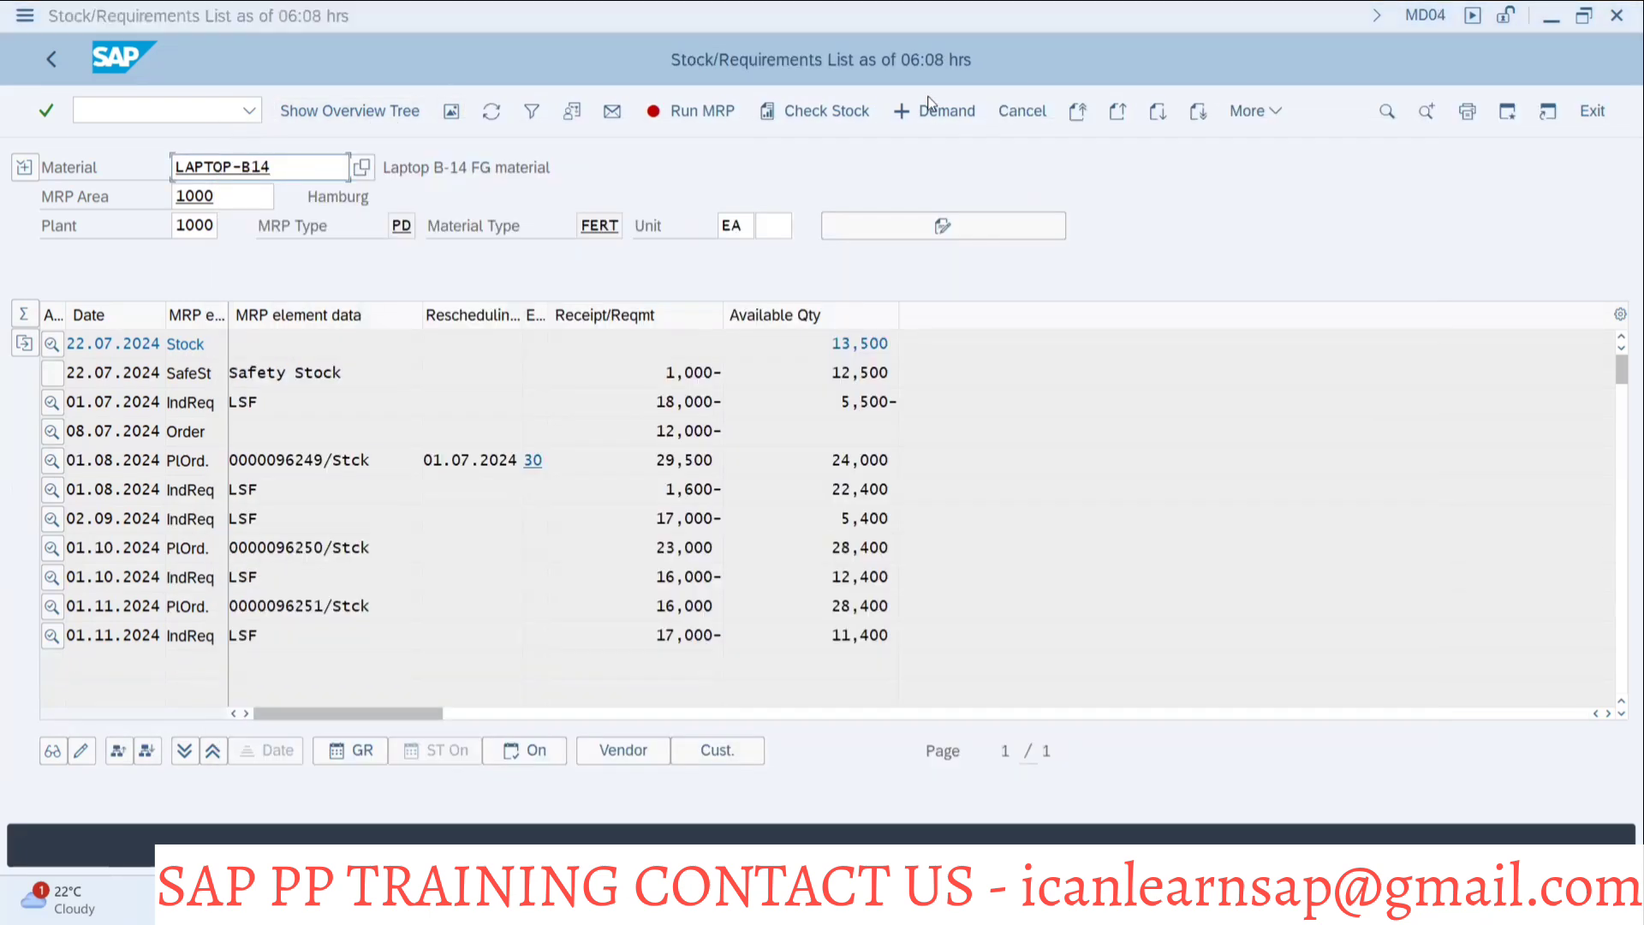
Refresh MD04 to show new planned orders 96504–96507, then compare it against the MD05 list.
click(491, 111)
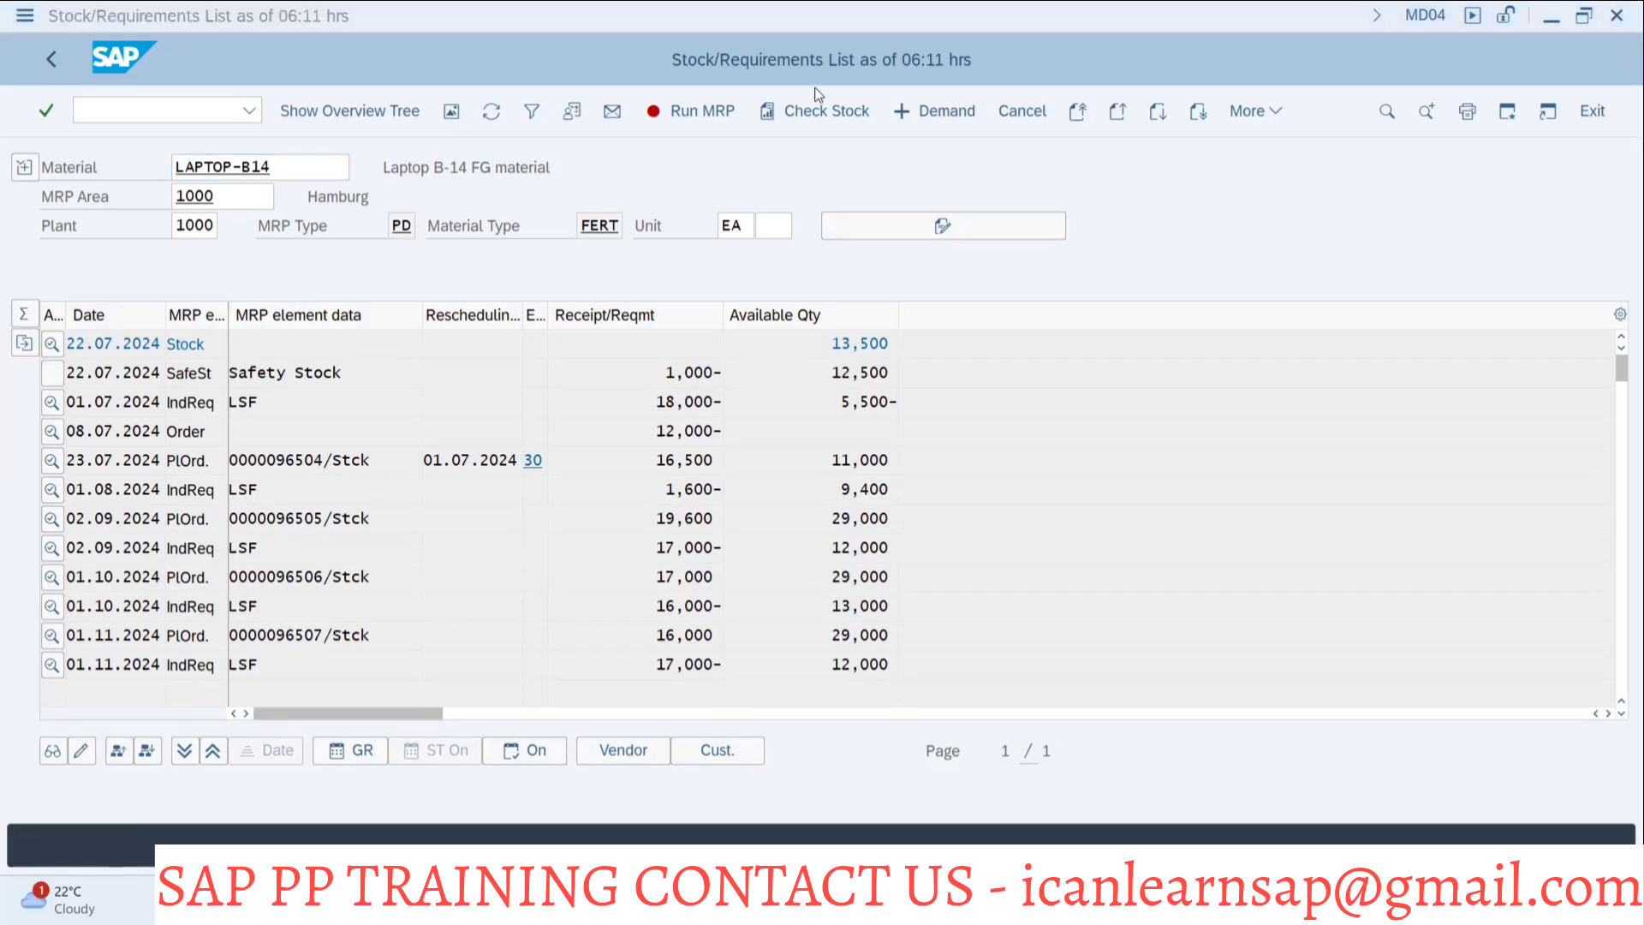
key(alt+Tab)
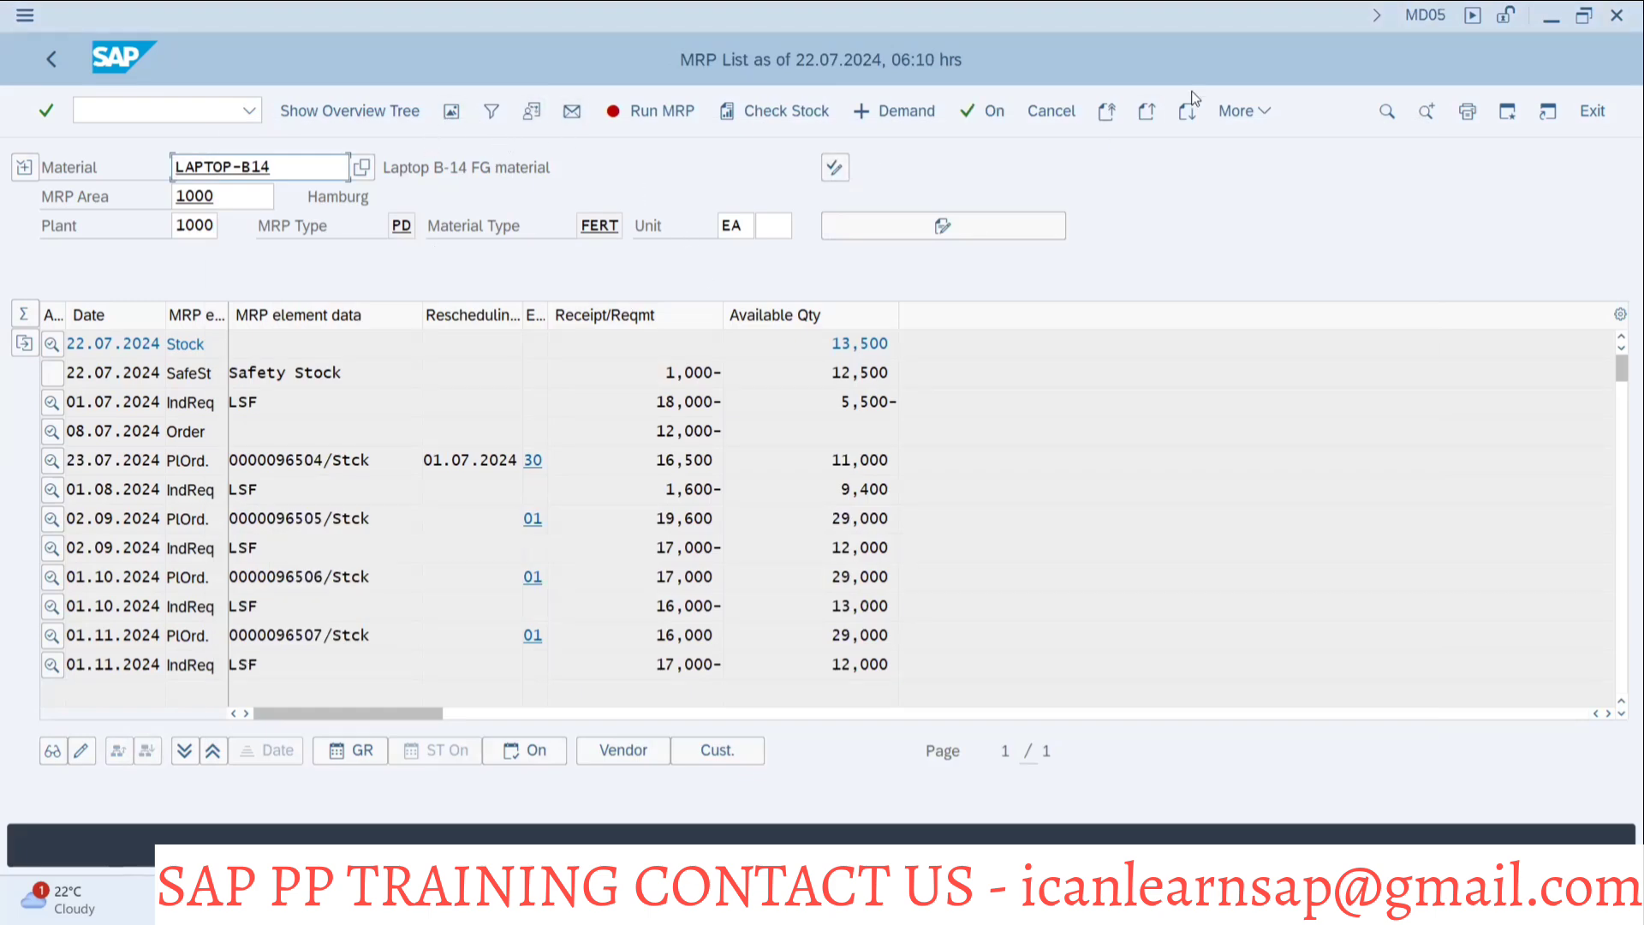
click(742, 75)
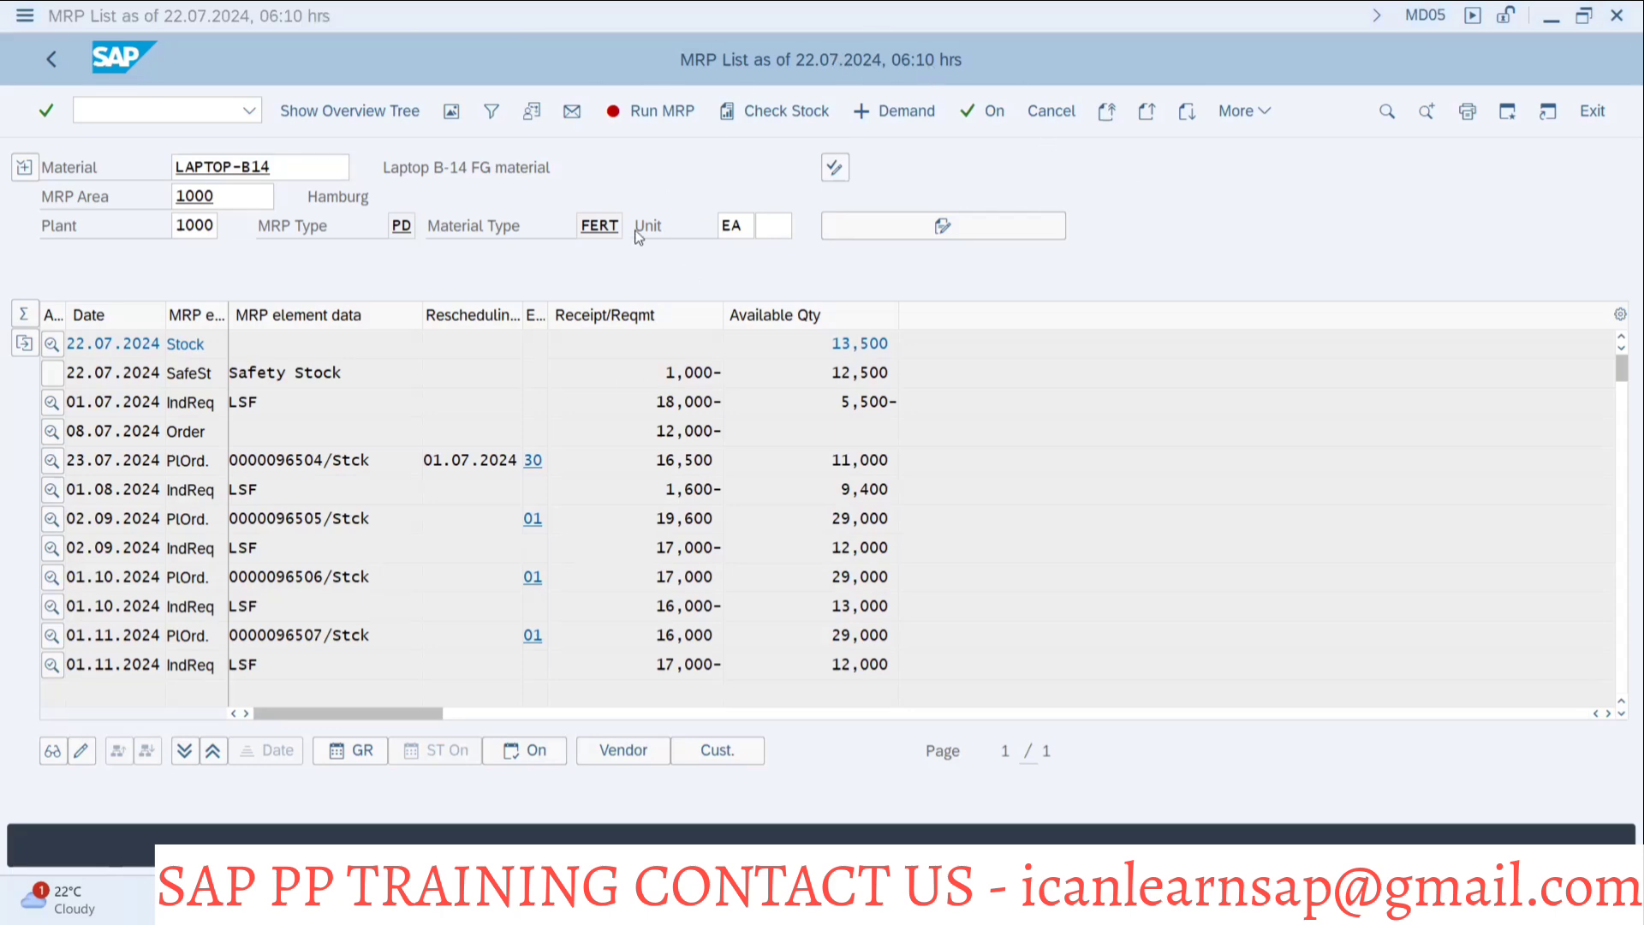
key(alt+Tab)
key(alt+Tab)
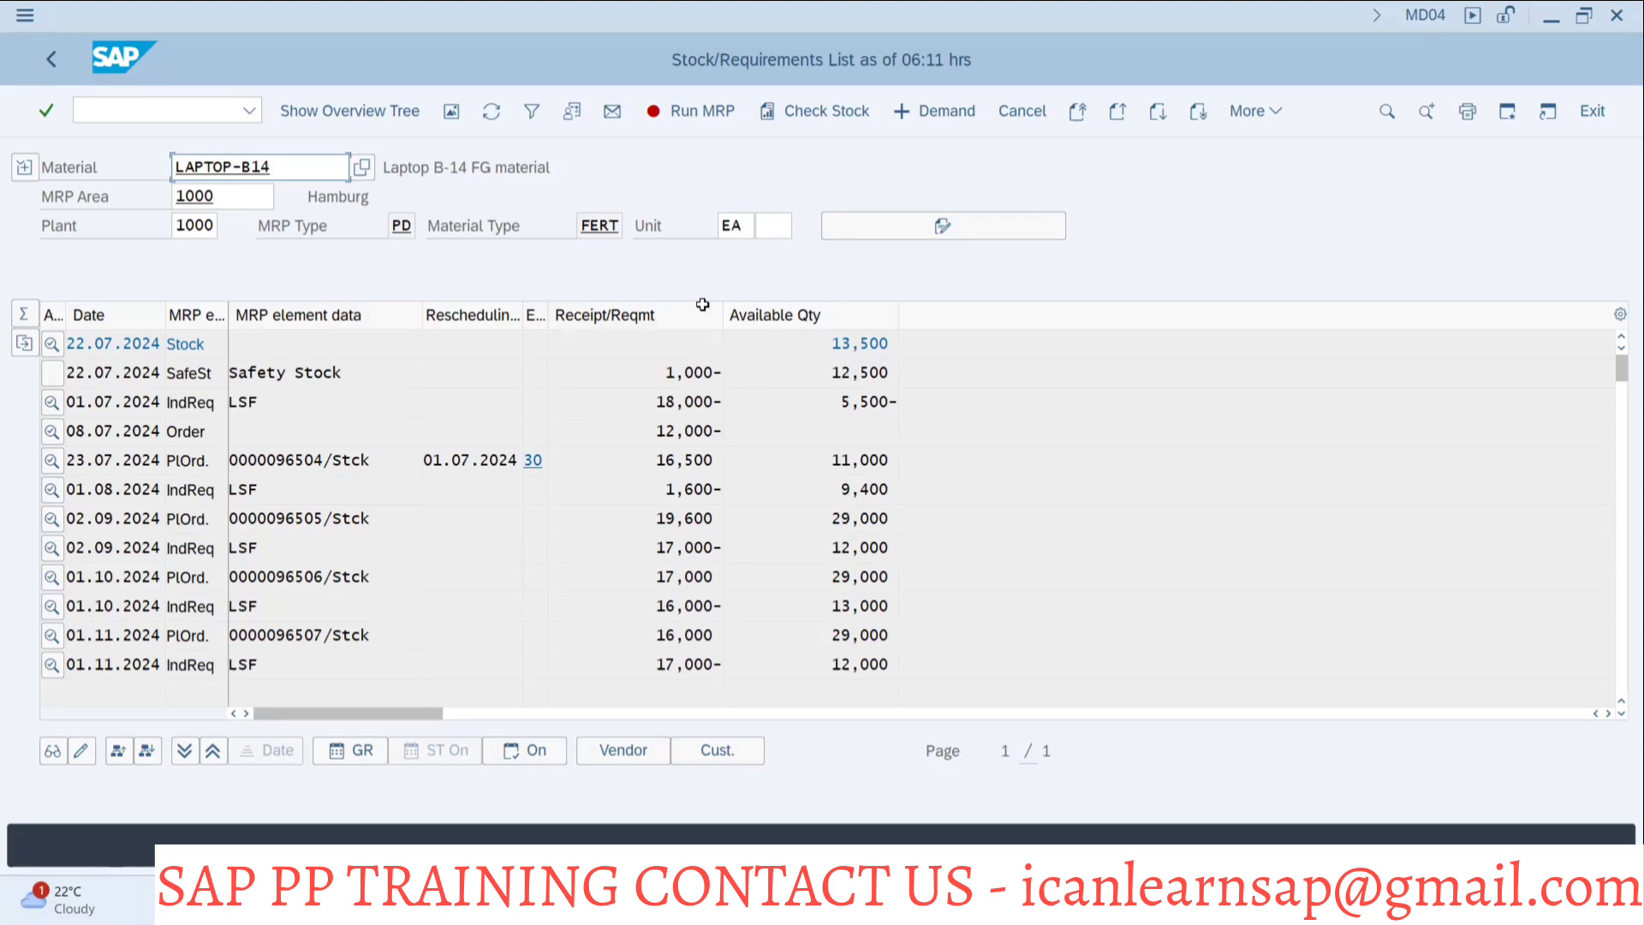
Show PowerPoint slide 5, 'Difference between MD 04 & MD05'.
key(alt+Tab)
key(alt+Tab)
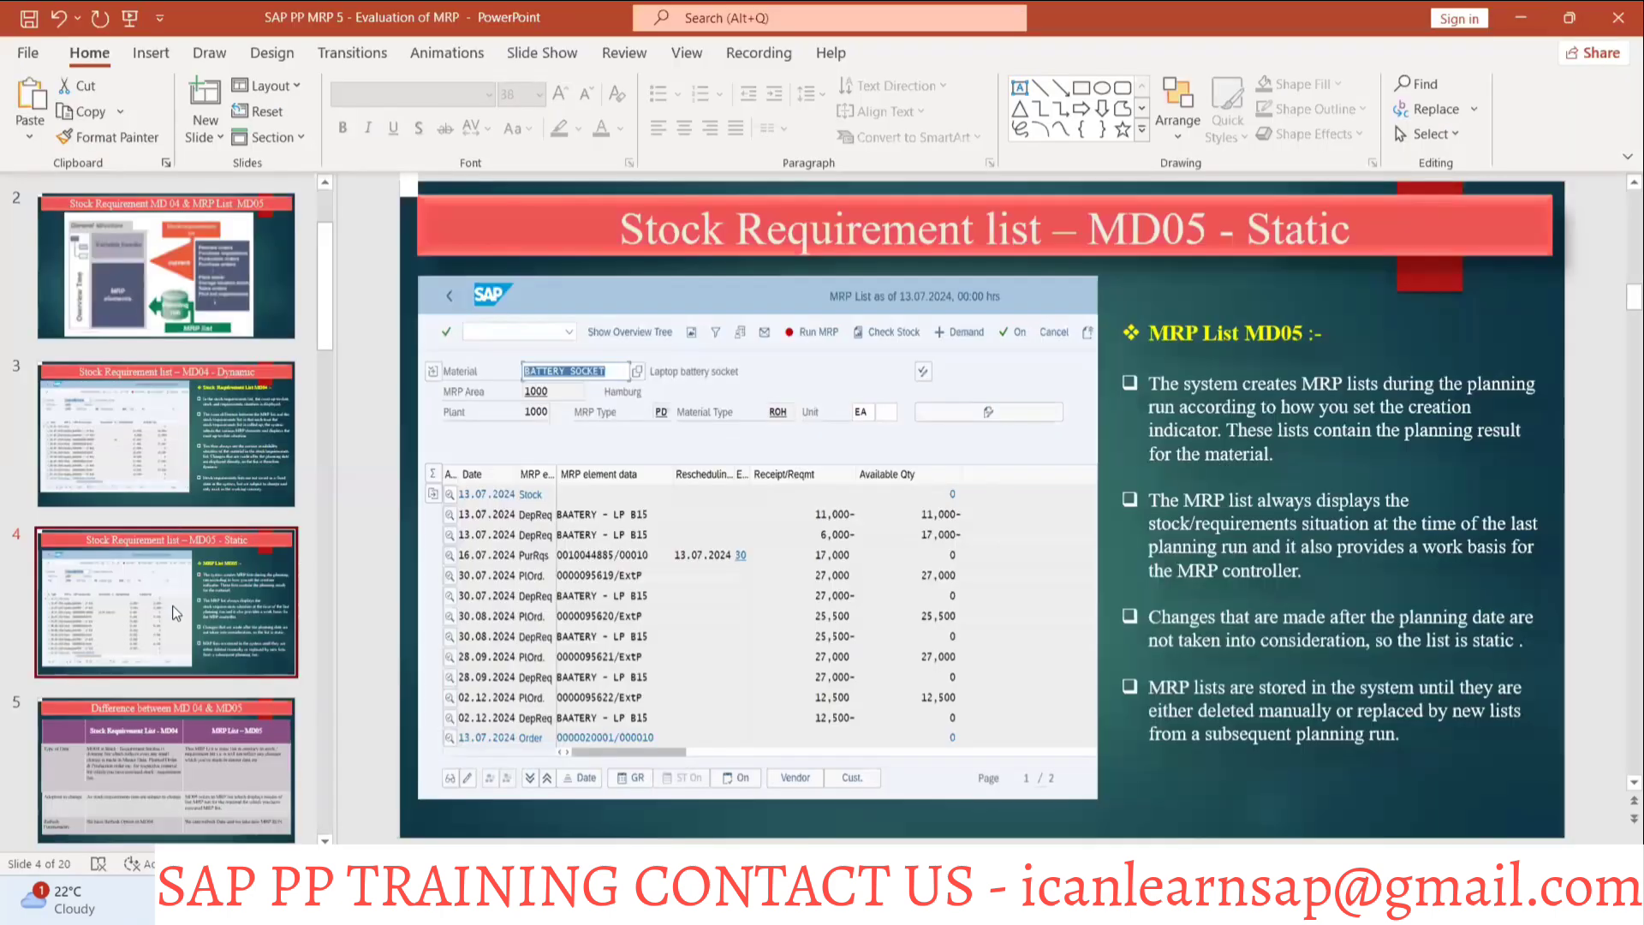
click(221, 753)
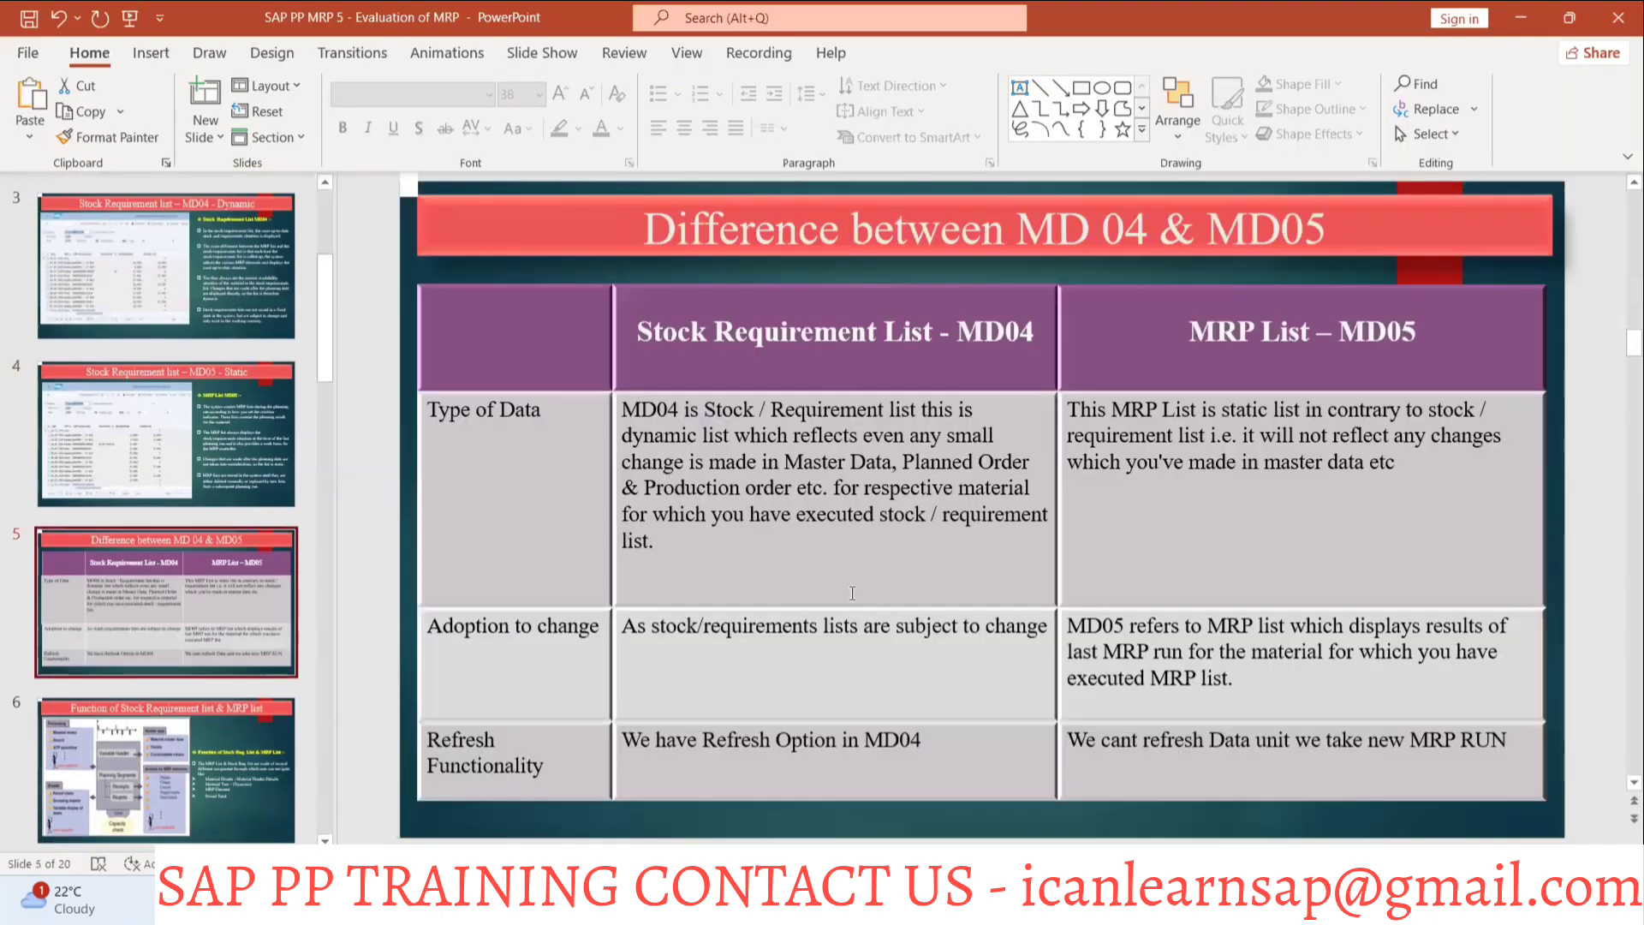